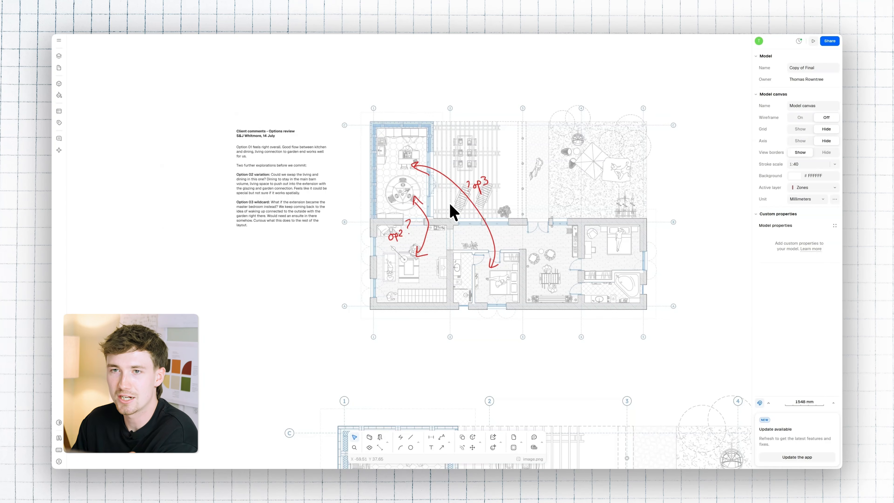
- Examine the client comments and the red markup for options 2 and 3 on the annotated plan, and the clean floor plan below
scroll(450, 204, up, 3)
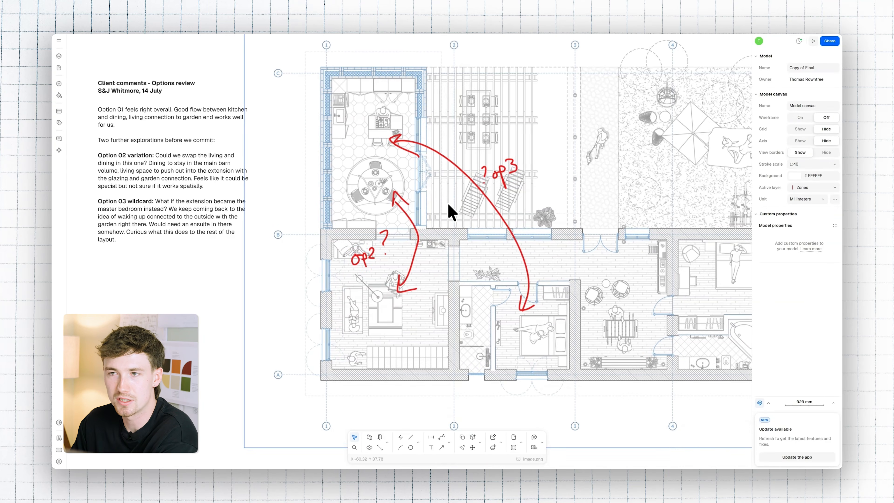
scroll(497, 209, right, 1)
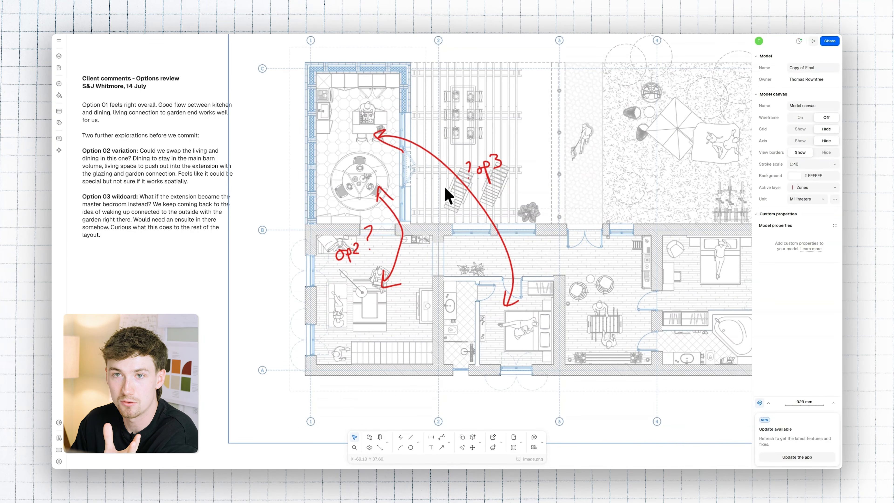
scroll(448, 195, down, 3)
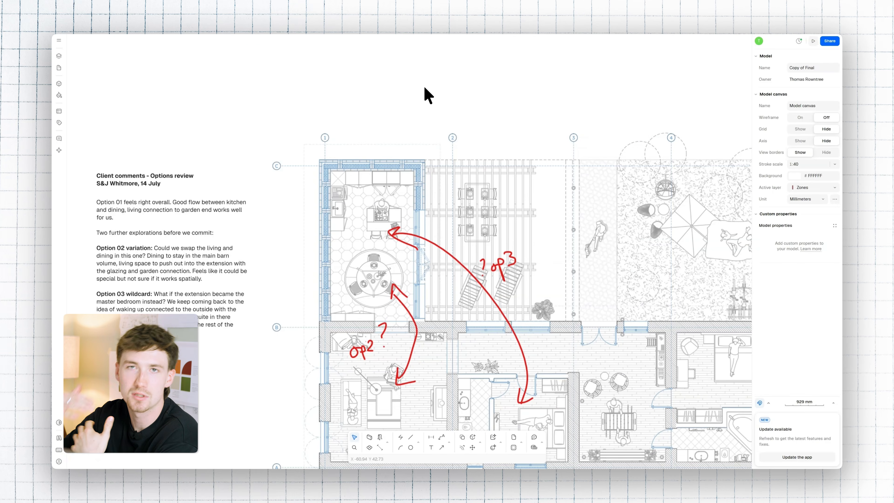
scroll(425, 88, up, 3)
scroll(281, 64, down, 3)
scroll(193, 69, up, 3)
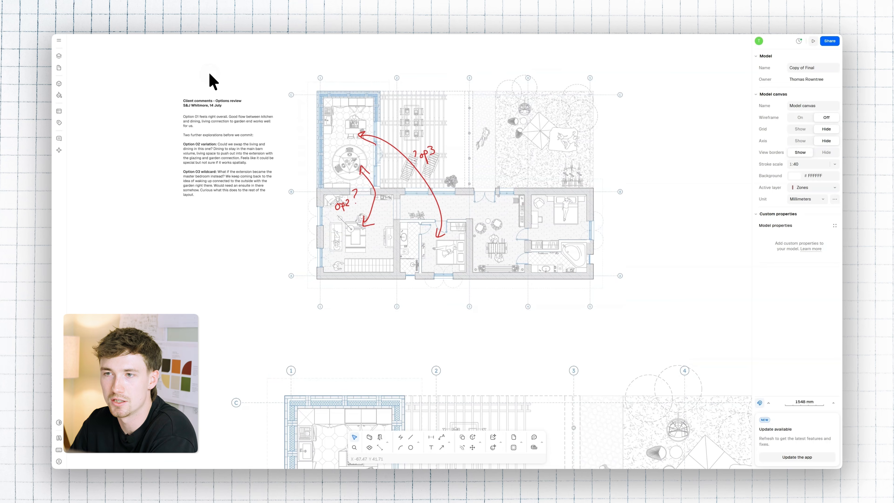
middle_drag(266, 80, 215, 55)
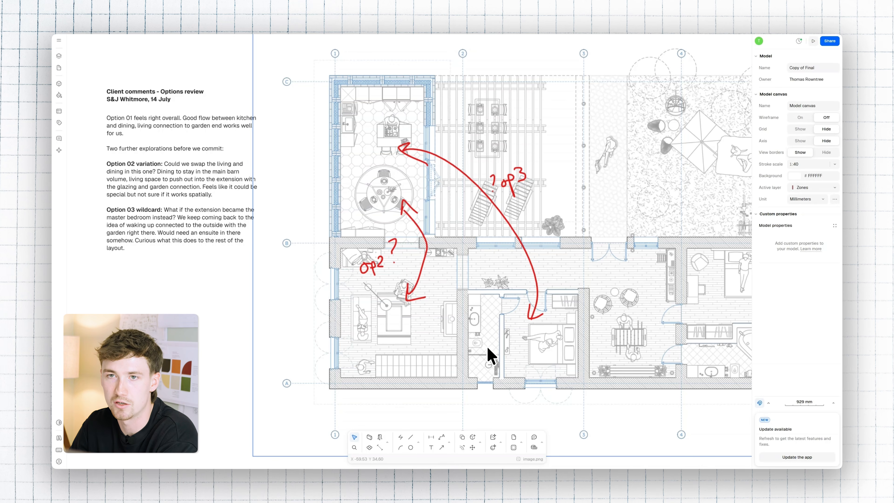
scroll(392, 287, down, 5)
middle_drag(390, 303, 402, 214)
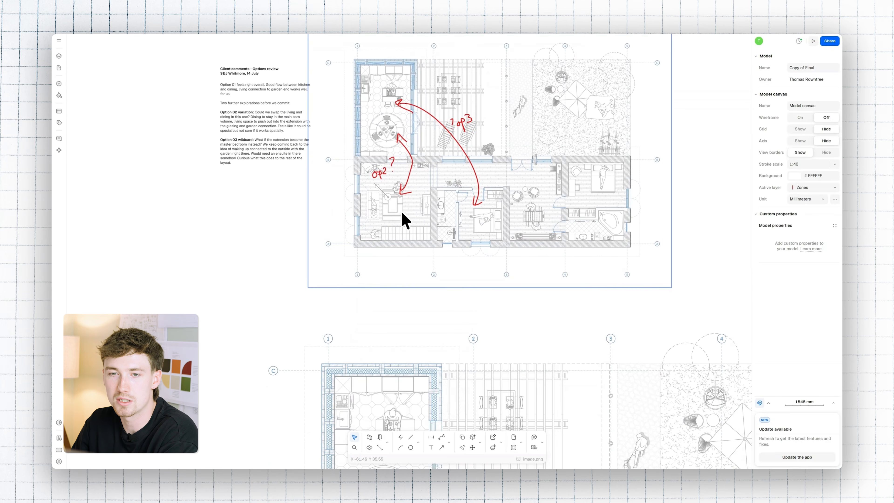
scroll(441, 253, down, 5)
middle_drag(489, 339, 431, 174)
middle_drag(537, 353, 528, 333)
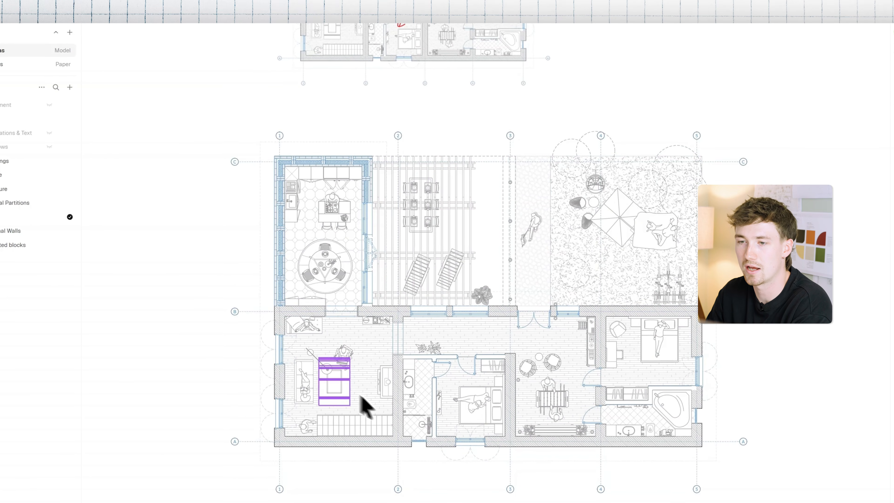
- Select the entire clean floor plan and place a copy beside the original, aligned horizontally
drag(773, 501, 198, 133)
middle_drag(372, 171, 329, 192)
scroll(329, 193, down, 5)
alt+drag(391, 179, 696, 179)
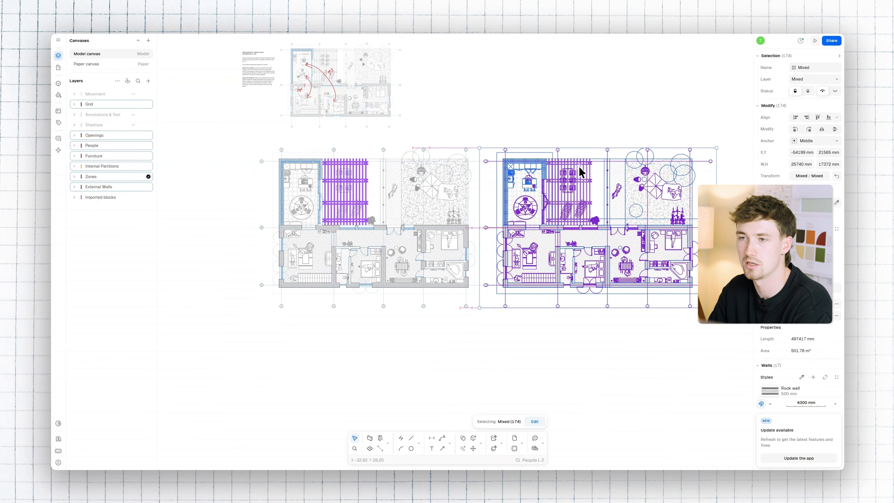
alt+drag(580, 167, 592, 168)
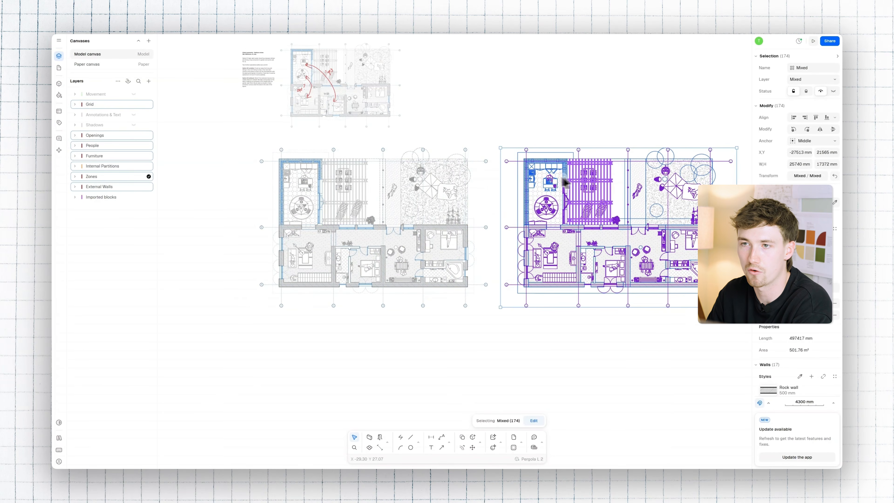
- Duplicate the copied floor plan with a start and end point to make a third plan in the same row
middle_drag(599, 175, 453, 182)
key(ctrl+d)
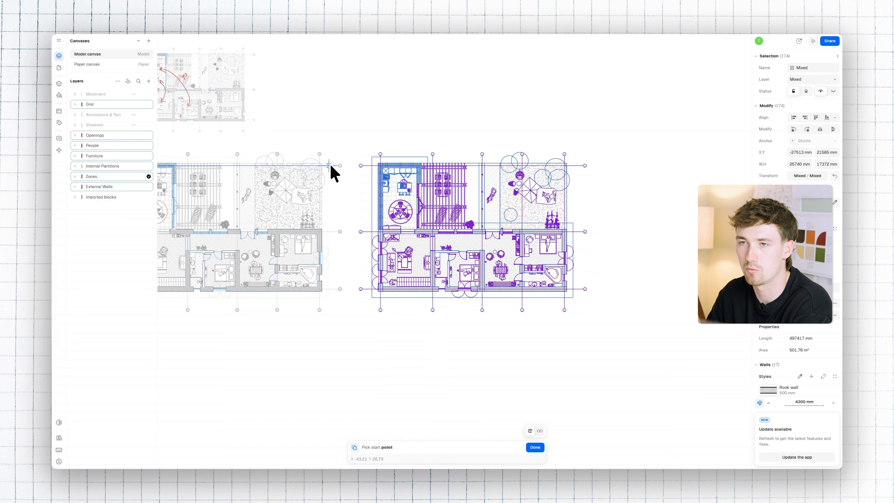
click(333, 232)
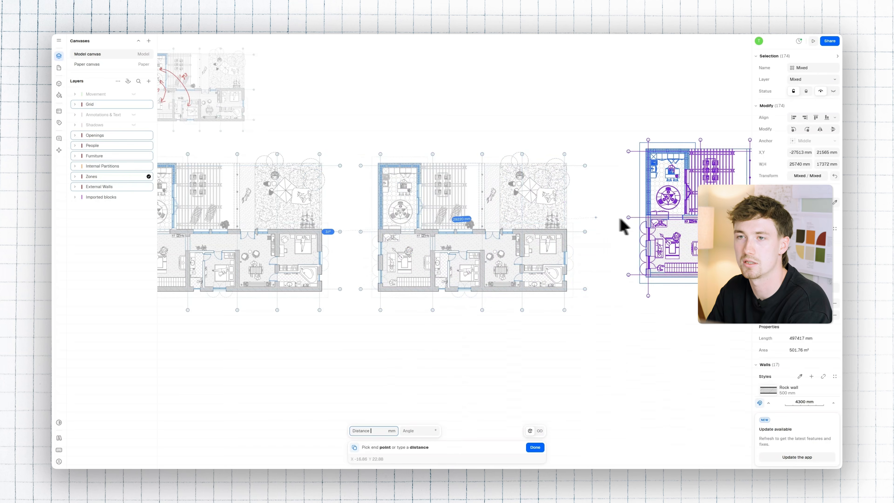
click(575, 238)
click(488, 129)
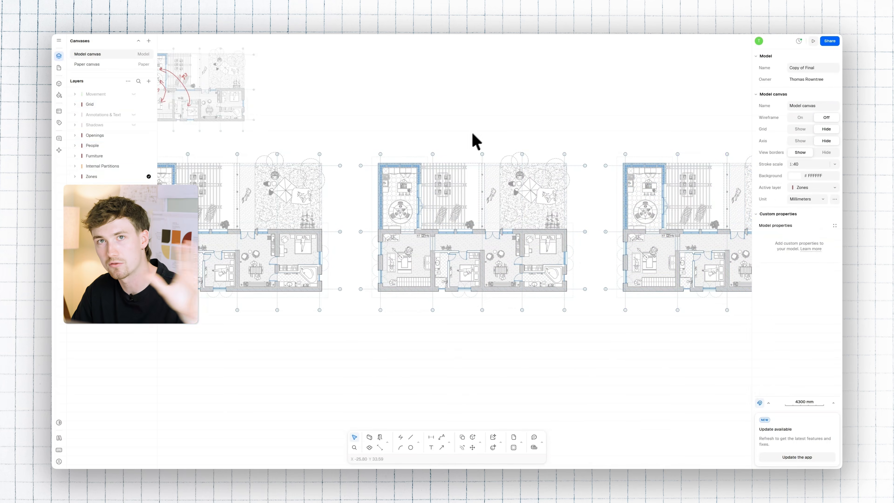
- Examine the emptied rooms of the option 2 plan and browse the top-view blocks in the block library
scroll(478, 156, down, 3)
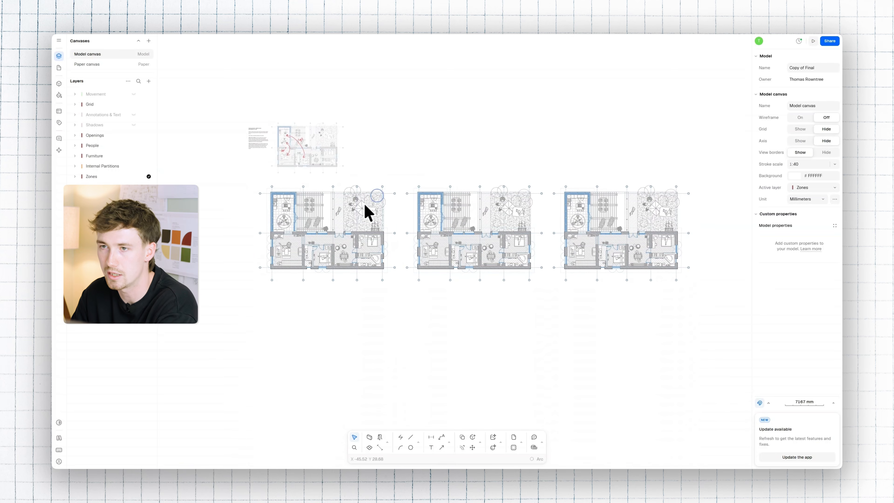
scroll(329, 234, up, 3)
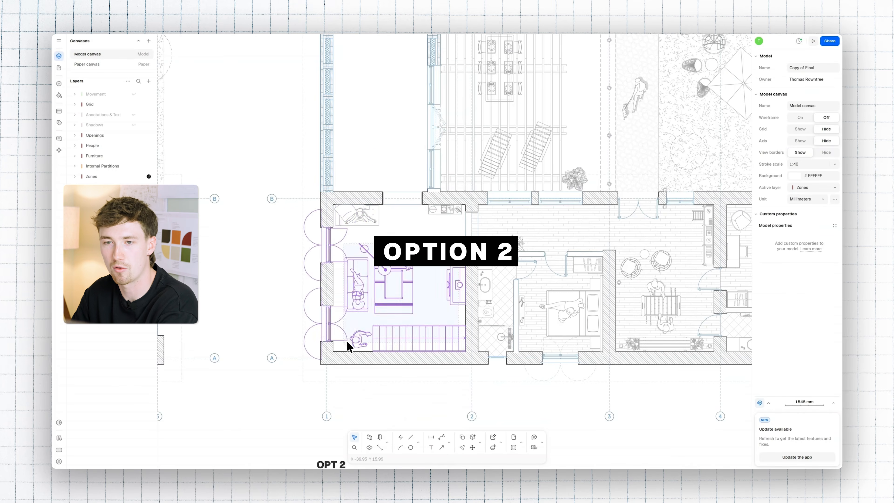
middle_drag(418, 263, 413, 223)
scroll(449, 227, up, 3)
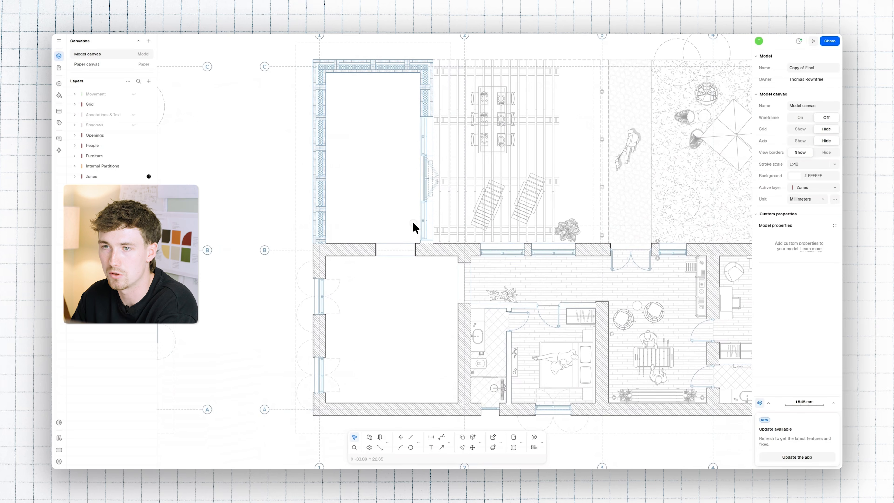
click(59, 84)
click(124, 42)
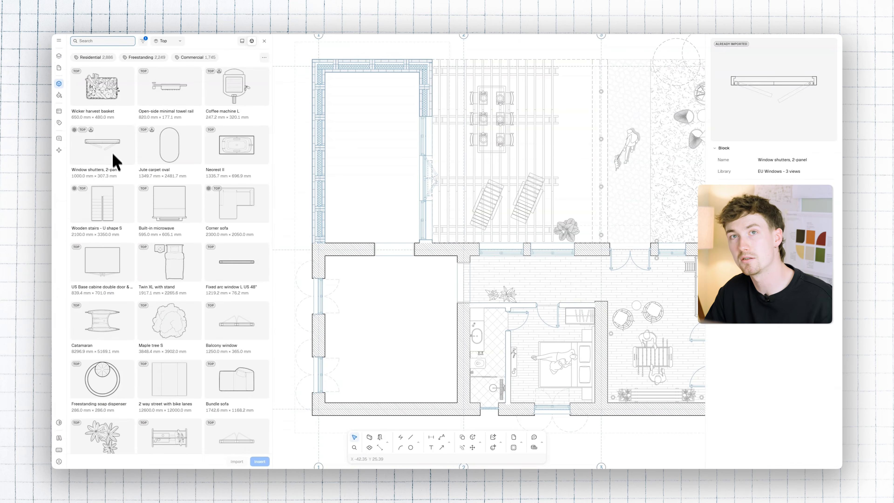
scroll(144, 273, down, 4)
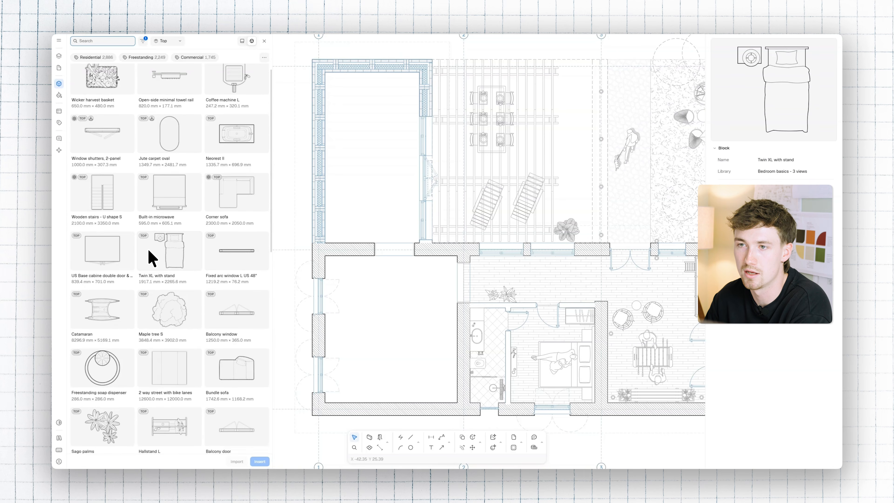
scroll(163, 267, up, 8)
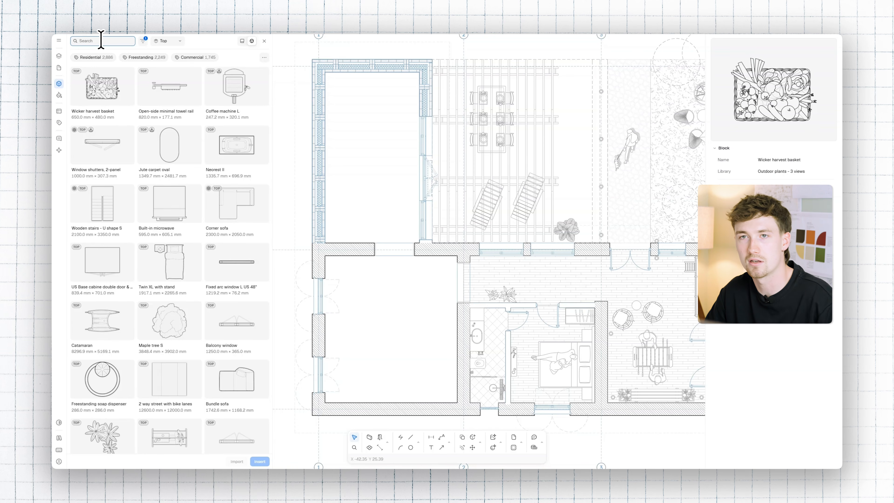
scroll(421, 289, left, 1)
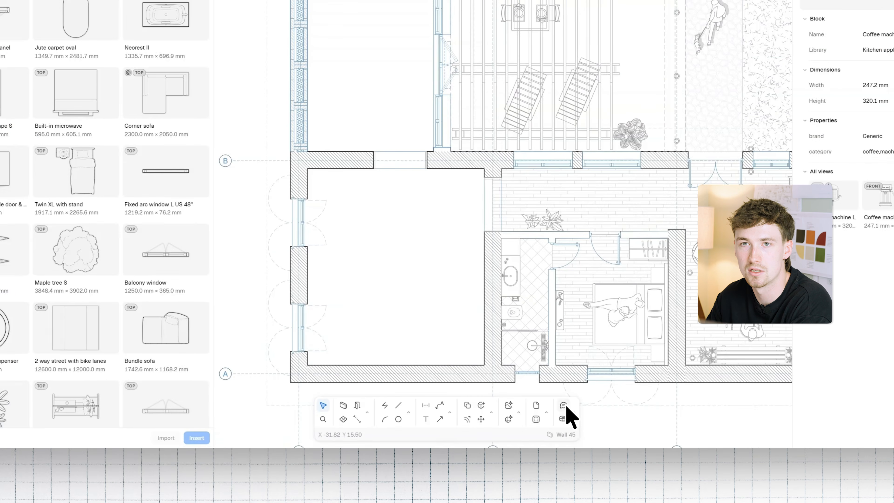
- Start a freehand annotation and sketch an L-shaped sofa, armchair, coffee table and a table with chairs in the option 2 extension
click(534, 448)
click(598, 362)
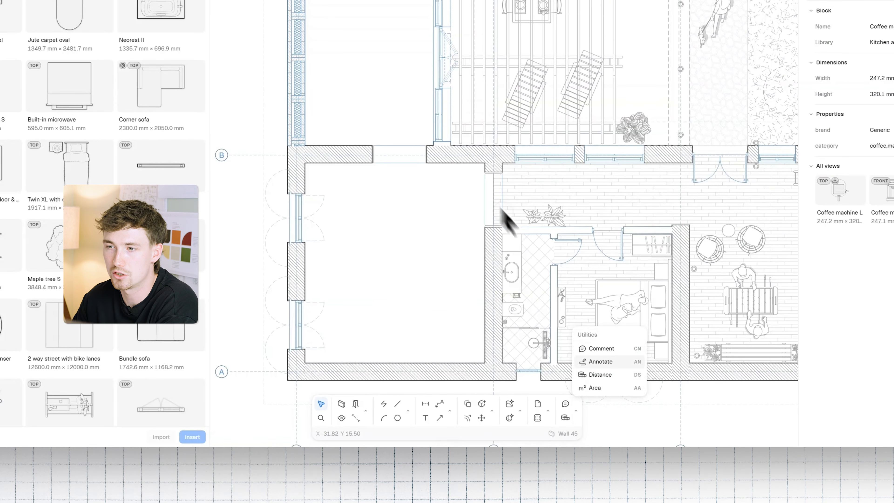
scroll(330, 95, up, 1)
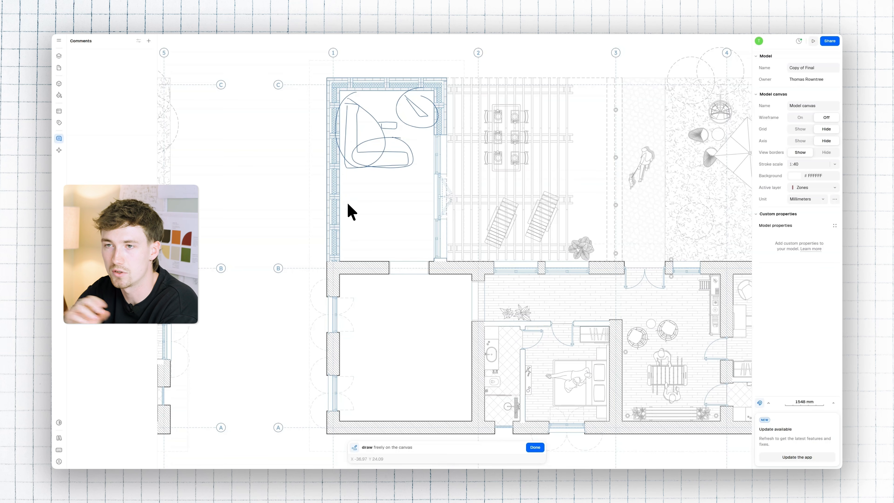
drag(397, 201, 397, 228)
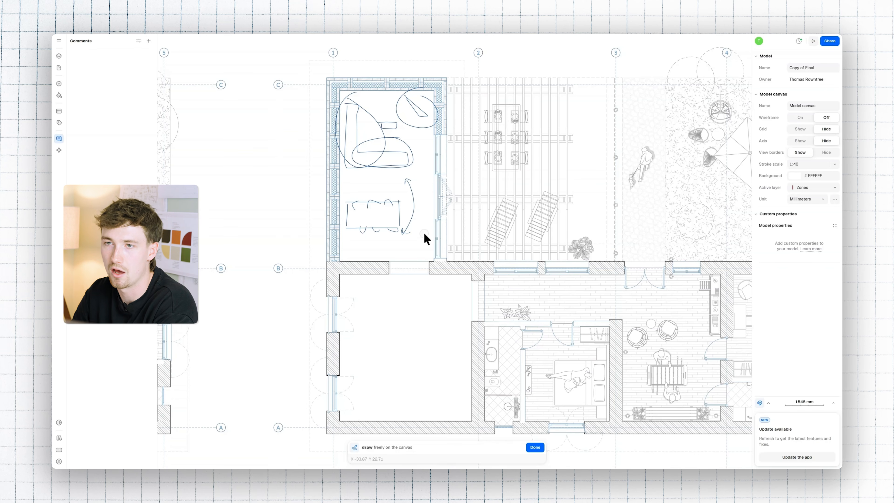
- Sketch a circled L-shape, a rectangle and a gridded unit in the empty barn room, add a linking arrow, and finish the annotation
scroll(424, 234, down, 3)
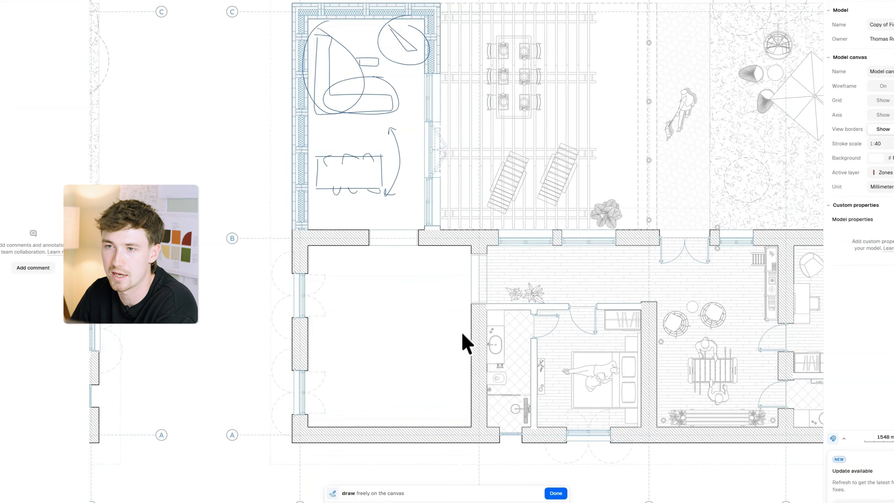
mouse_move(436, 291)
mouse_down()
mouse_move(430, 396)
mouse_move(448, 296)
mouse_up()
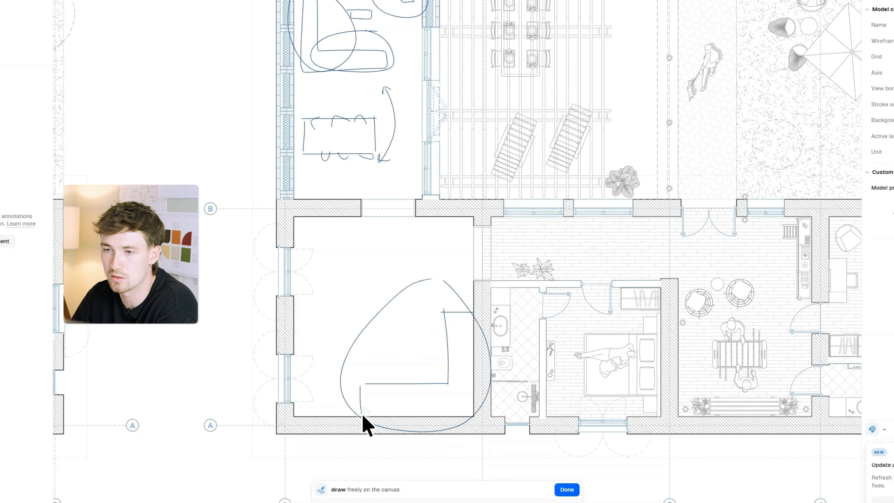
drag(408, 338, 341, 307)
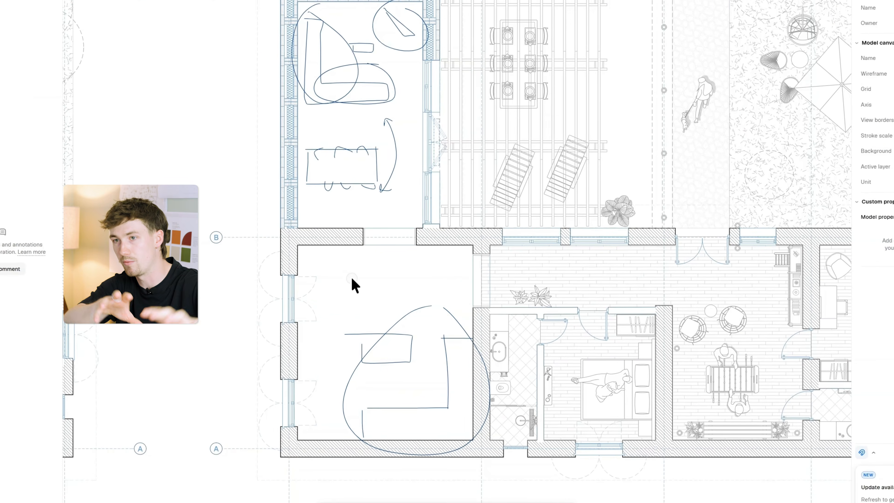
drag(377, 255, 375, 275)
drag(384, 270, 349, 273)
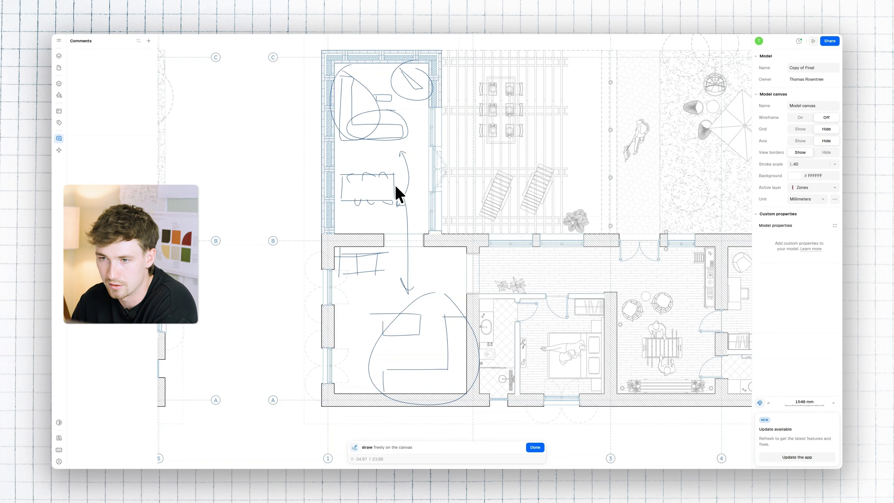
drag(396, 188, 401, 204)
click(535, 447)
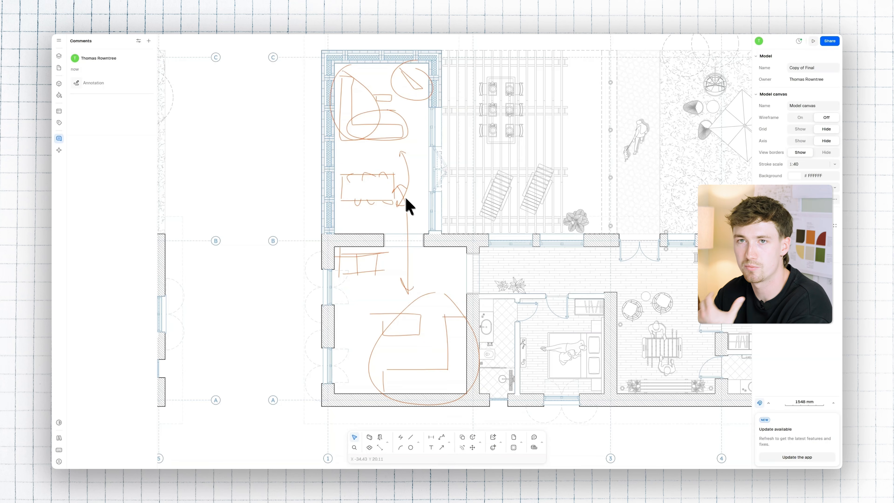
- Search the block library for "L SHAPE SOFA"
scroll(408, 206, down, 5)
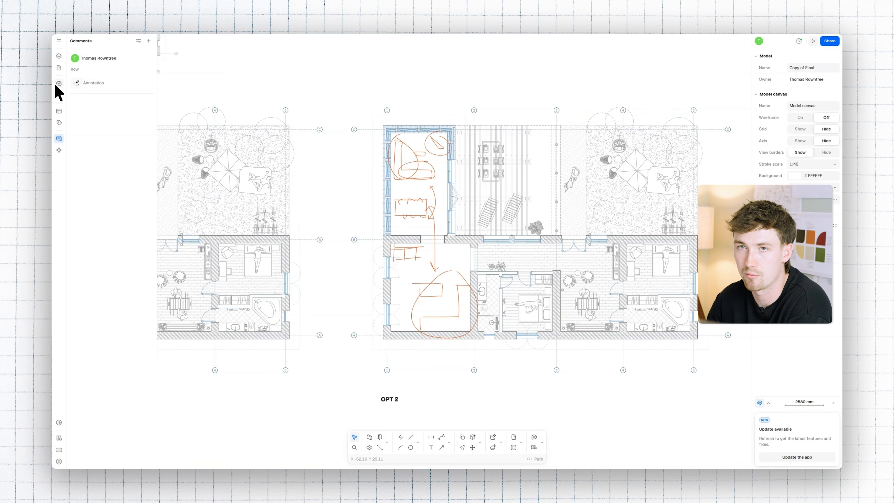
click(57, 85)
click(123, 42)
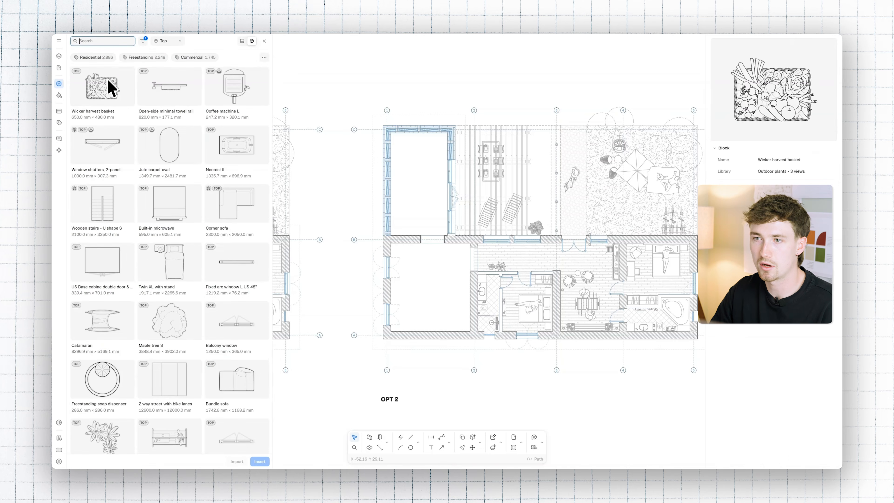
text(L SHAPE)
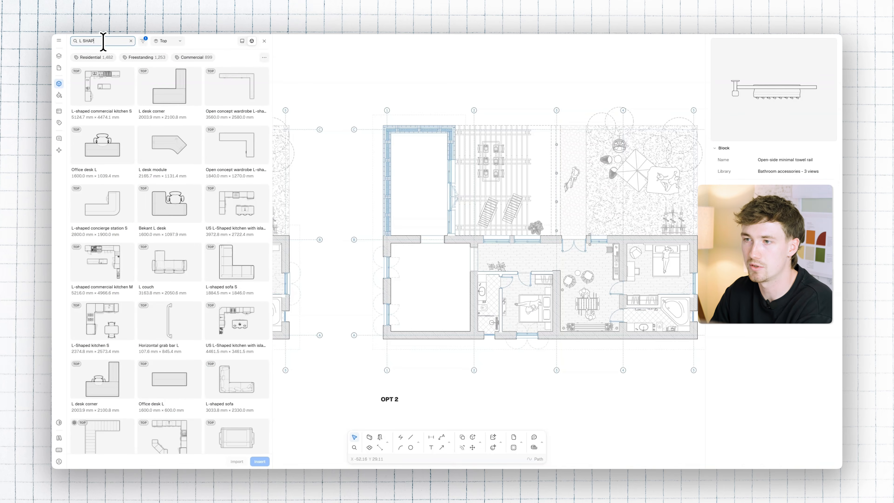
text( SOFA)
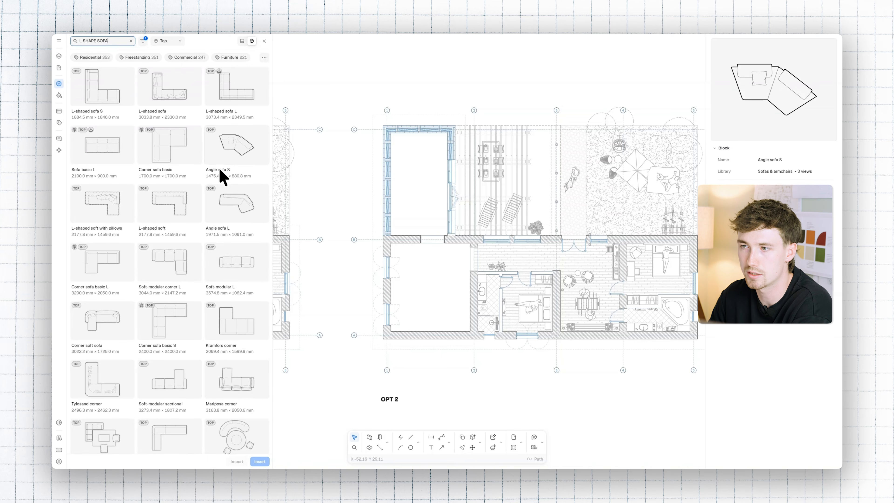
- Insert the L-shaped sofa L block and position it near the upper-left corner of the option 2 extension
click(236, 90)
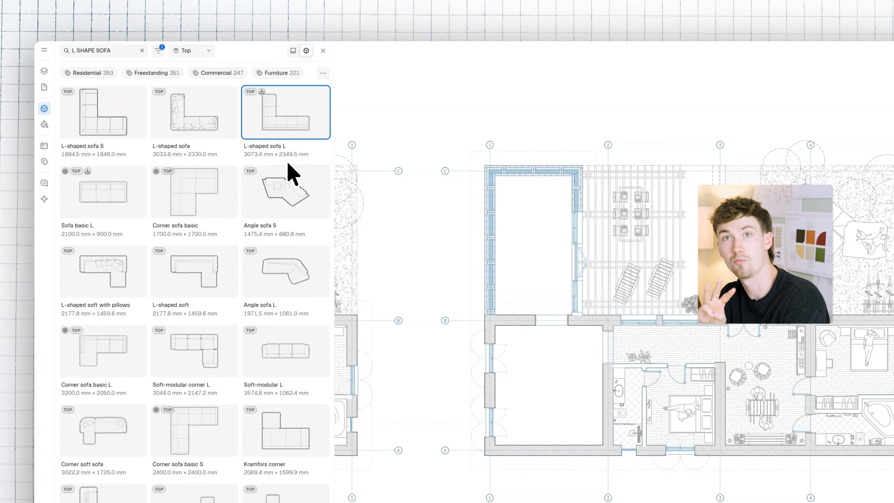
click(558, 218)
scroll(547, 213, up, 5)
drag(532, 213, 496, 202)
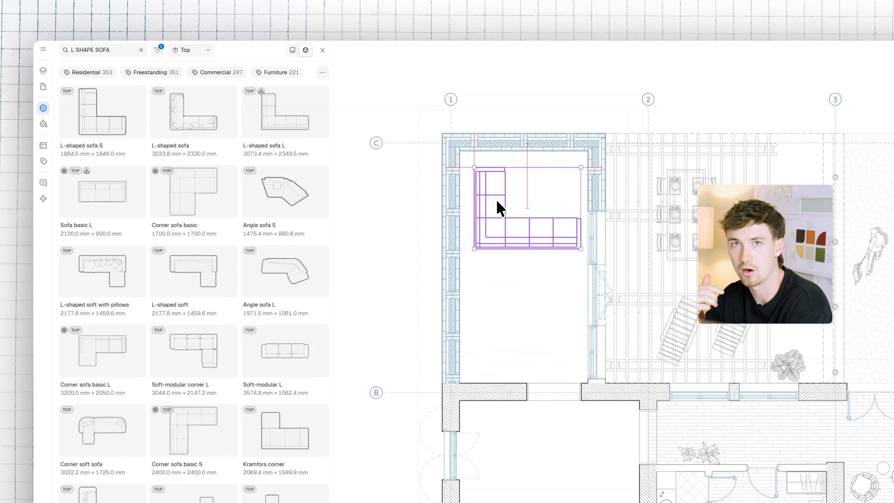
- Switch the L-shaped sofa block to its side view, its front view and back to its top view
scroll(530, 200, up, 5)
scroll(570, 232, down, 3)
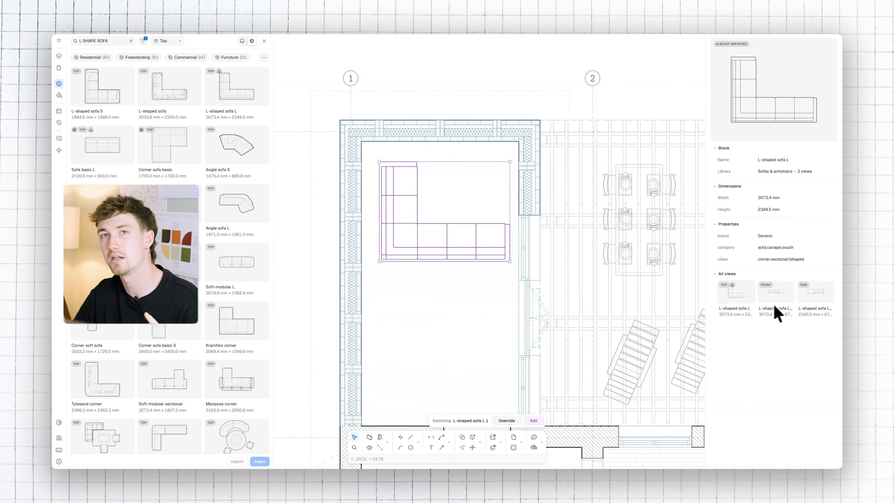
click(264, 41)
click(799, 204)
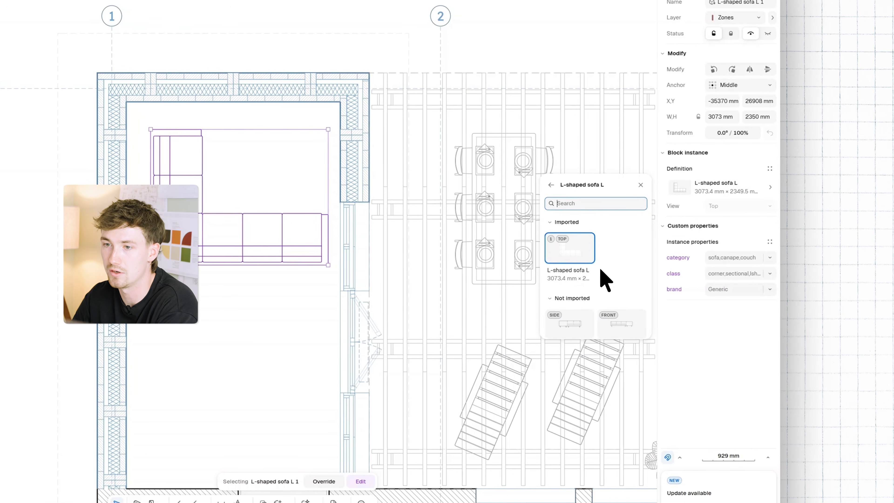
scroll(585, 299, down, 1)
click(581, 300)
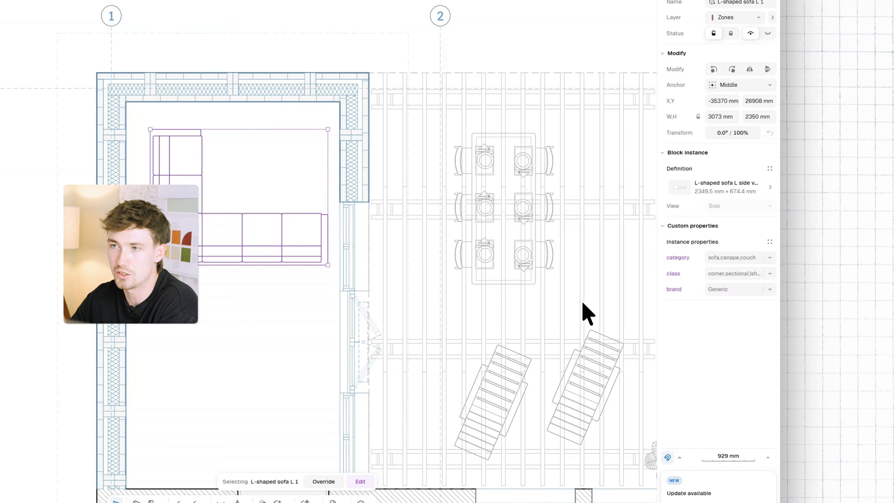
click(709, 185)
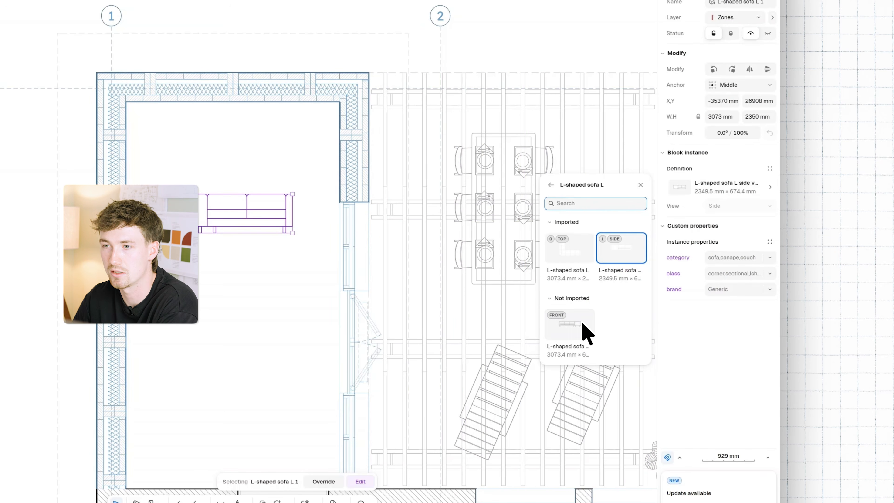
click(569, 323)
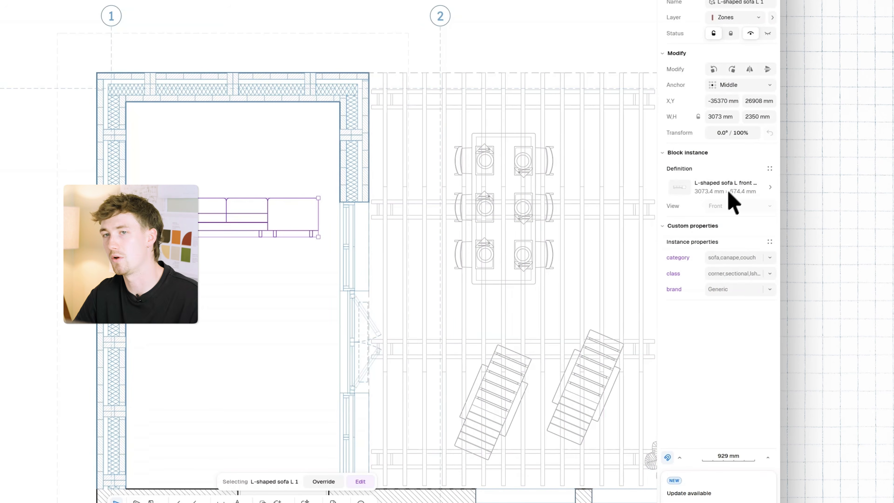
click(740, 188)
scroll(242, 199, right, 3)
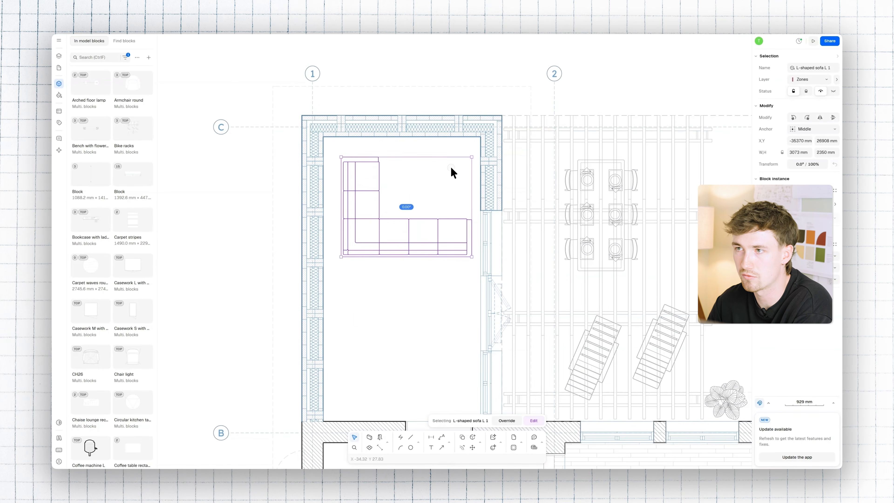
- Mirror and rotate the L-shaped sofa so its longer side runs along the left wall of the option 2 extension
drag(418, 228, 413, 236)
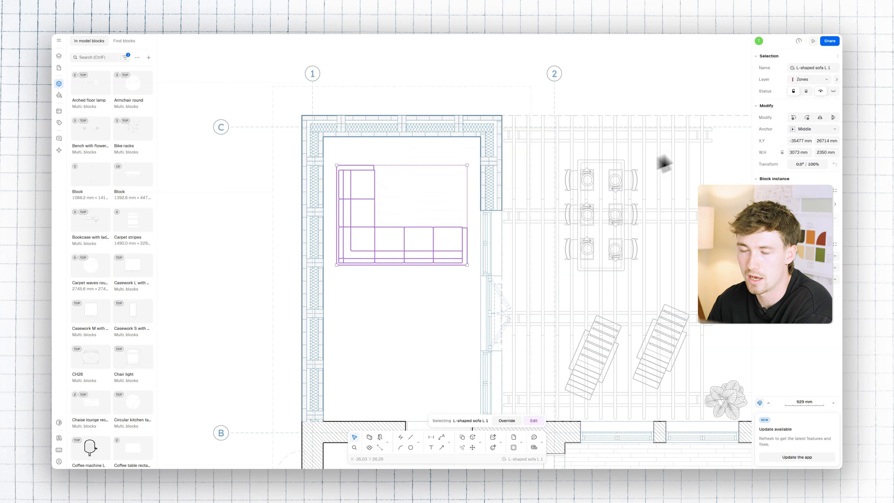
click(833, 118)
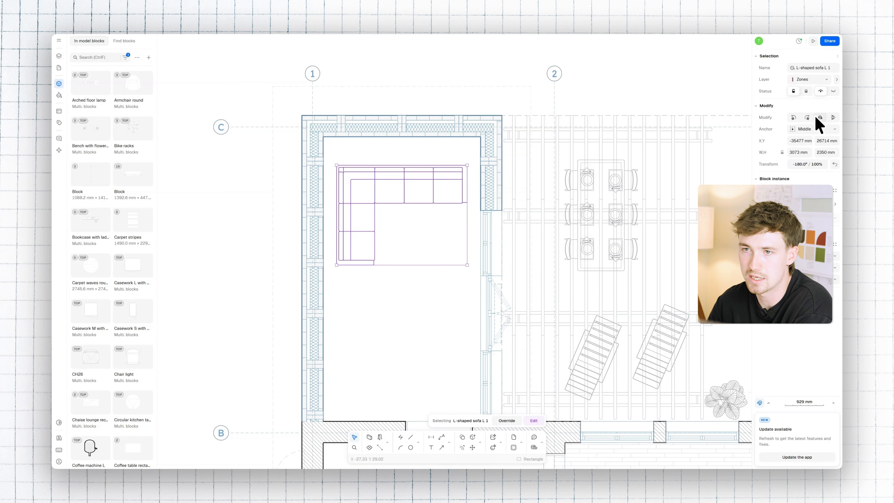
click(808, 120)
click(809, 120)
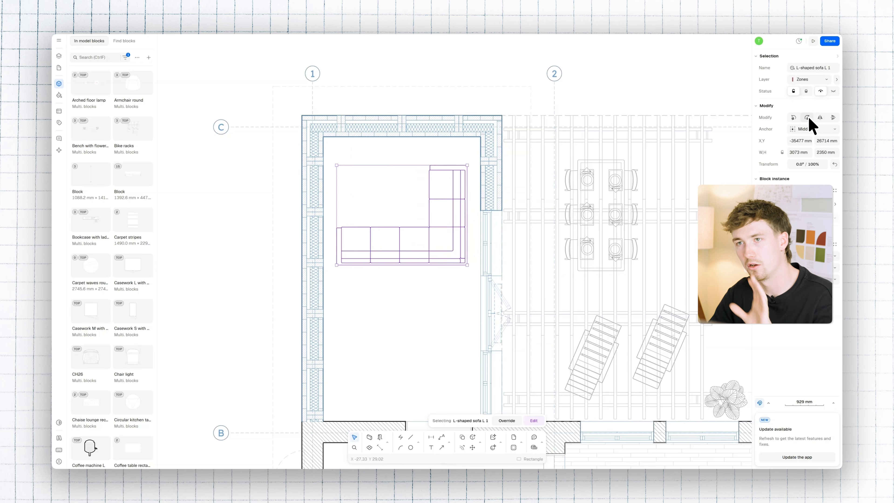
click(807, 119)
drag(399, 265, 375, 256)
- Search the block library for "TV" and place TV set S diagonally in the extension's upper-right corner, facing the sofa
scroll(376, 256, down, 3)
mouse_move(409, 213)
middle_down()
mouse_move(419, 156)
mouse_move(414, 206)
middle_up()
scroll(427, 166, up, 3)
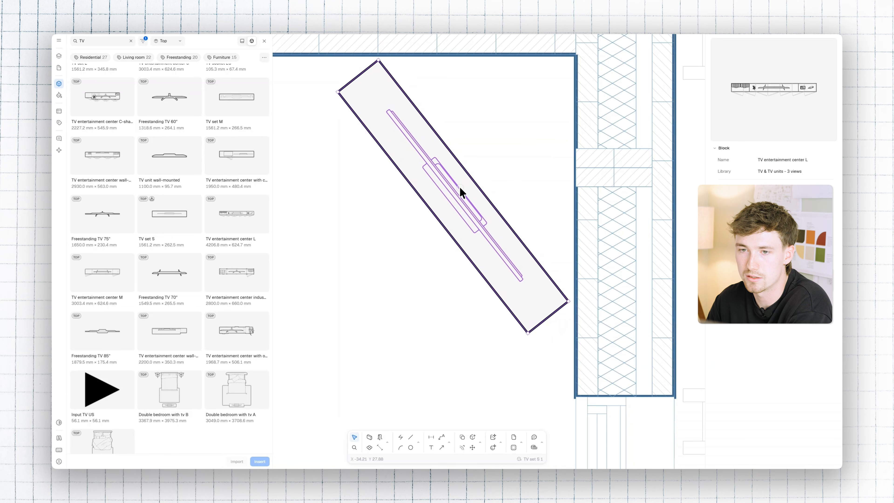
double_click(460, 187)
key(Escape)
- Copy the rectangular coffee table from option 1's barn room and place it beside the L-shaped sofa in option 2
scroll(471, 178, down, 10)
middle_drag(453, 199, 606, 155)
scroll(437, 160, up, 3)
scroll(470, 161, down, 5)
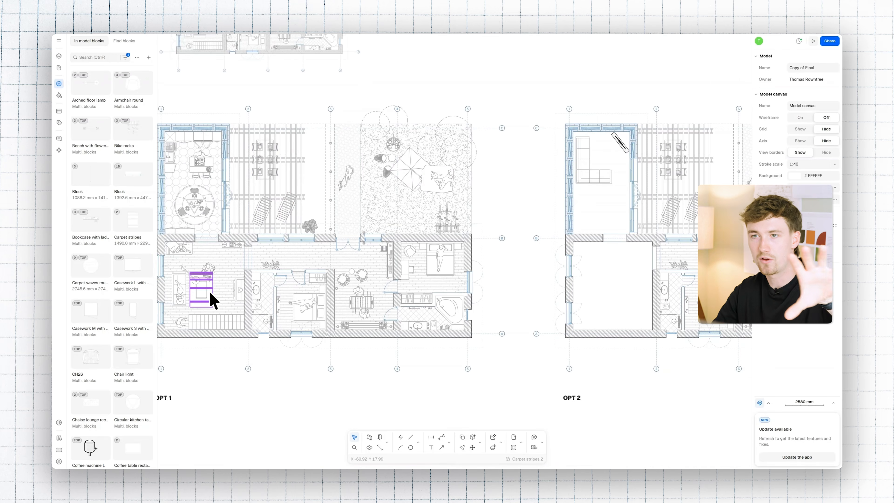
alt+drag(198, 289, 605, 162)
double_click(599, 152)
scroll(603, 154, up, 3)
key(Escape)
scroll(605, 162, down, 2)
middle_drag(605, 162, 439, 144)
scroll(454, 103, up, 2)
middle_drag(461, 211, 476, 157)
scroll(455, 139, down, 2)
mouse_move(407, 203)
middle_down()
mouse_move(480, 191)
mouse_move(405, 206)
middle_up()
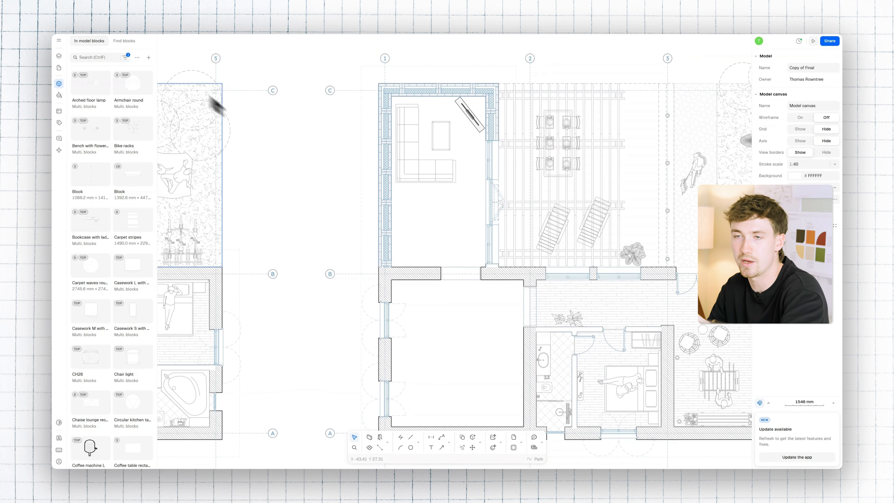
- Search the block library for "DINING TABLE" and place the six-seat rectangular dining table set-up below the sofa in the extension
click(127, 41)
text(DINING TABLE)
click(152, 148)
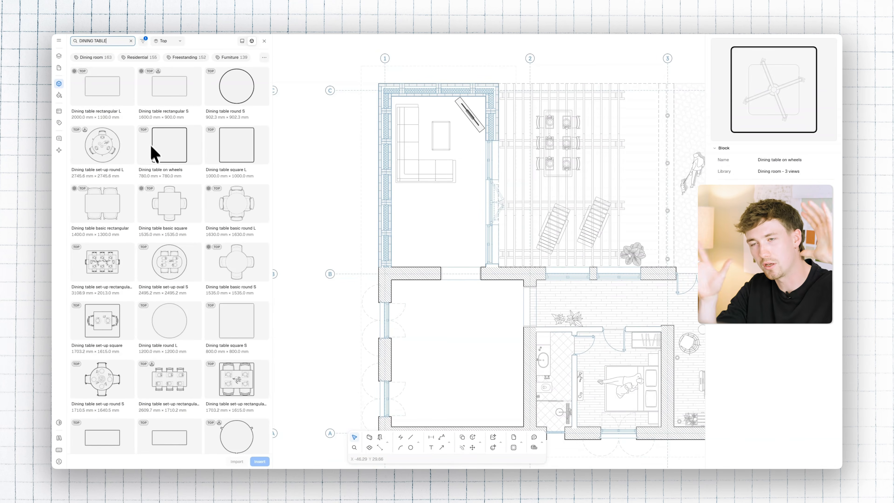
scroll(210, 309, down, 2)
click(183, 316)
drag(267, 298, 431, 221)
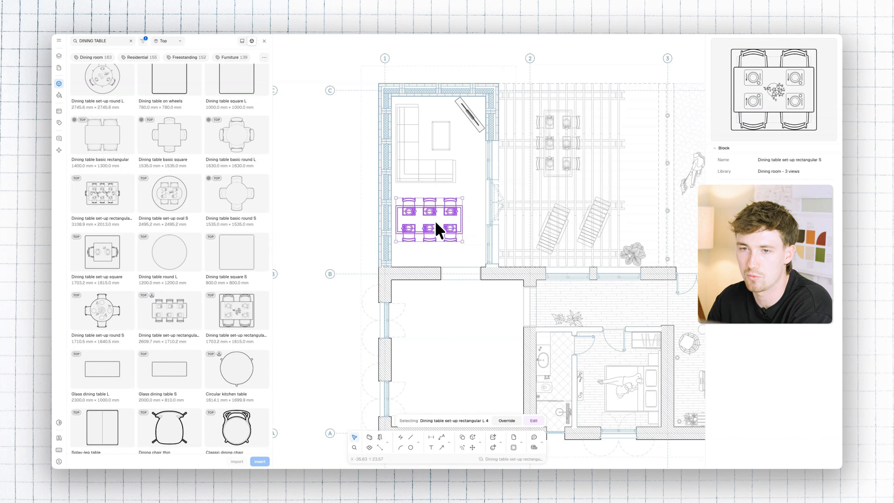
- Search the block library for "KITCHEN" and insert the L-Shaped kitchen with island S in option 2's empty barn room
scroll(436, 223, up, 3)
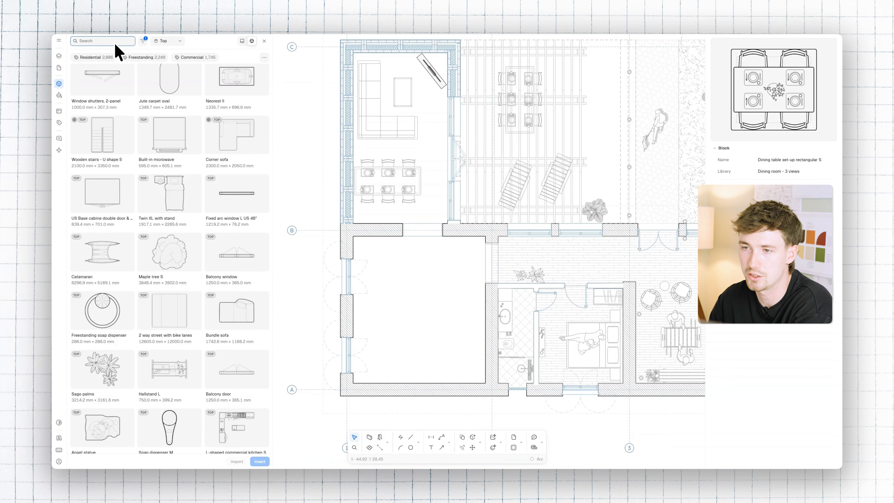
text(KITCHEN)
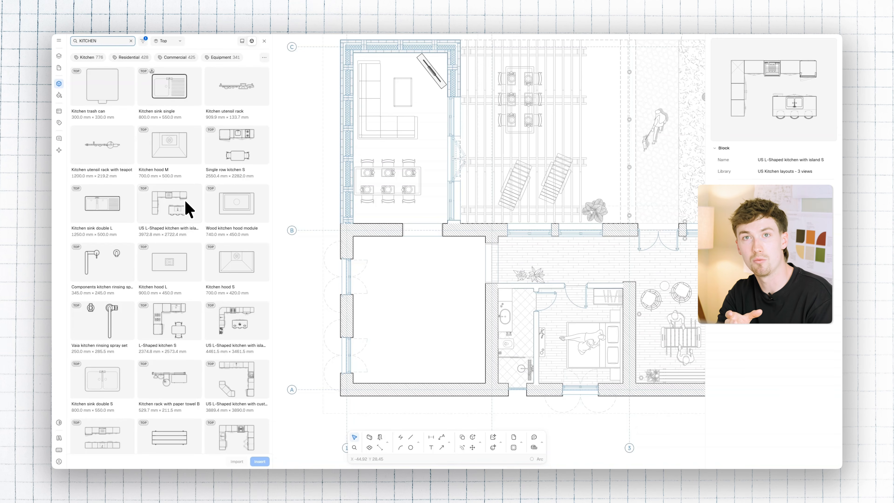
scroll(186, 211, down, 3)
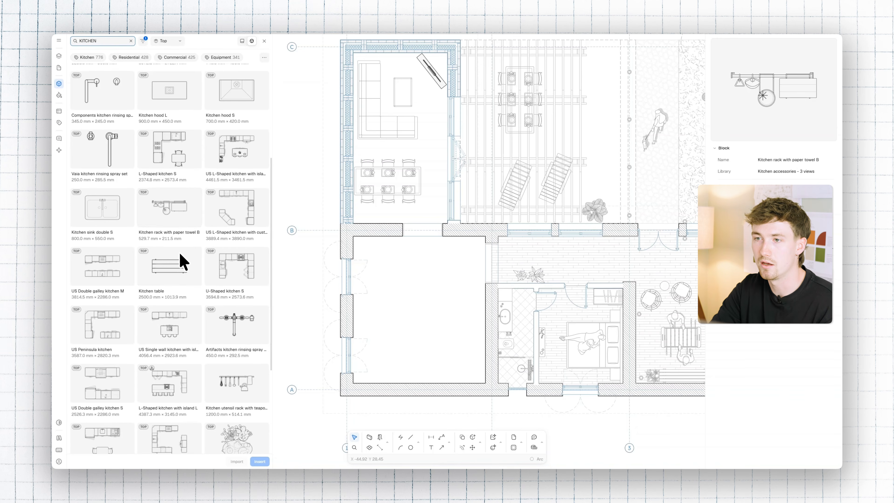
scroll(232, 281, down, 4)
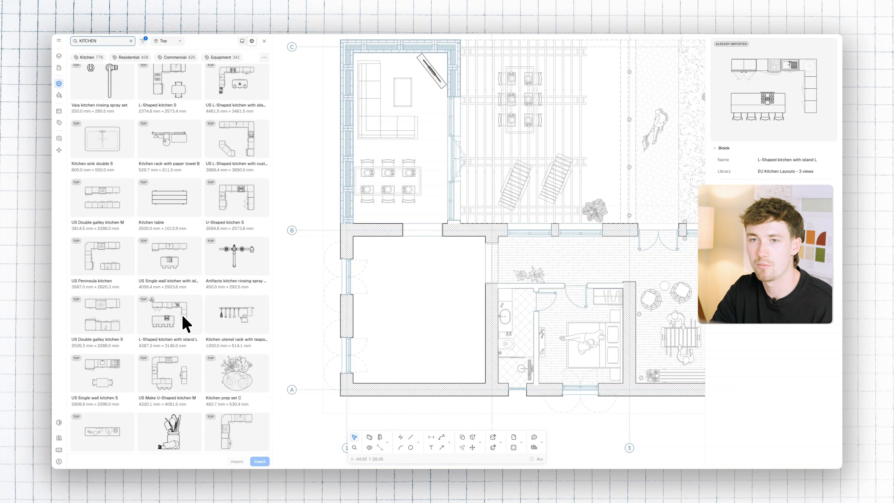
scroll(156, 313, down, 1)
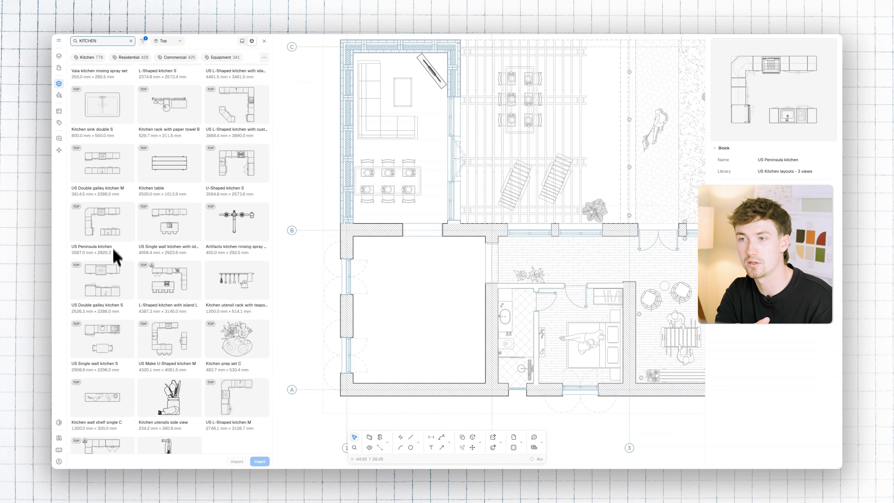
scroll(112, 271, down, 4)
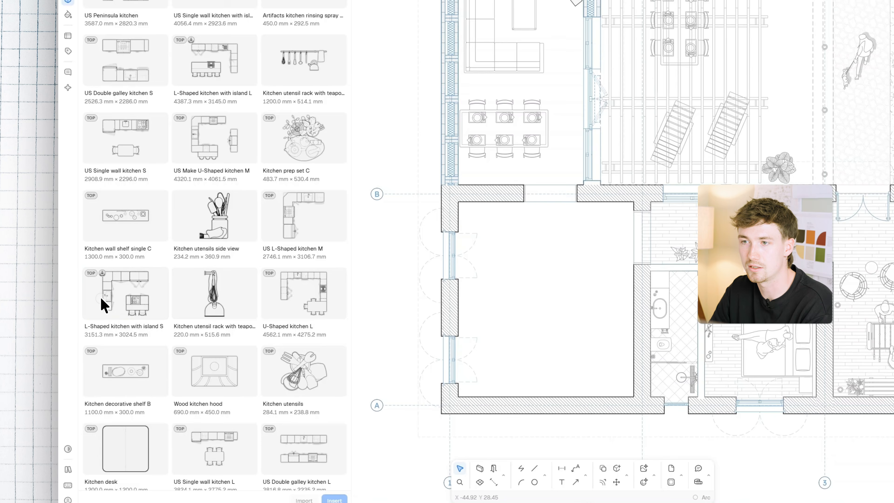
click(89, 320)
drag(124, 312, 565, 338)
- Rotate the kitchen block 180° and fit it into the lower-right corner of the barn room
drag(618, 359, 511, 348)
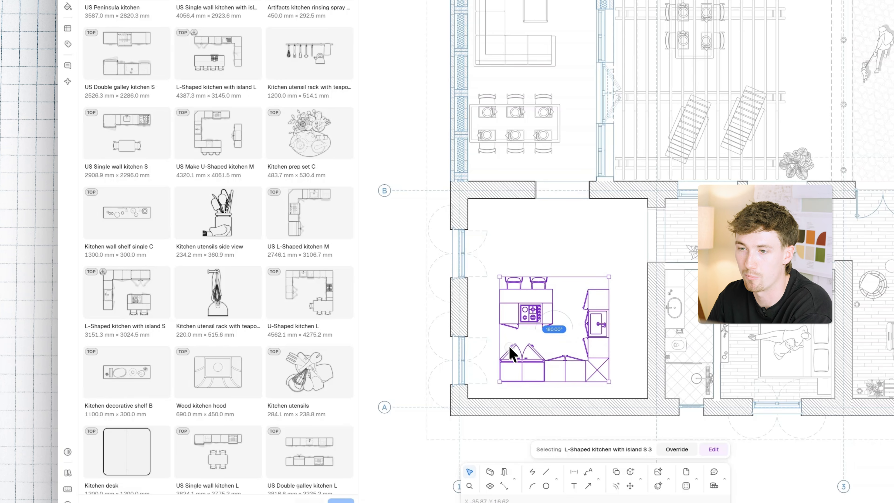
scroll(612, 387, up, 5)
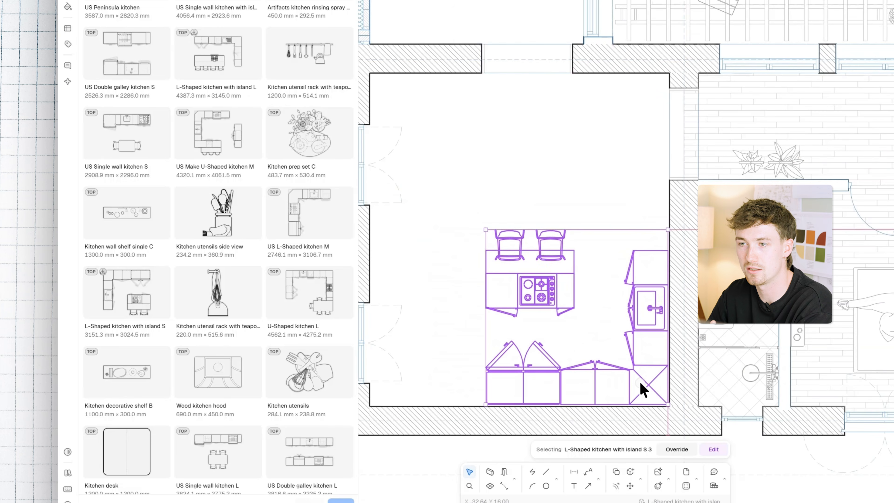
click(598, 201)
- Insert Alcove sofa S in the kitchen room's upper-left corner and set decorative shelf A against the left wall between the windows
alt+scroll(605, 201, down, 5)
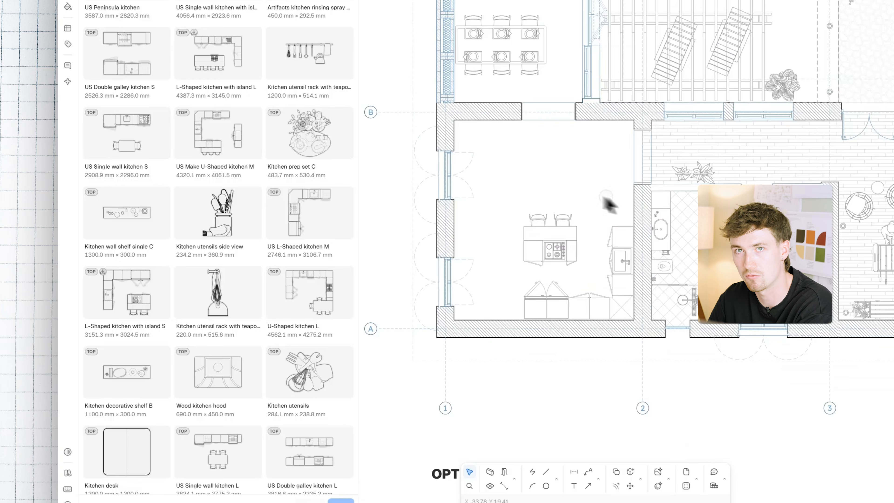
alt+scroll(658, 222, up, 2)
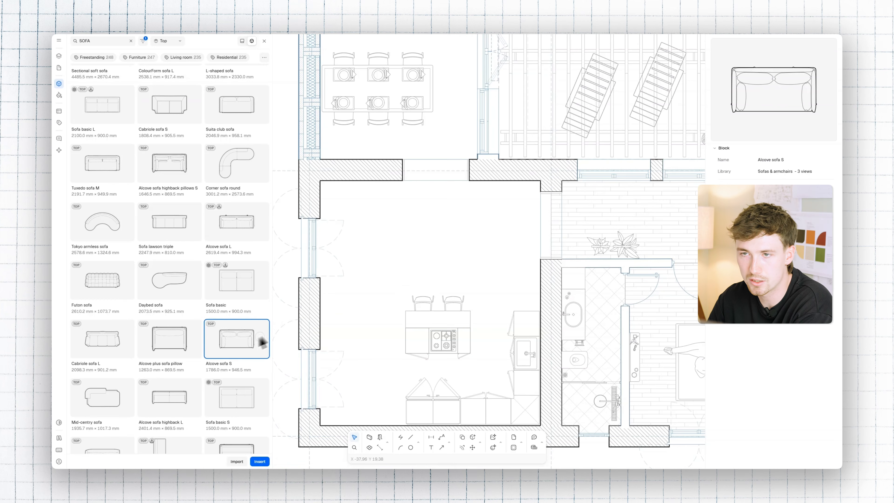
drag(259, 339, 375, 204)
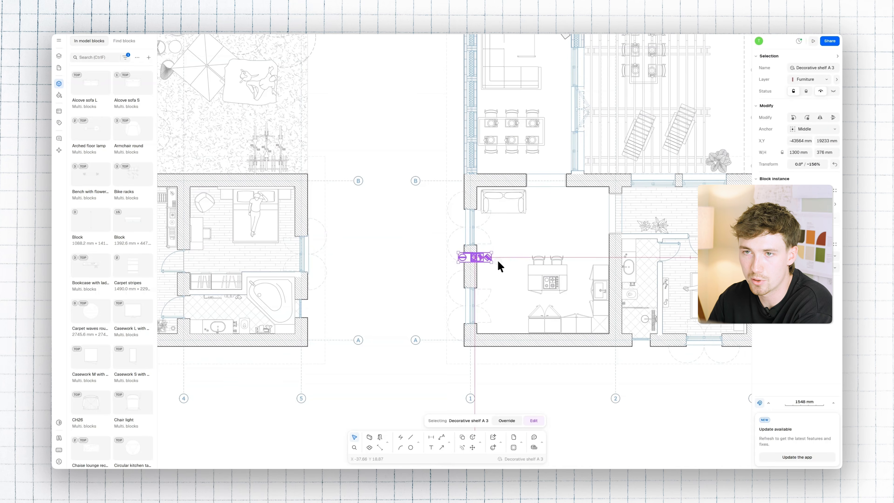
alt+scroll(513, 258, up, 4)
drag(497, 259, 437, 261)
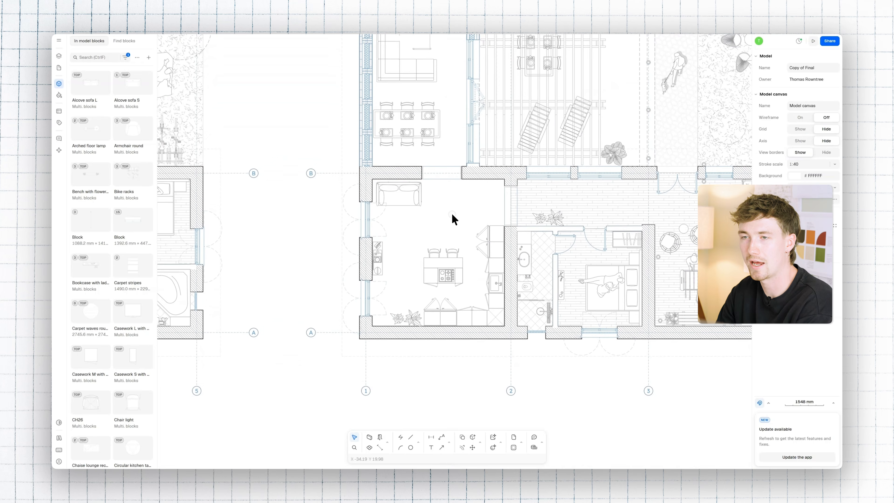
- Copy the floor tiling of option 1's extension zone to the kitchen room in option 2
scroll(414, 201, down, 3)
middle_drag(424, 204, 569, 236)
scroll(490, 234, up, 3)
scroll(485, 229, down, 3)
middle_drag(230, 242, 316, 235)
click(252, 155)
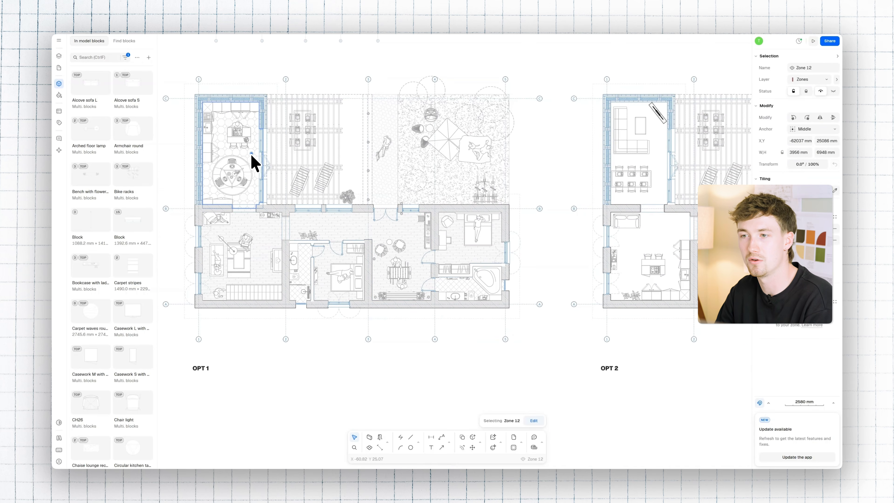
middle_drag(664, 256, 468, 251)
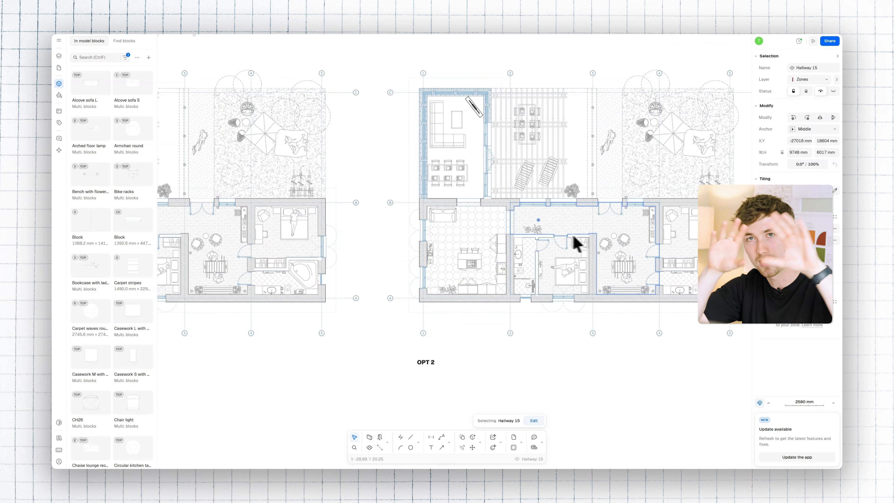
- Apply the kitchen room's floor tiling to the adjoining hallway zone in option 2
key(Escape)
scroll(598, 235, up, 3)
click(557, 194)
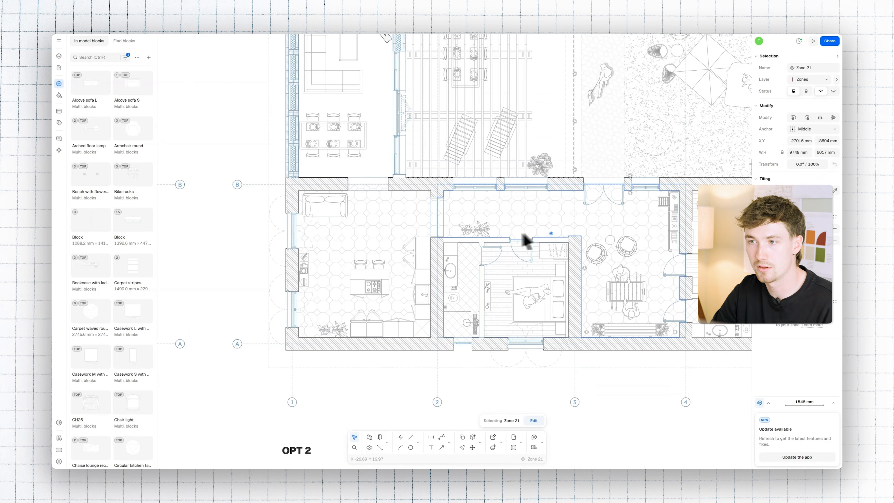
- Give the option 2 extension a wood plank floor pattern
scroll(608, 225, down, 5)
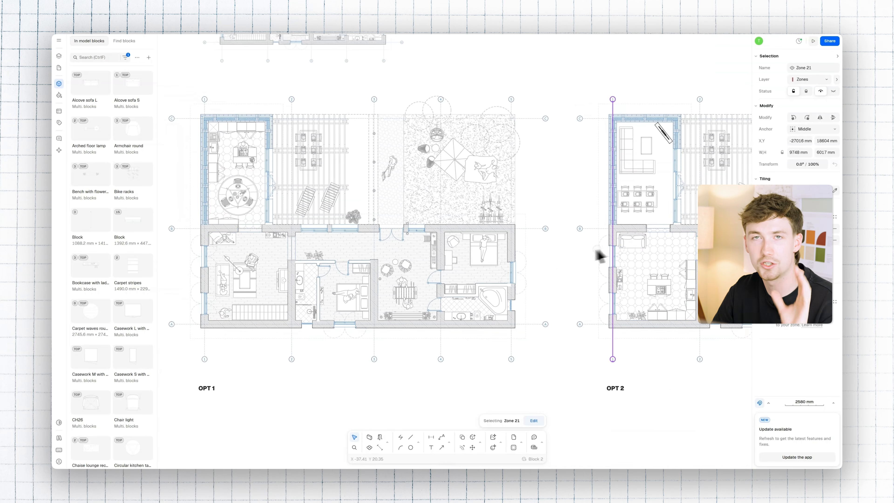
click(672, 179)
middle_drag(662, 181, 457, 189)
scroll(457, 188, up, 3)
click(308, 189)
mouse_move(365, 196)
middle_down()
mouse_move(332, 142)
mouse_move(335, 171)
mouse_move(377, 190)
middle_up()
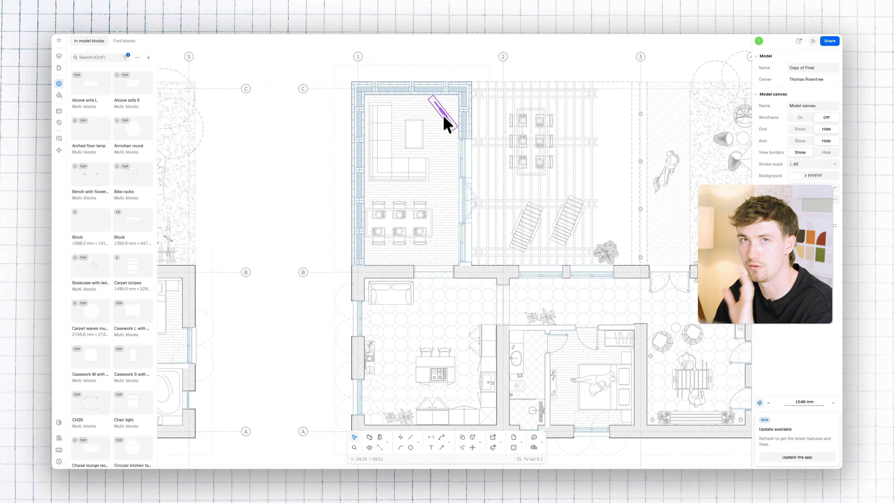
- Copy people from option 1 to option 2, placing one on the L-shaped sofa and others around the kitchen island
scroll(462, 201, down, 3)
middle_drag(473, 176, 535, 142)
middle_drag(347, 242, 507, 240)
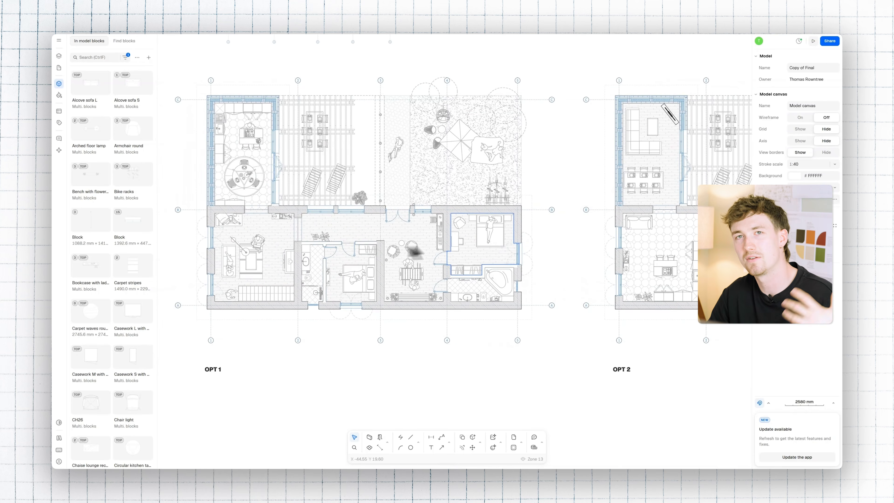
alt+drag(230, 260, 636, 129)
alt+drag(251, 132, 646, 259)
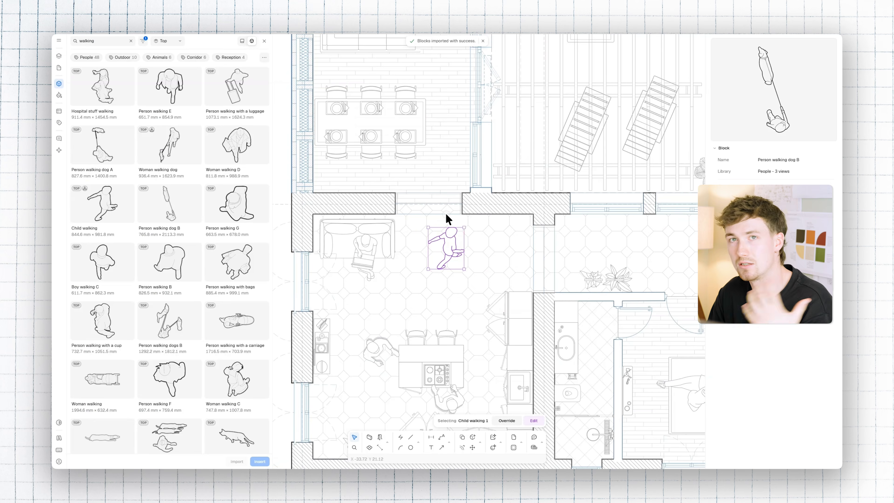
- Position the Child walking figure in the opening between the kitchen room and the extension in option 2
mouse_move(446, 221)
mouse_down()
mouse_move(451, 244)
mouse_move(433, 211)
mouse_up()
click(435, 268)
scroll(448, 279, down, 5)
middle_drag(383, 204, 356, 184)
drag(476, 236, 473, 221)
key(Escape)
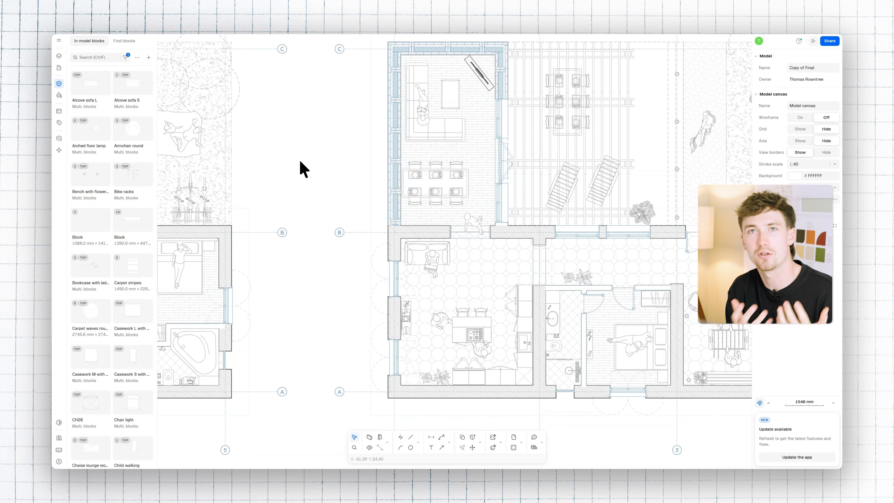
middle_drag(339, 154, 294, 172)
scroll(404, 197, up, 3)
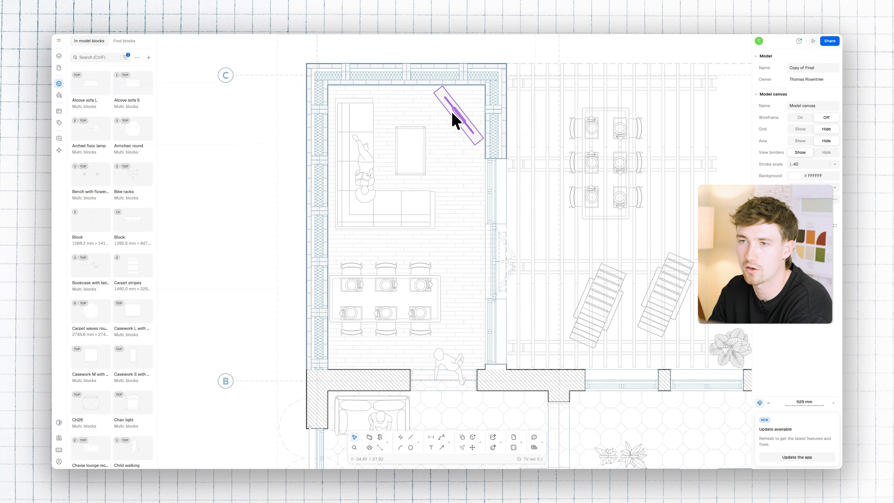
- Open the L-shaped sofa block in option 2 and inspect the fill and stroke of its outline's Furniture border style
scroll(455, 120, up, 5)
scroll(468, 149, down, 4)
middle_drag(461, 146, 475, 128)
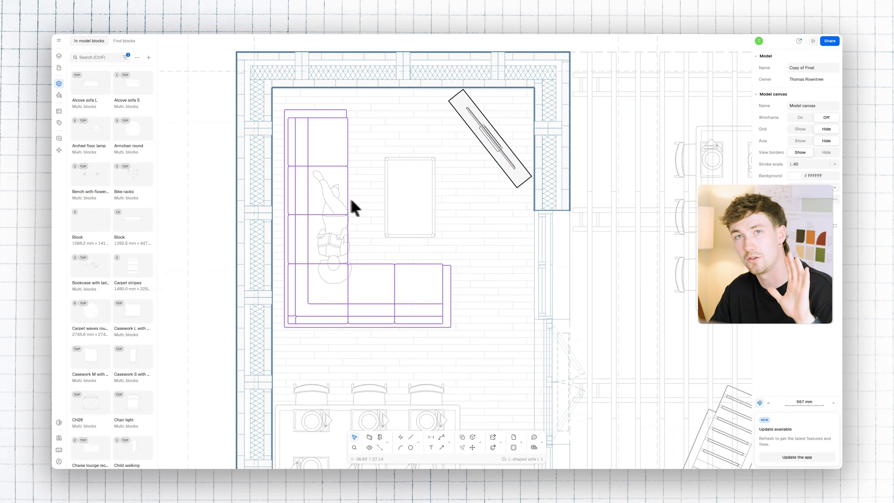
click(336, 150)
click(533, 420)
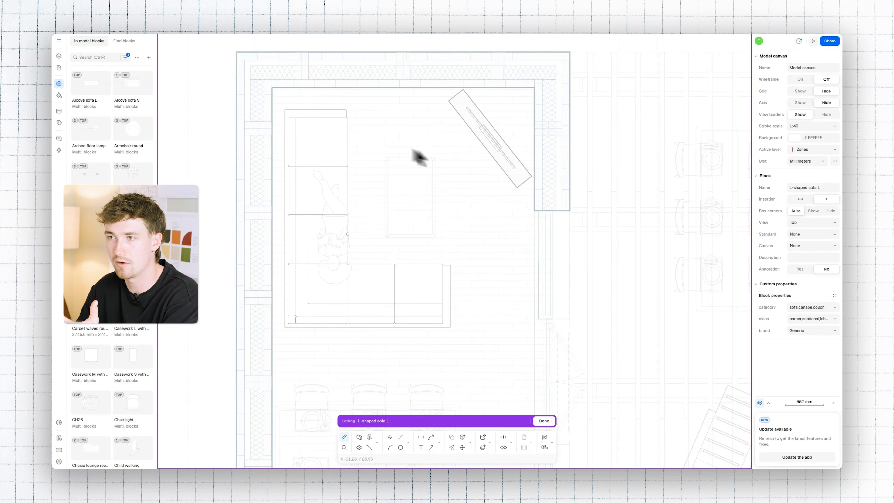
click(323, 126)
click(833, 204)
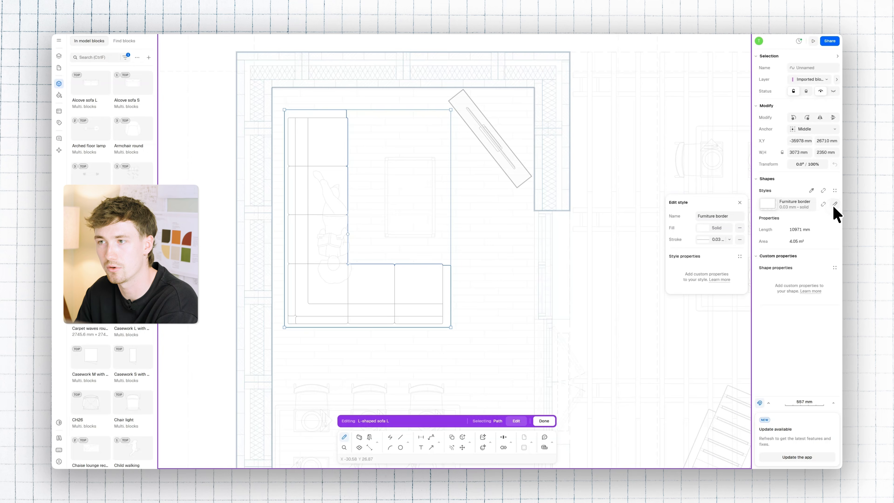
click(704, 240)
click(673, 202)
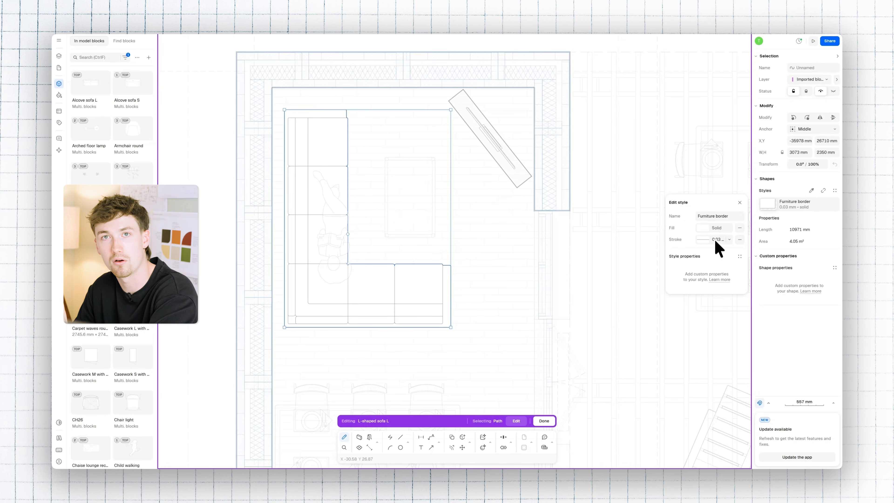
- Edit the TV set S block as a local copy and apply the Furniture border style to its outer rectangle
click(507, 161)
click(492, 159)
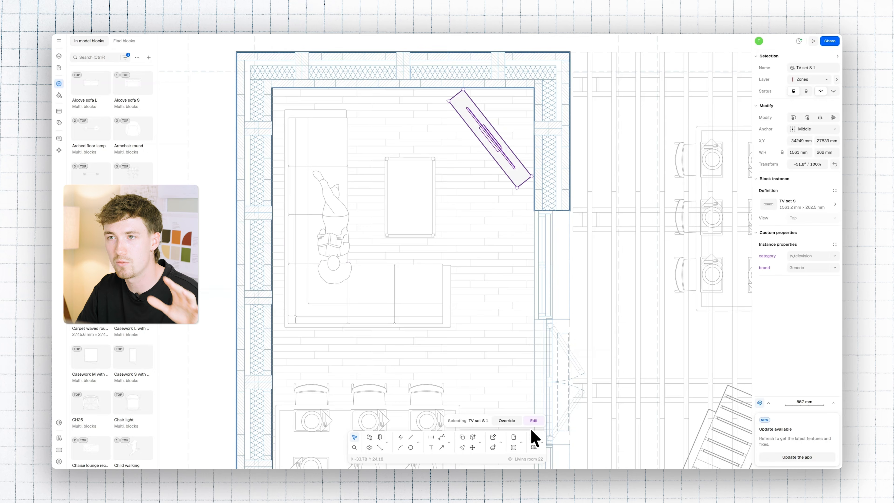
click(529, 421)
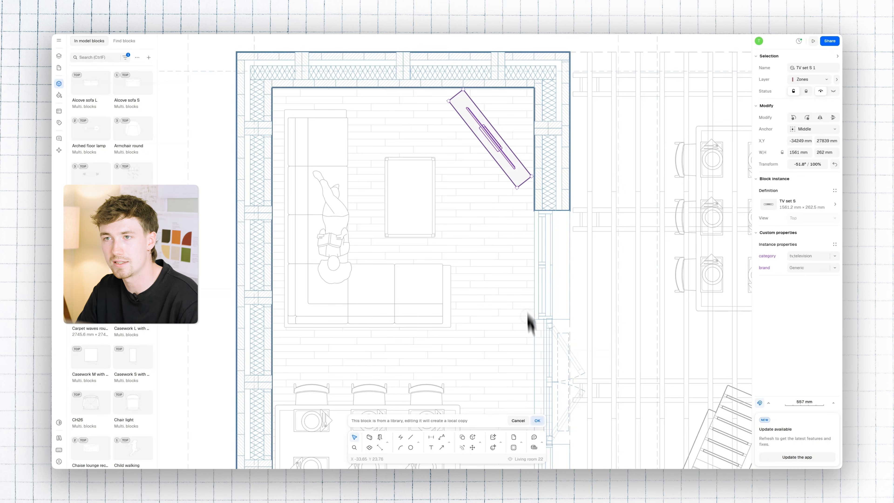
click(536, 420)
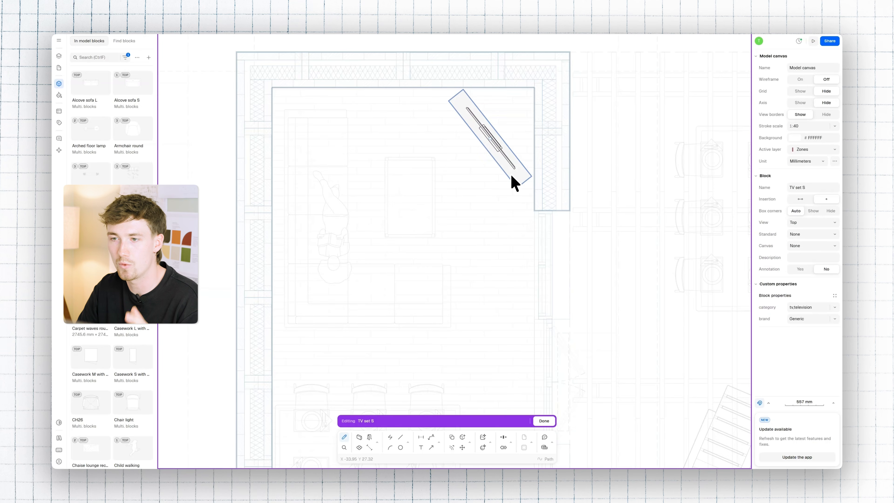
click(512, 177)
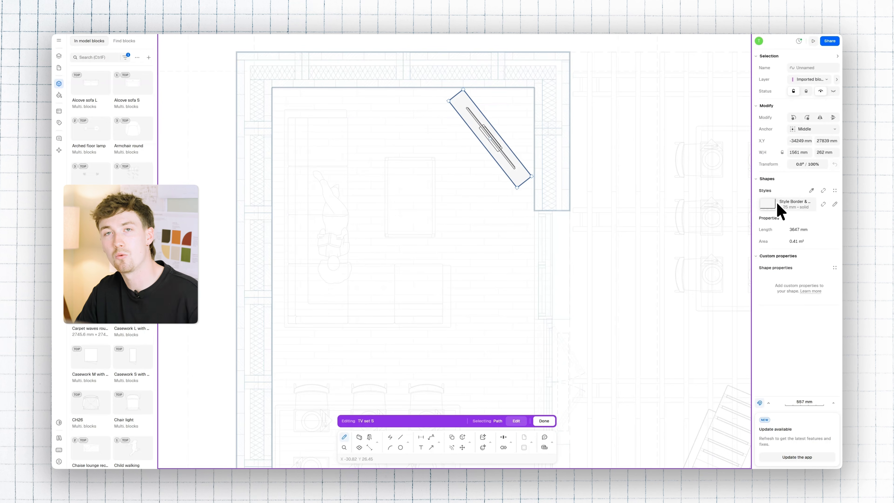
click(795, 203)
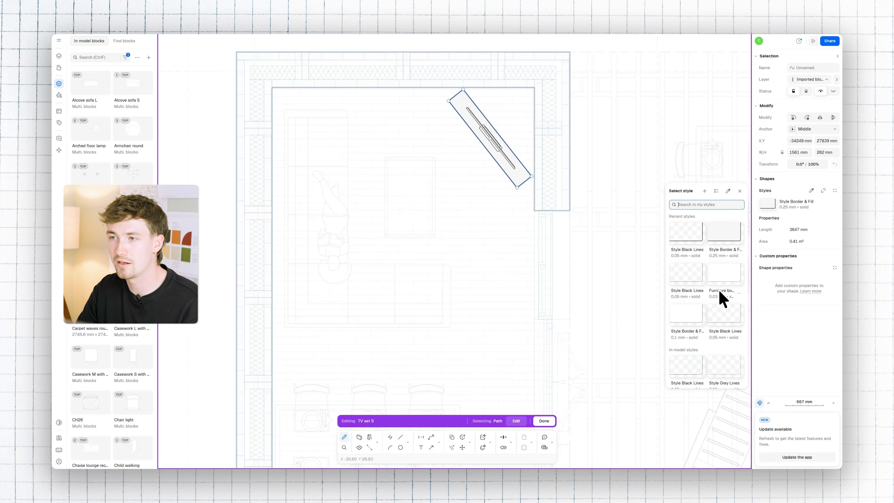
scroll(722, 300, down, 5)
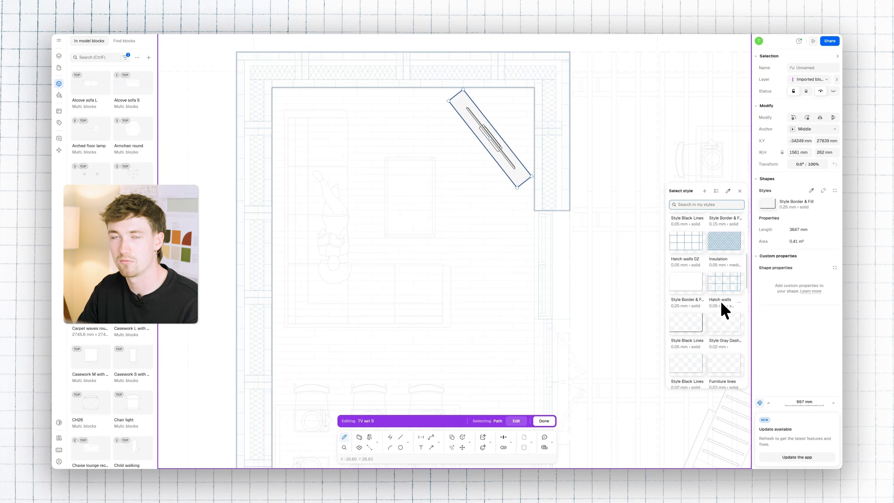
scroll(721, 314, up, 5)
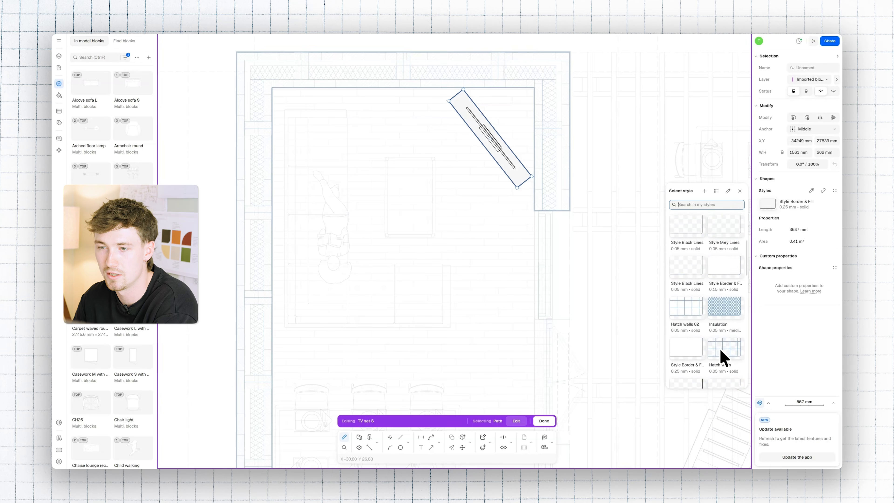
scroll(719, 350, up, 1)
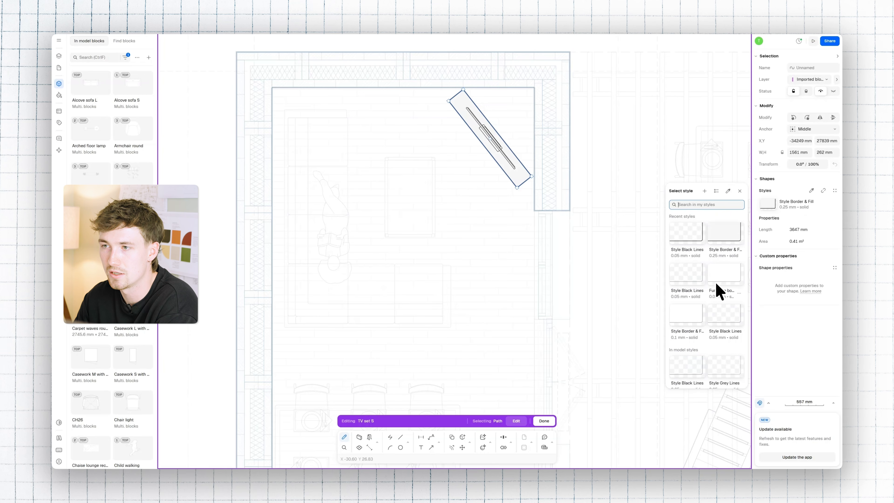
click(725, 274)
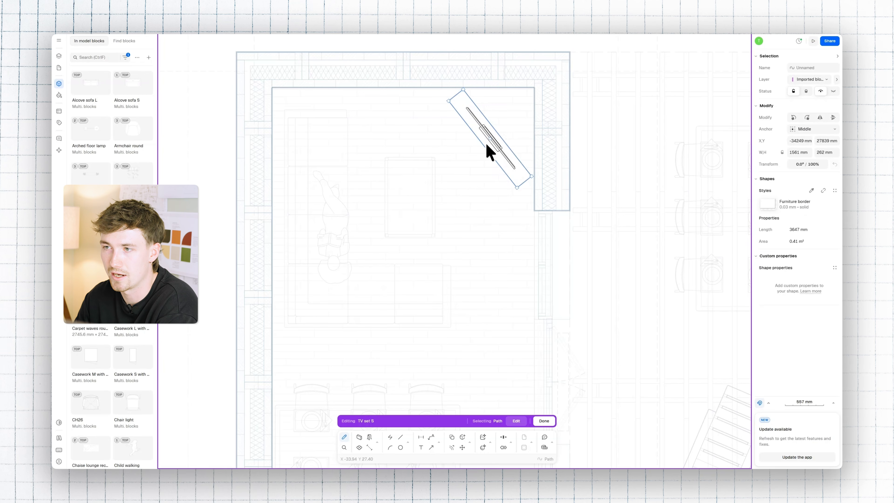
- Apply the Furniture border style to the television's inner shapes and finish editing the TV set S block
click(497, 149)
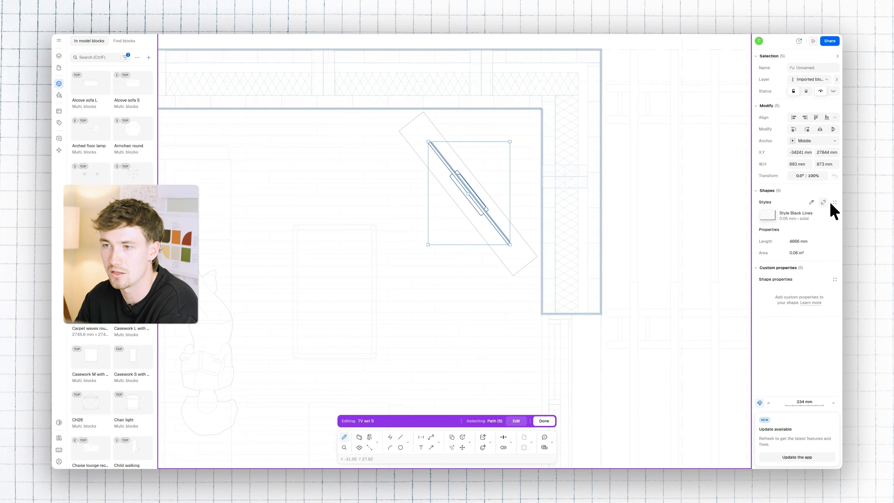
click(806, 216)
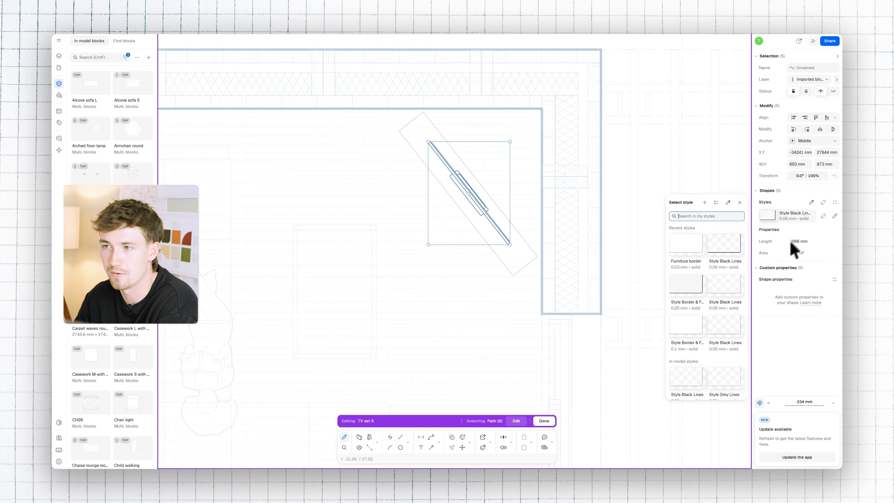
click(692, 241)
key(Escape)
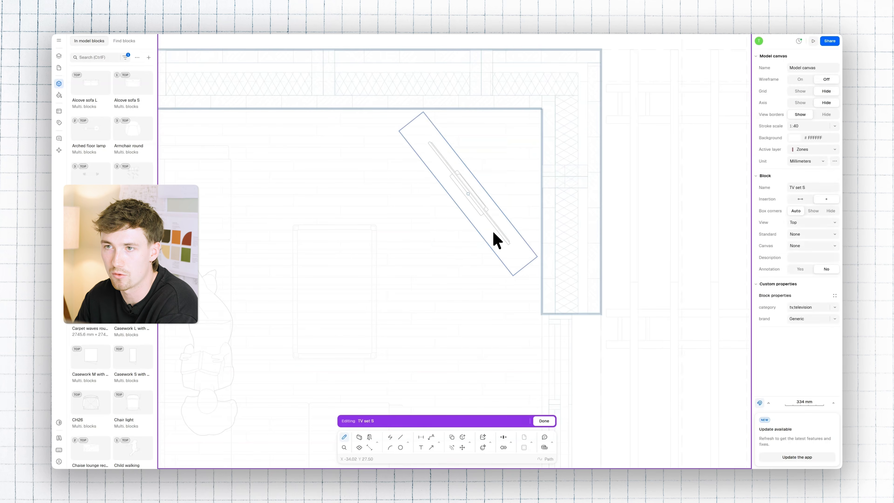
key(Escape)
- Examine the option 2 layout, from the extension's living and dining areas to the relocated kitchen with its island
middle_drag(453, 331, 488, 308)
scroll(444, 232, down, 5)
scroll(422, 218, up, 1)
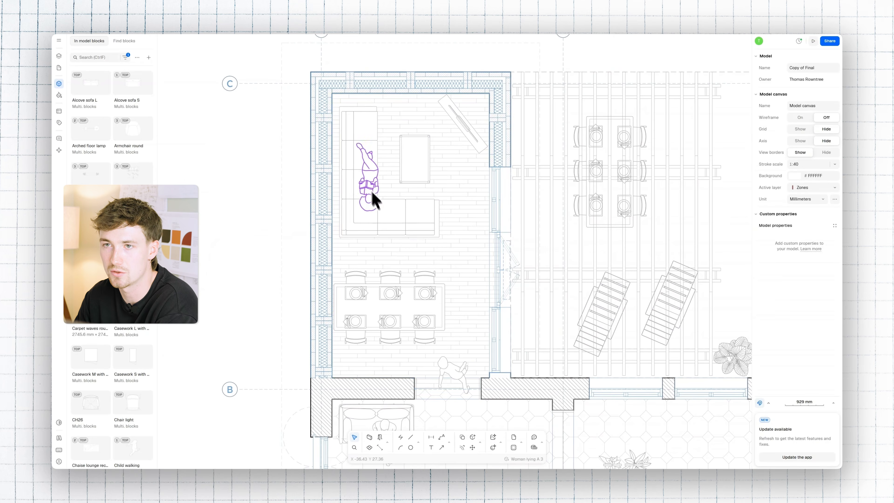
scroll(457, 182, up, 4)
scroll(483, 186, down, 3)
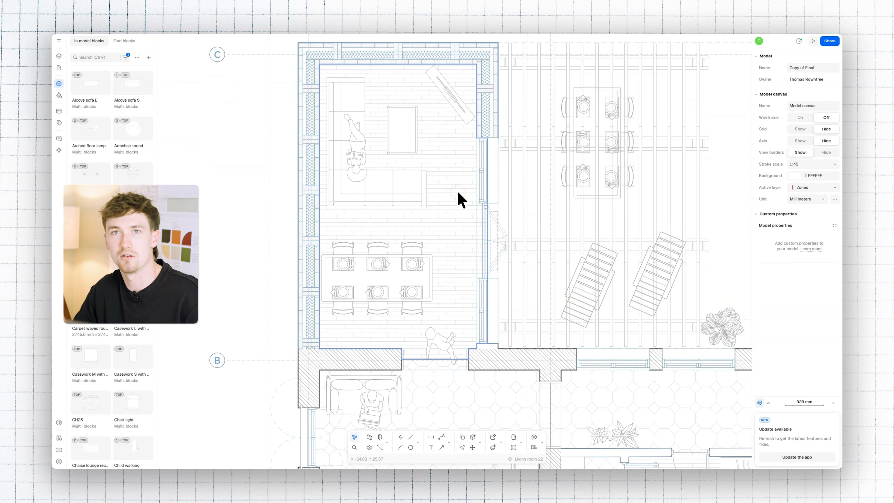
scroll(441, 203, down, 3)
scroll(516, 190, up, 2)
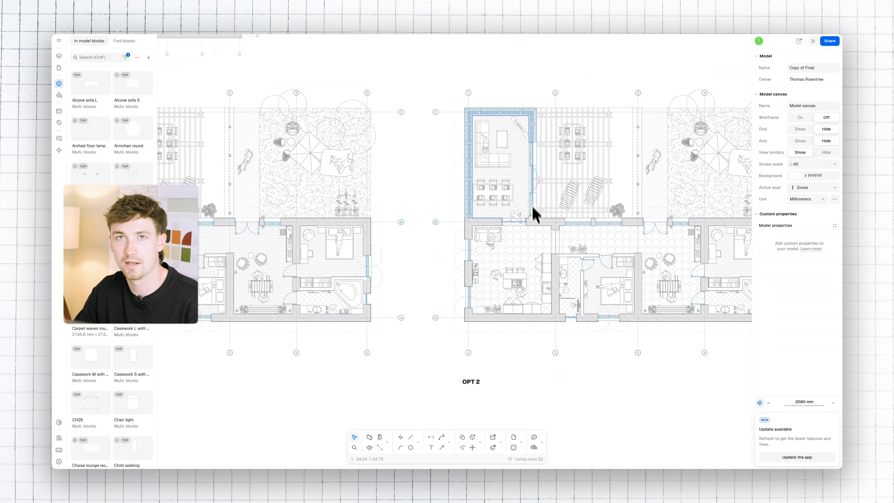
scroll(509, 259, up, 5)
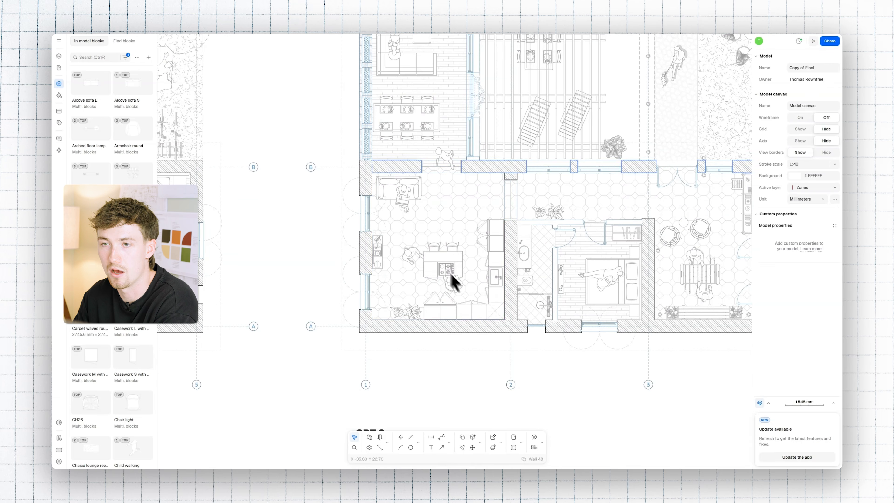
scroll(444, 282, up, 3)
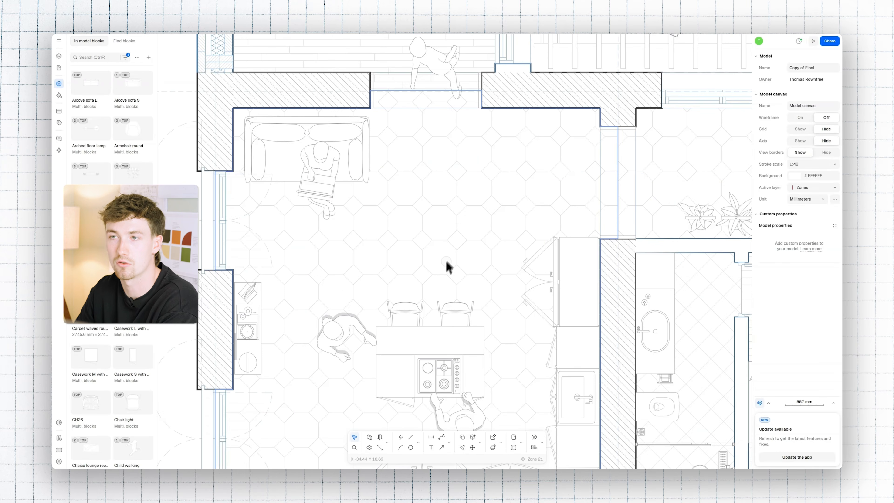
middle_drag(448, 257, 462, 223)
scroll(463, 222, down, 3)
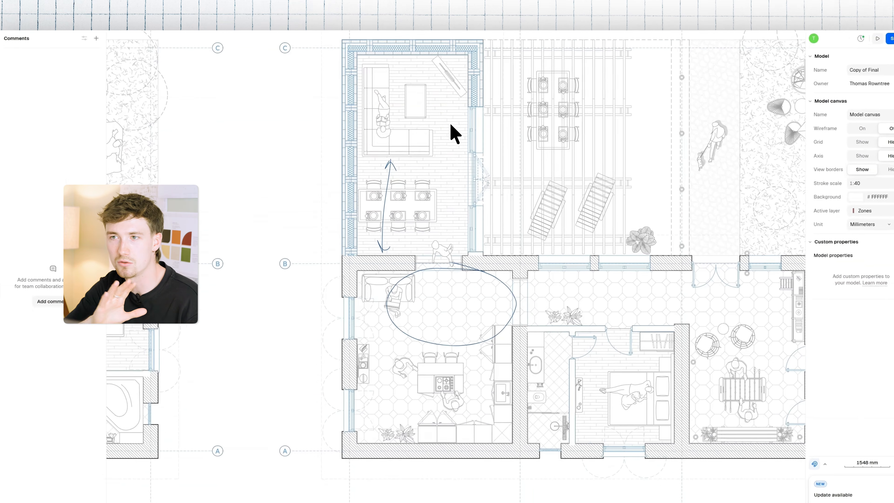
- Sketch an arrow from option 2's living area through the glazed wall to the terrace, plus a mark beside the dining area
drag(439, 116, 492, 127)
drag(490, 126, 490, 137)
drag(448, 116, 447, 125)
mouse_move(456, 213)
mouse_down()
mouse_move(522, 196)
mouse_move(475, 215)
mouse_up()
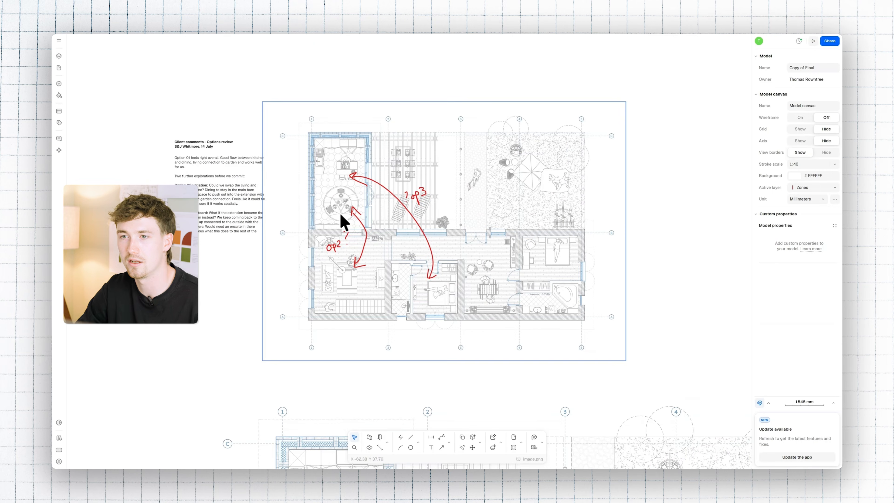
- Search the block library for "kitchen" and try the US Single wall kitchen with island, rotated -90°, in option 3's room between axes 2 and 3
scroll(405, 225, up, 5)
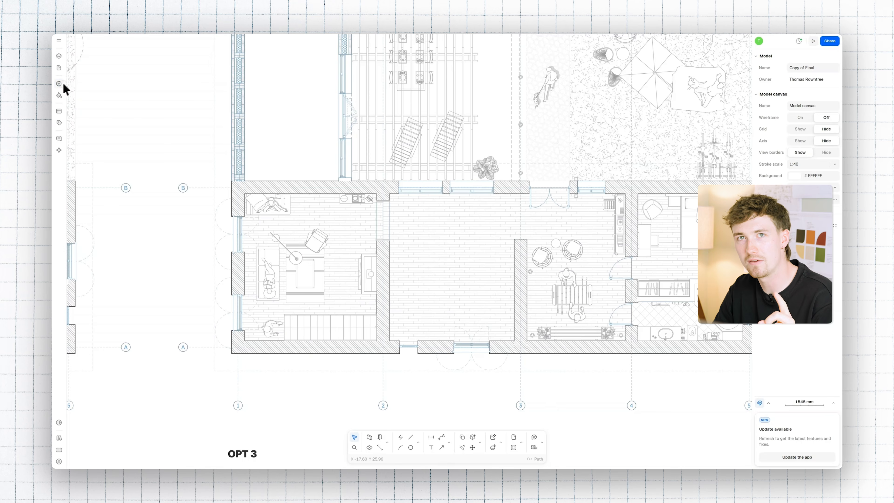
click(59, 83)
click(124, 41)
text(L)
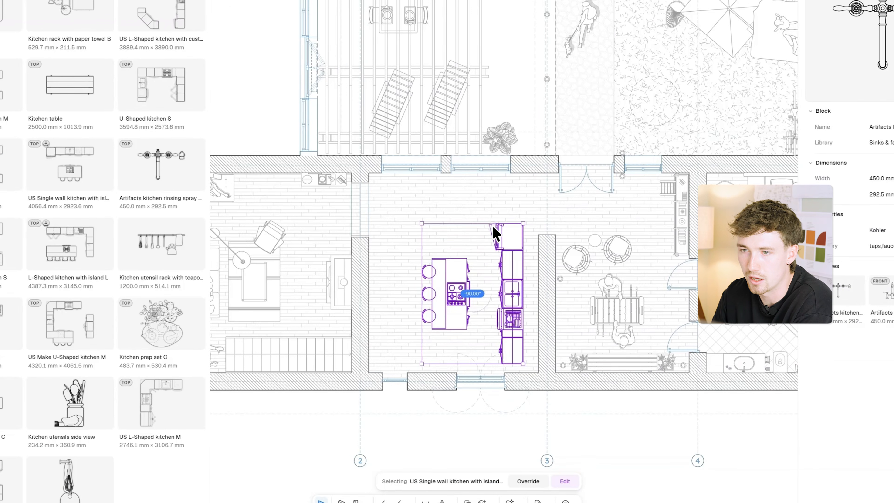
drag(523, 317, 539, 328)
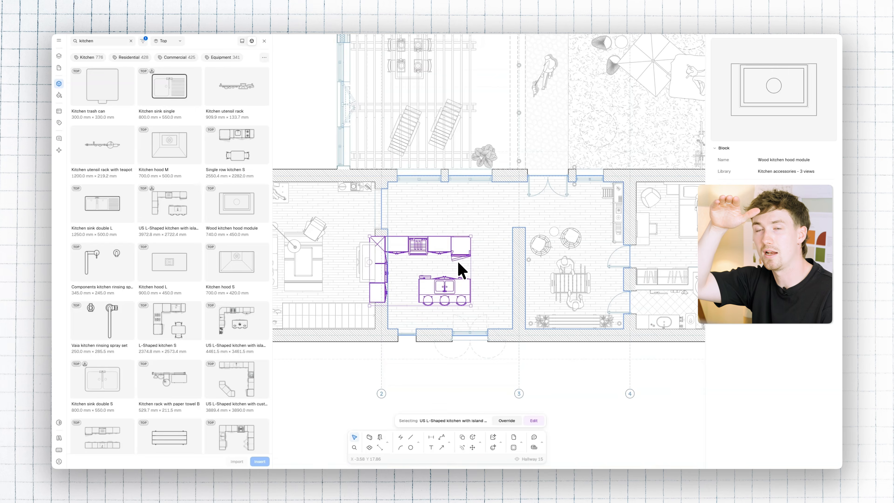
- Rotate the US L-Shaped kitchen with island +90° and fit it into the room corner near axes 2 and A in option 3
scroll(418, 252, up, 5)
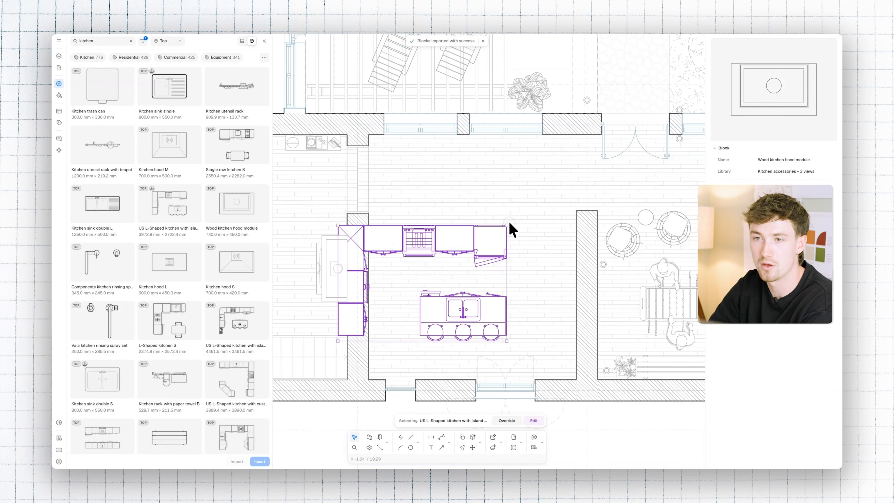
drag(509, 221, 403, 200)
drag(385, 256, 393, 268)
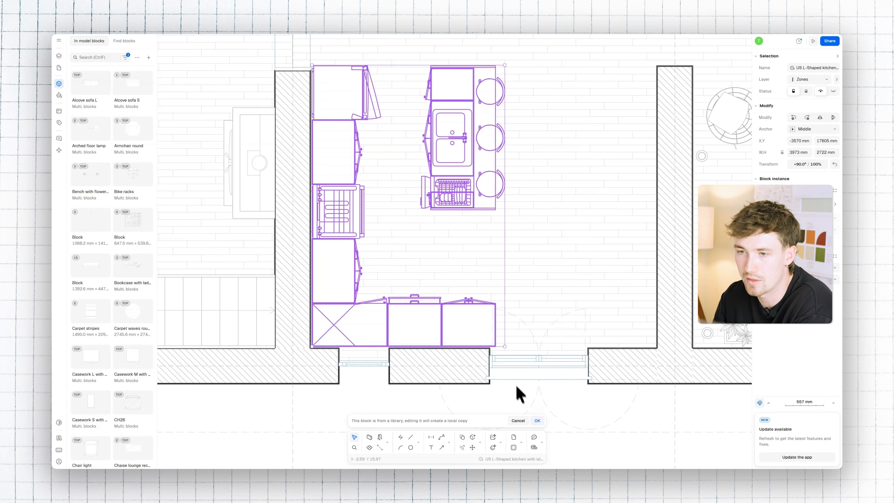
- Edit the L-shaped kitchen as a local copy, replacing its two short-run units with a double-door base cabinet rotated +90°
click(537, 420)
click(476, 312)
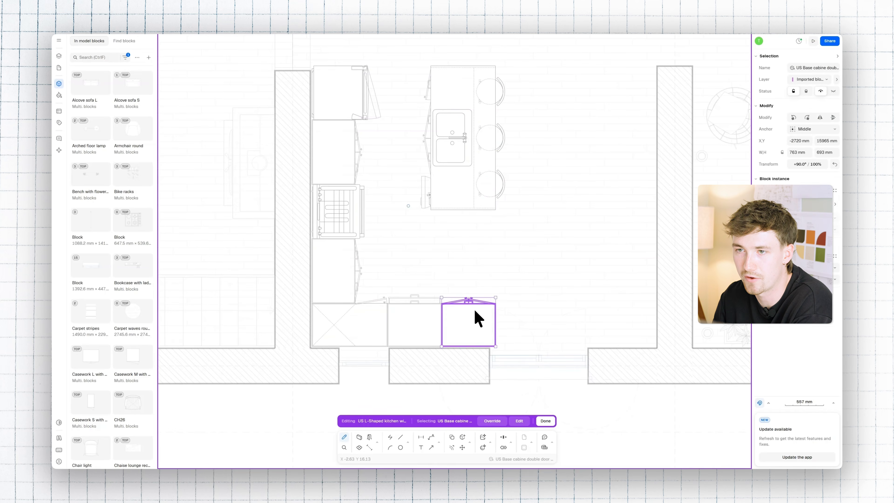
key(Delete)
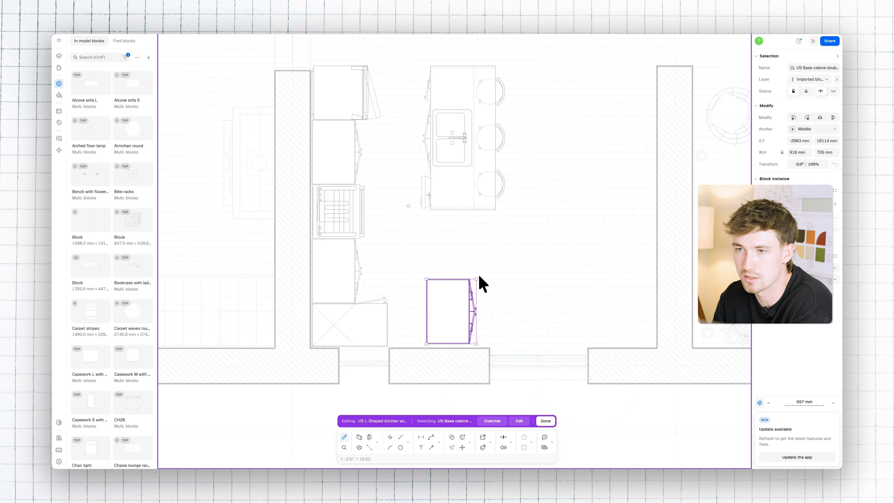
drag(478, 274, 400, 280)
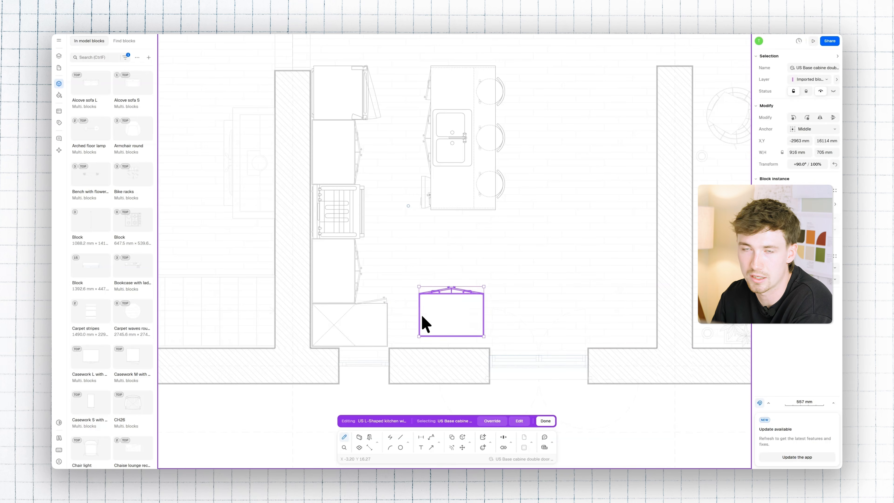
scroll(422, 316, up, 3)
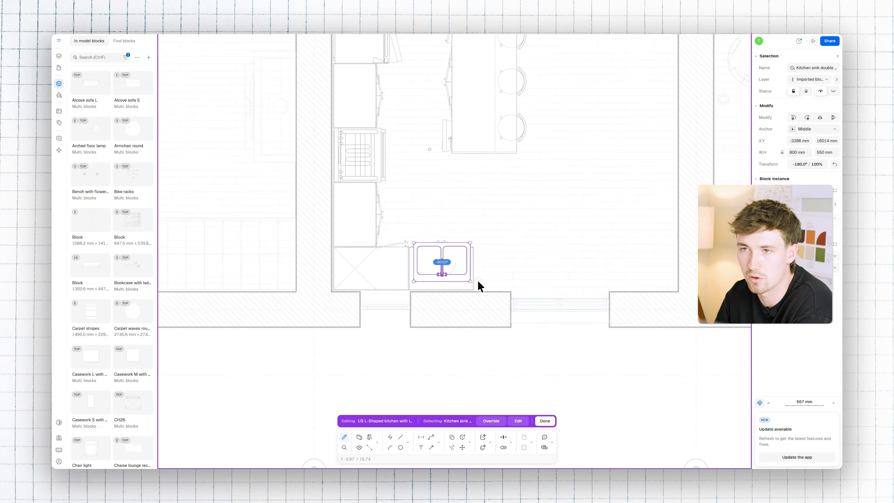
- Rotate the double kitchen sink so its tap faces the exterior wall and centre it on the new base cabinet
drag(478, 281, 477, 281)
scroll(442, 273, up, 5)
drag(436, 256, 434, 267)
scroll(413, 269, down, 5)
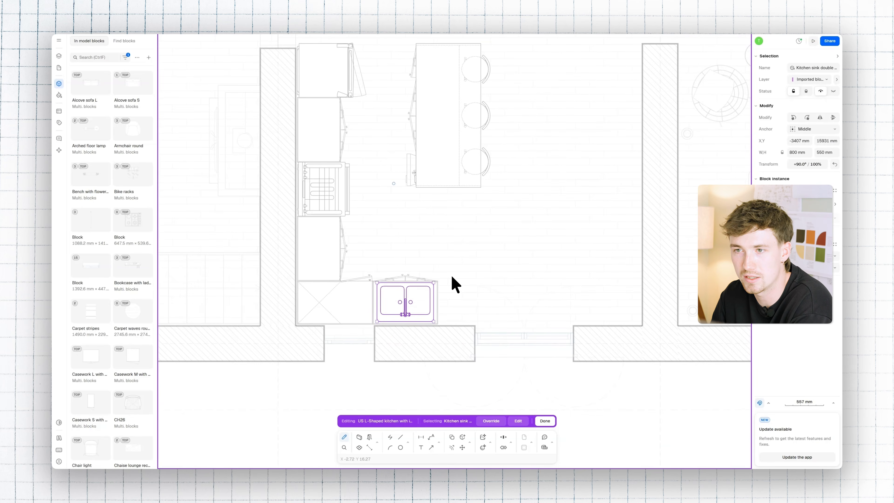
- Add a double-door base cabinet narrowed to 524 mm beside the sink cabinet and finish editing the kitchen block
mouse_move(438, 295)
mouse_down()
mouse_move(509, 292)
mouse_move(455, 291)
mouse_up()
scroll(501, 296, up, 3)
scroll(398, 289, up, 3)
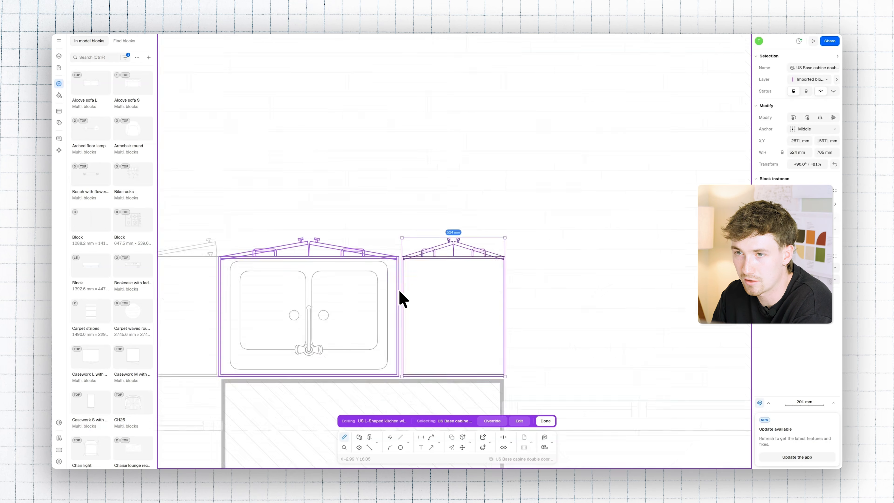
key(Escape)
key(Escape)
scroll(528, 243, down, 10)
middle_drag(517, 252, 485, 274)
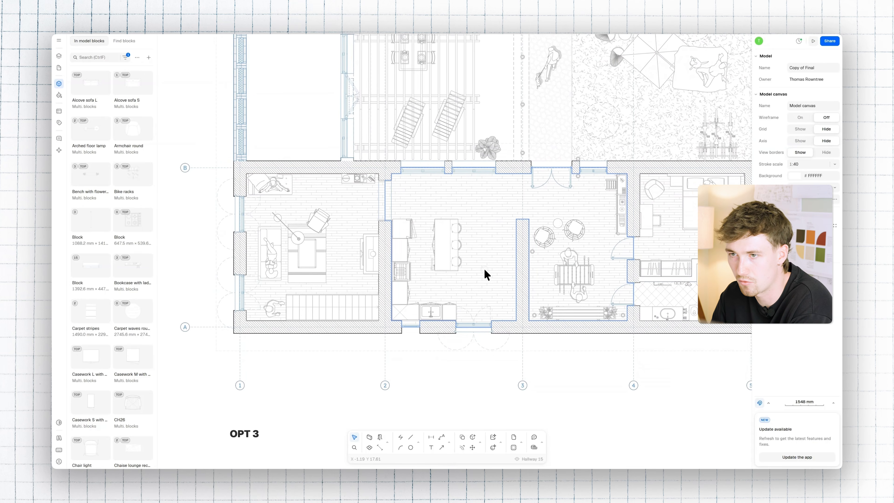
- Try a Dining table set-up rectangular L, rotated 90°, beside the kitchen island in option 3
click(441, 243)
scroll(441, 243, up, 5)
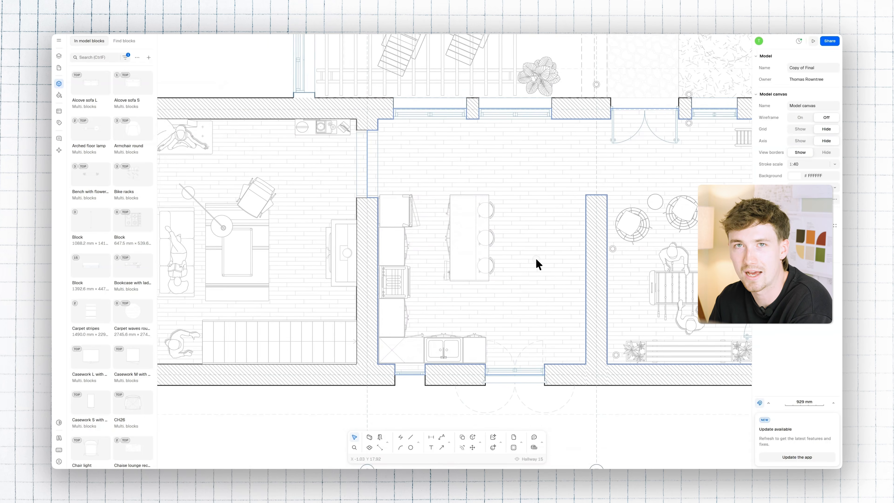
click(116, 41)
text(dining table)
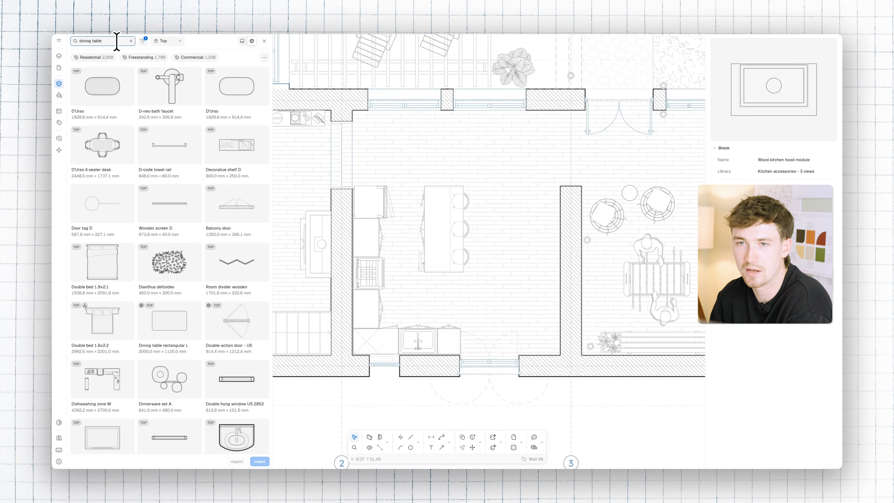
scroll(194, 304, down, 6)
scroll(196, 300, up, 6)
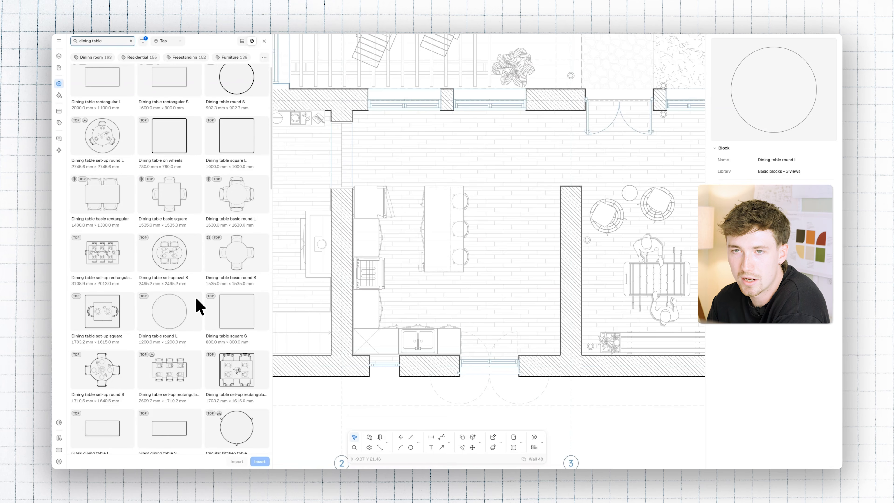
drag(466, 289, 485, 277)
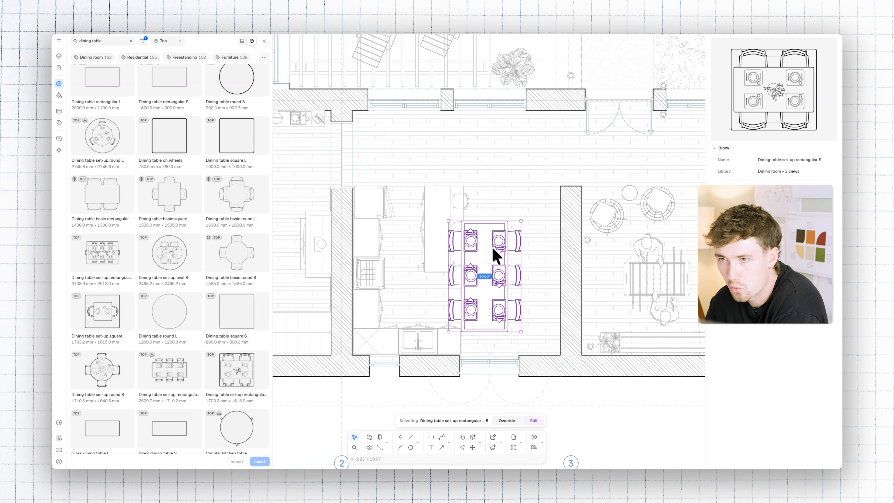
drag(495, 256, 510, 290)
- Replace the L-shaped kitchen and dining table with the U-Shaped kitchen S, rotated +90° and fitted into the corner near axes 2 and A
drag(563, 251, 441, 235)
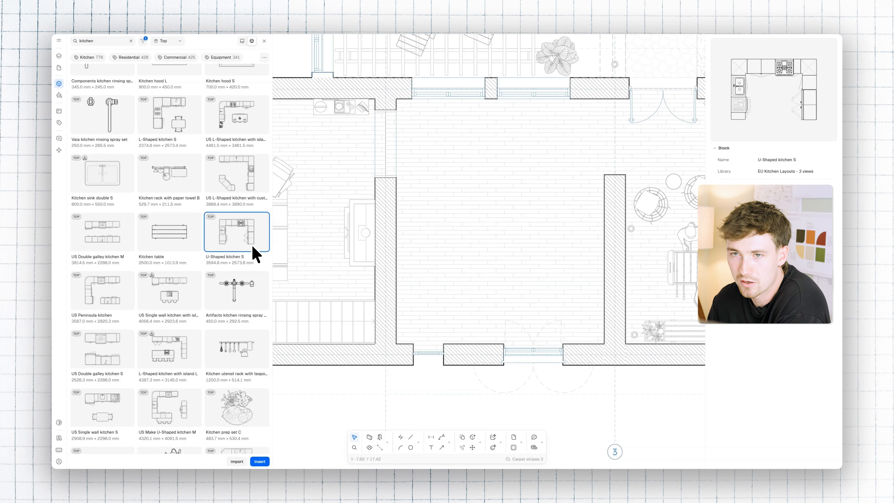
drag(457, 243, 489, 246)
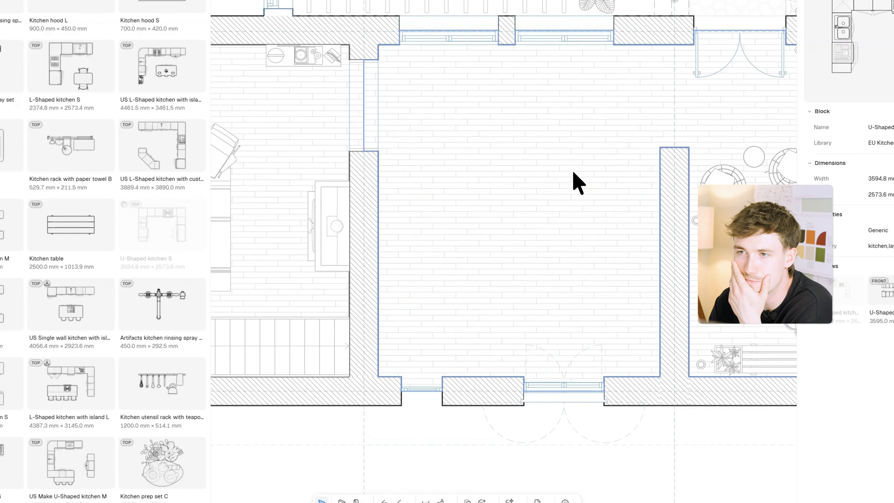
drag(602, 169, 418, 144)
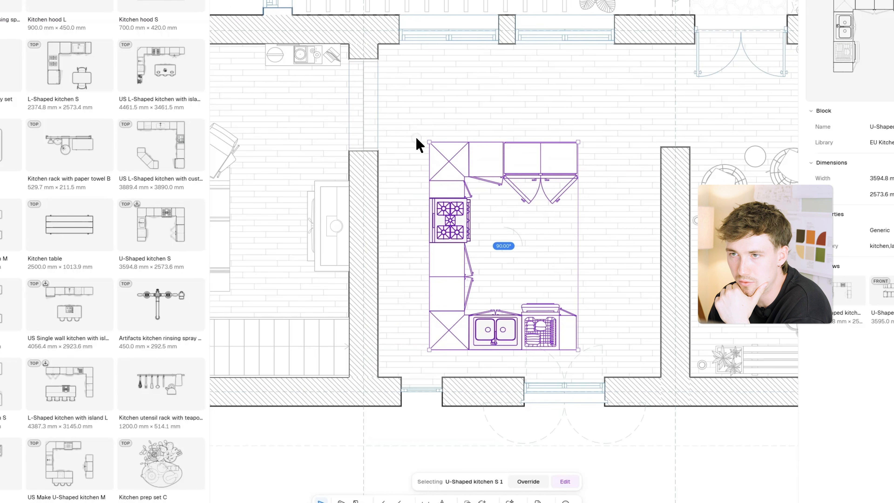
drag(447, 176, 394, 195)
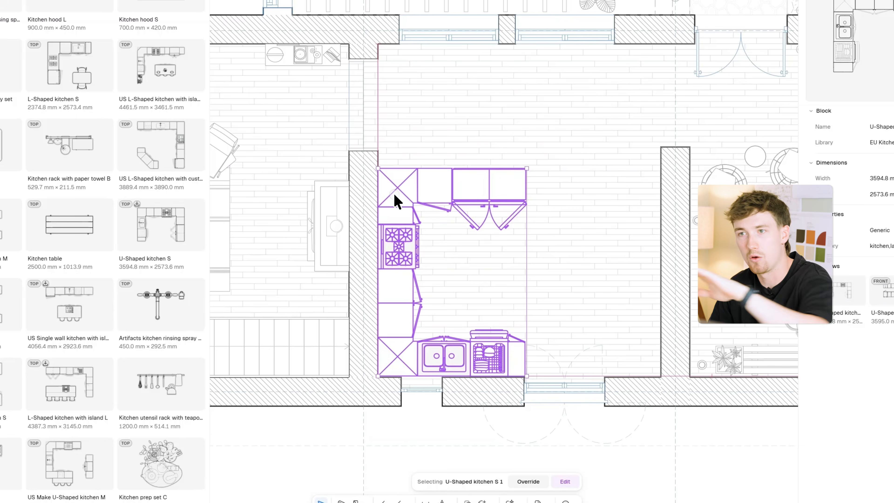
key(Escape)
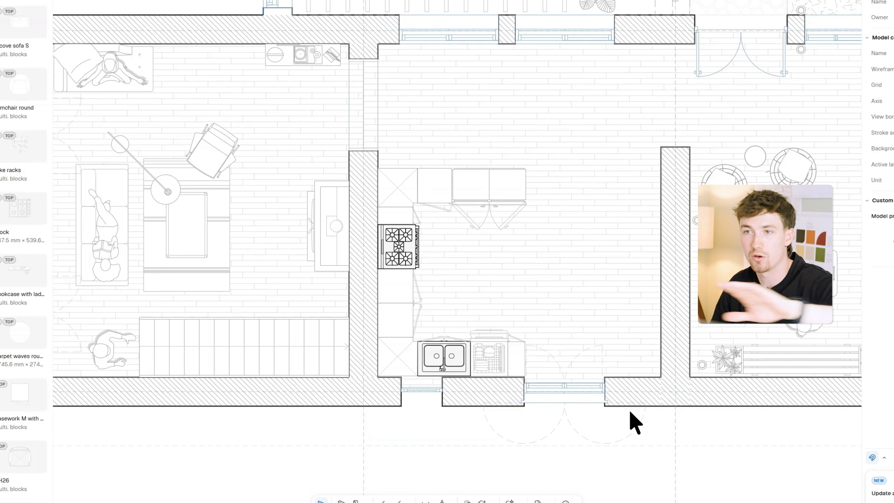
- Mirror the U-shaped kitchen along the axis 2 wall so its sink run swaps to the side away from the exterior wall
middle_drag(454, 240, 440, 273)
scroll(438, 229, down, 5)
scroll(436, 228, up, 5)
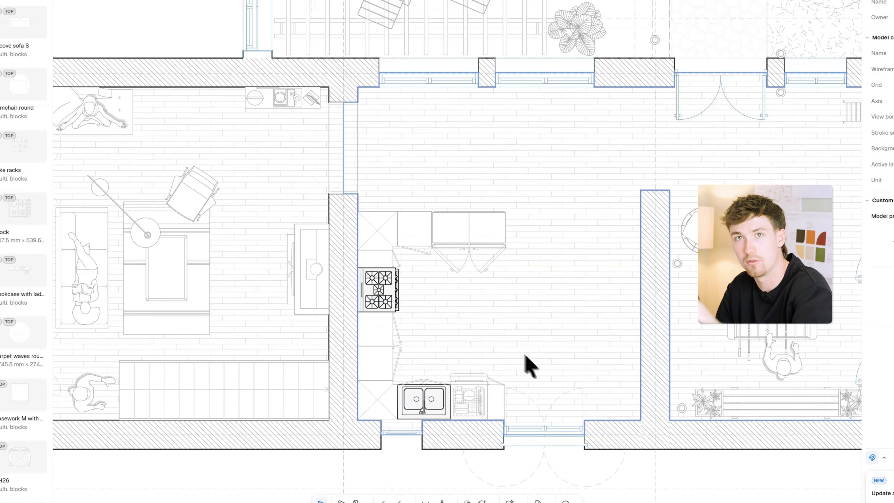
middle_drag(532, 333, 535, 294)
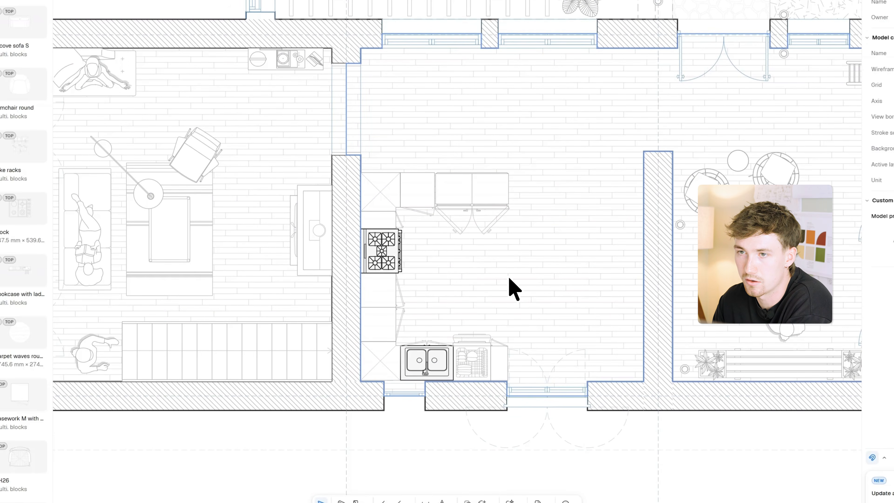
click(480, 367)
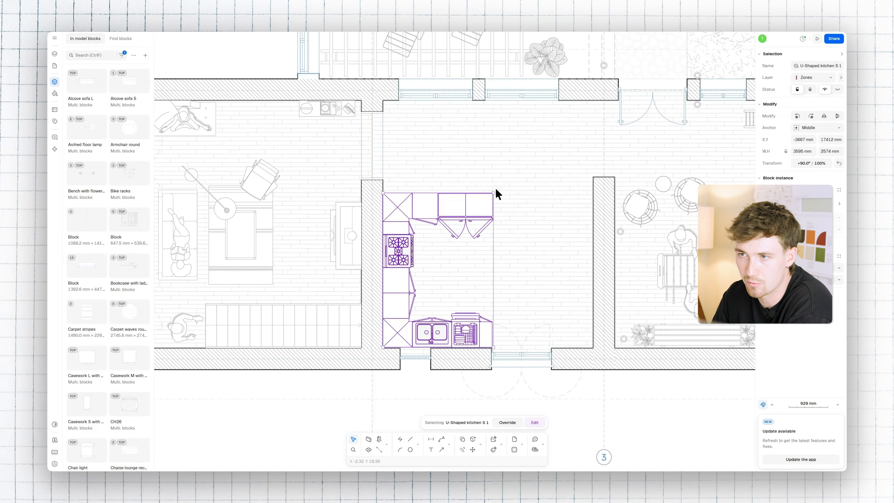
click(820, 118)
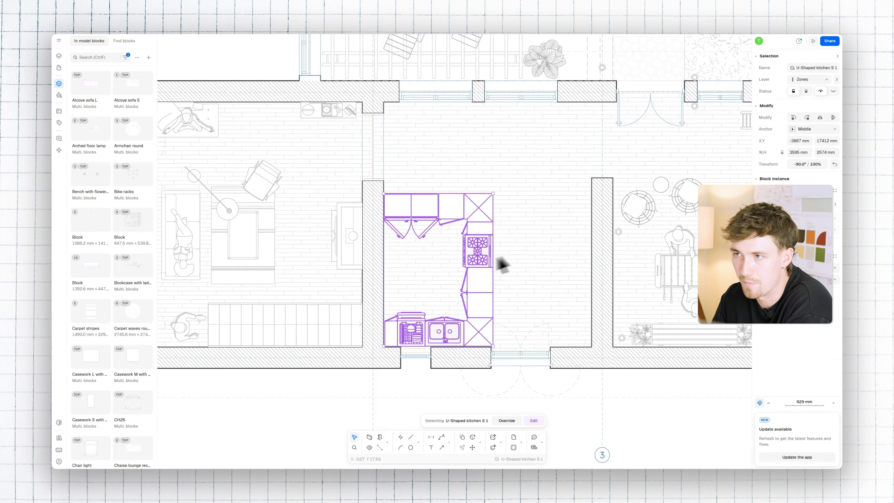
click(832, 117)
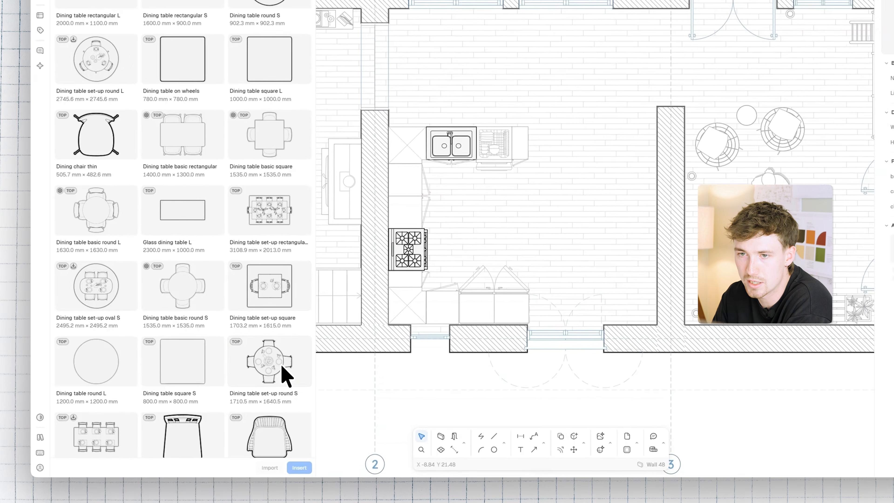
- Insert the six-seat Dining table set-up rectangular L, rotate it 90° and place it between the kitchen and the axis 3 wall
drag(284, 375, 632, 211)
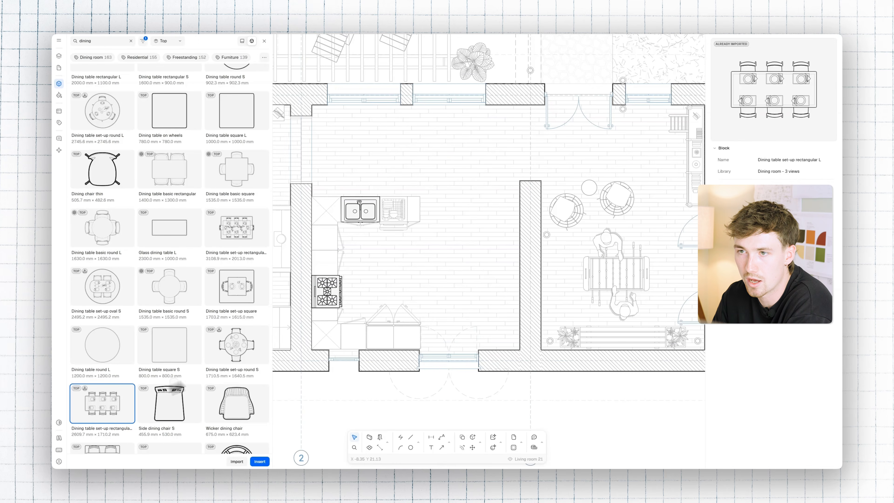
drag(102, 403, 478, 264)
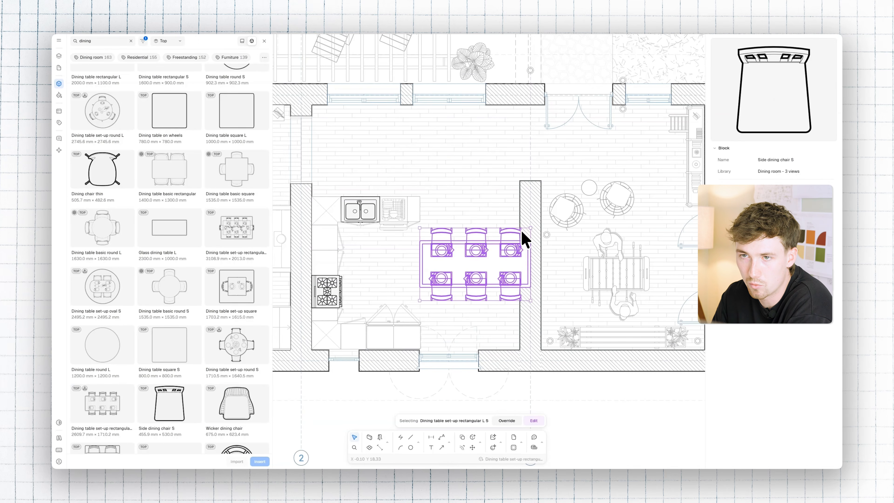
key(r)
drag(482, 251, 484, 257)
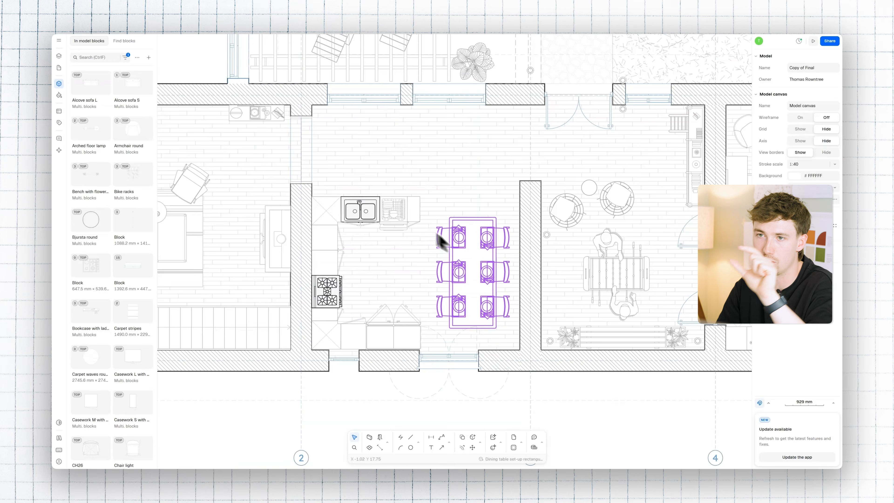
- Edit the U-shaped kitchen block to delete the narrow casework unit at the end of the sink run, and finish editing
click(323, 200)
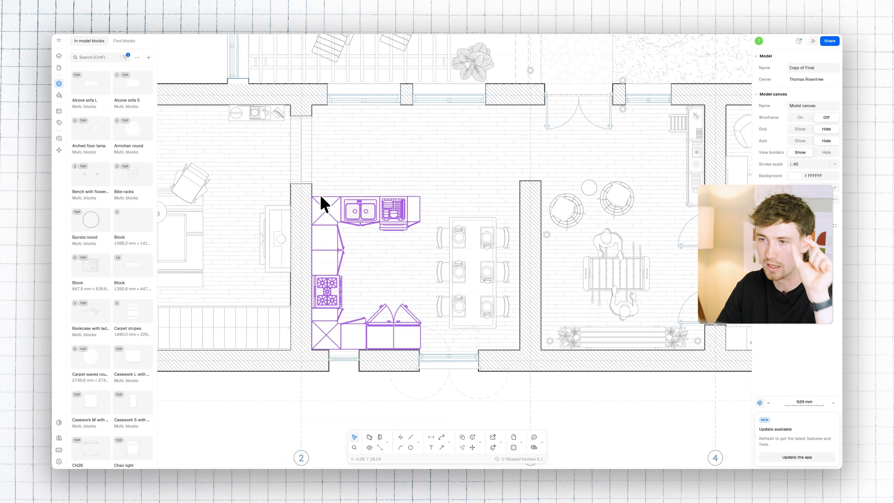
click(527, 419)
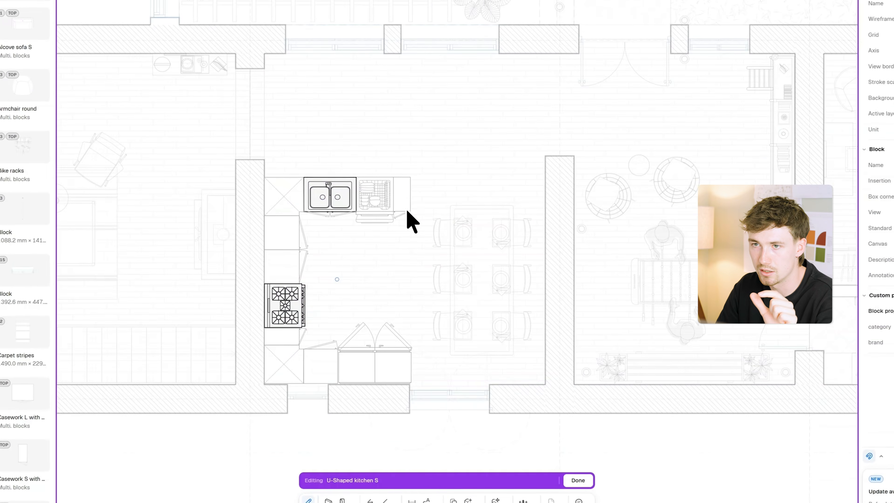
click(401, 203)
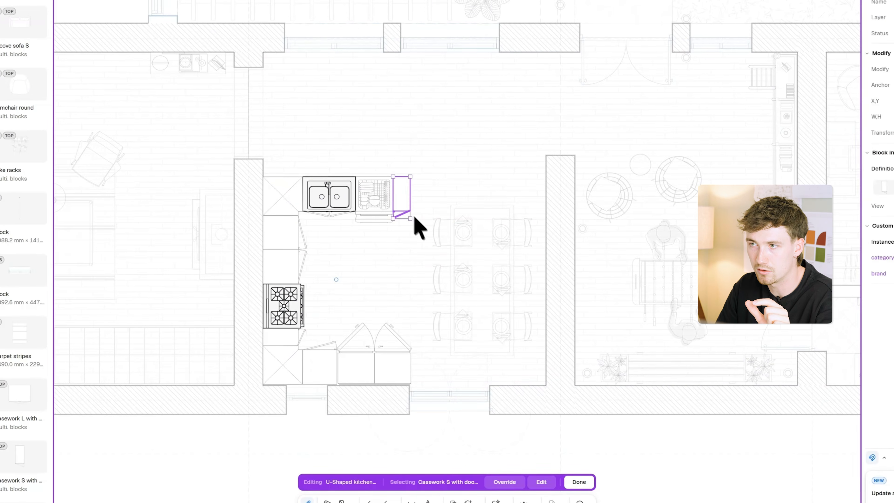
key(Delete)
click(579, 481)
key(Escape)
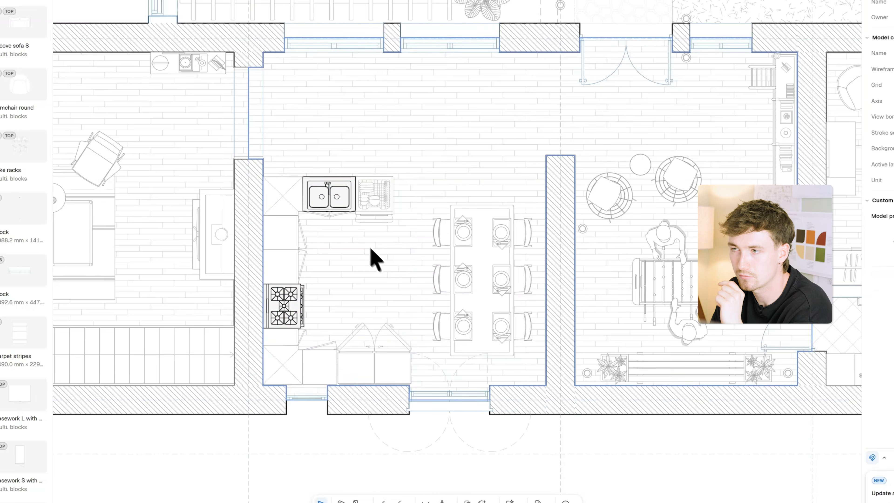
- Draw a 100 mm thick wall about 2248 mm long behind the sink run, starting from the axis 2 wall
middle_drag(385, 252, 424, 282)
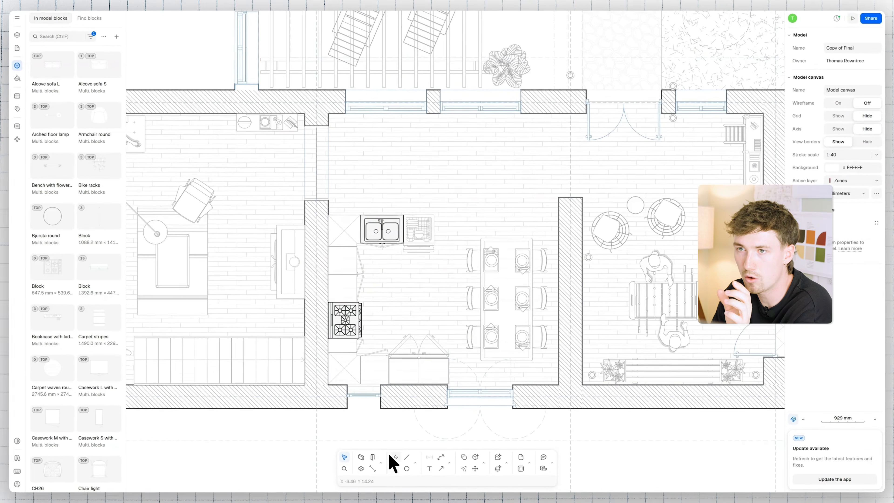
click(362, 458)
scroll(356, 192, up, 3)
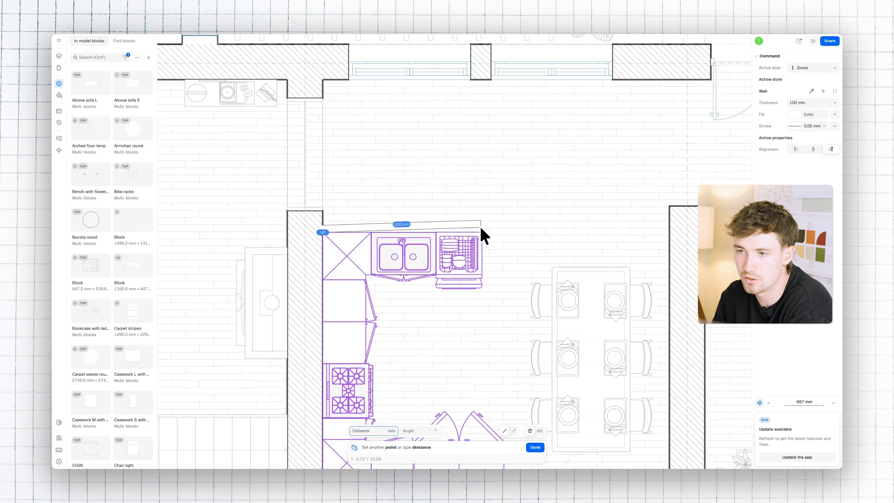
key(Return)
middle_drag(405, 179, 425, 129)
middle_drag(453, 158, 431, 159)
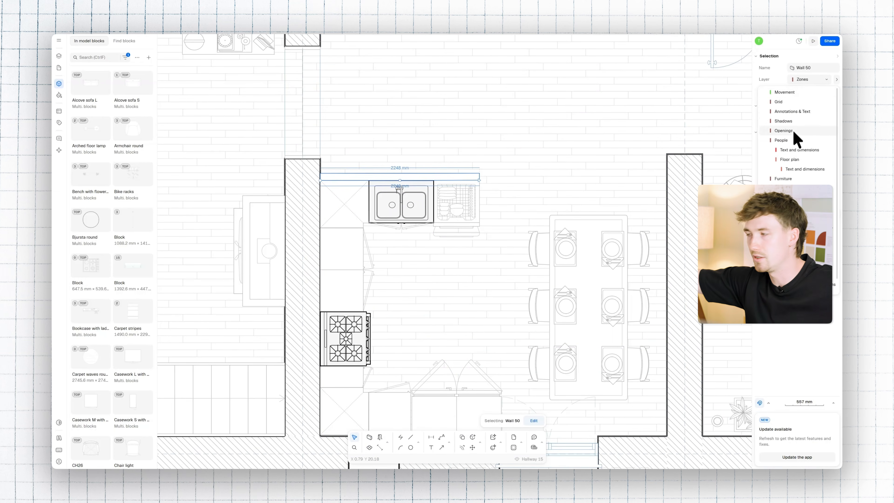
- Assign the new kitchen wall to the internal partition layer and copy its style from the bathroom partition near axis 4
click(794, 179)
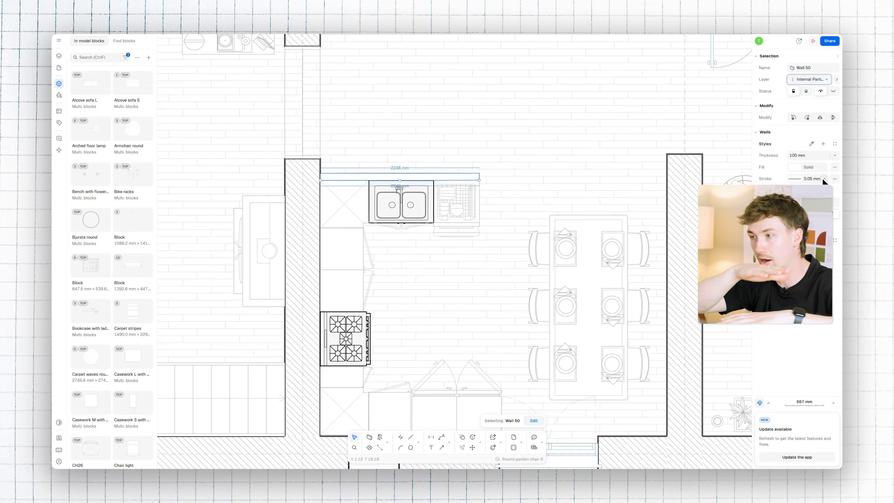
scroll(483, 169, down, 5)
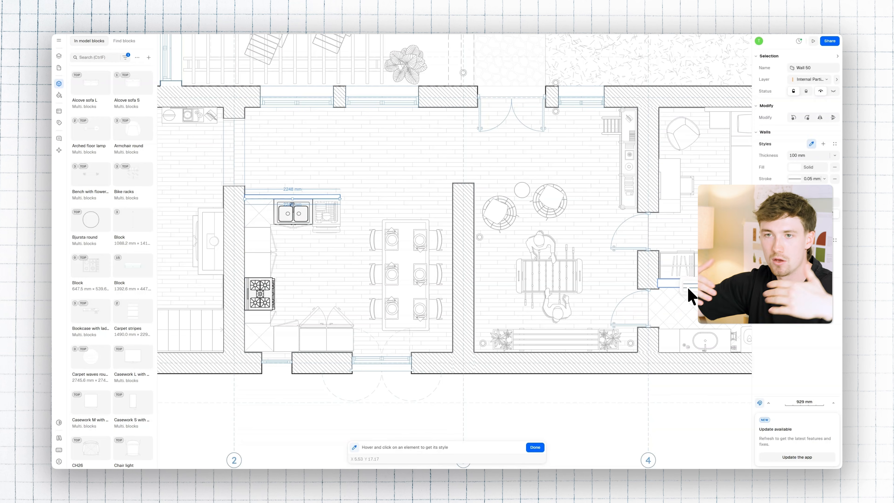
click(675, 285)
click(373, 142)
middle_drag(374, 141, 446, 130)
scroll(393, 169, down, 3)
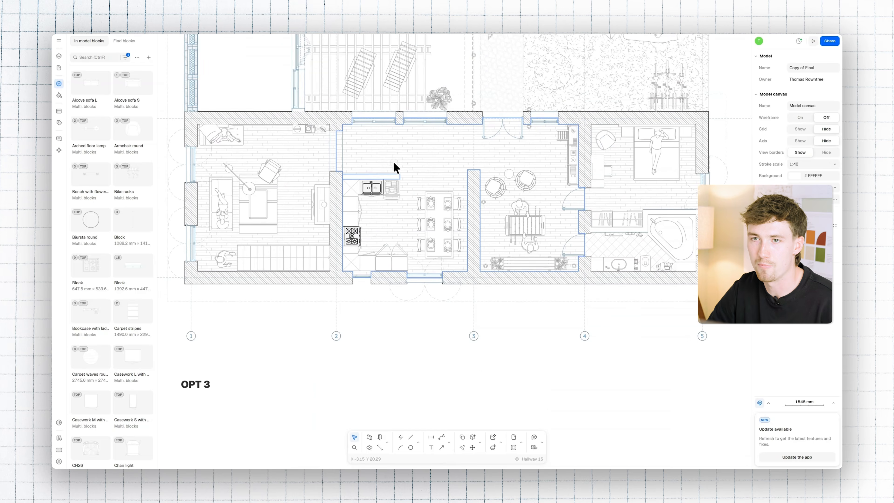
- Shift the dining table set slightly away from the axis A exterior wall
scroll(421, 228, up, 3)
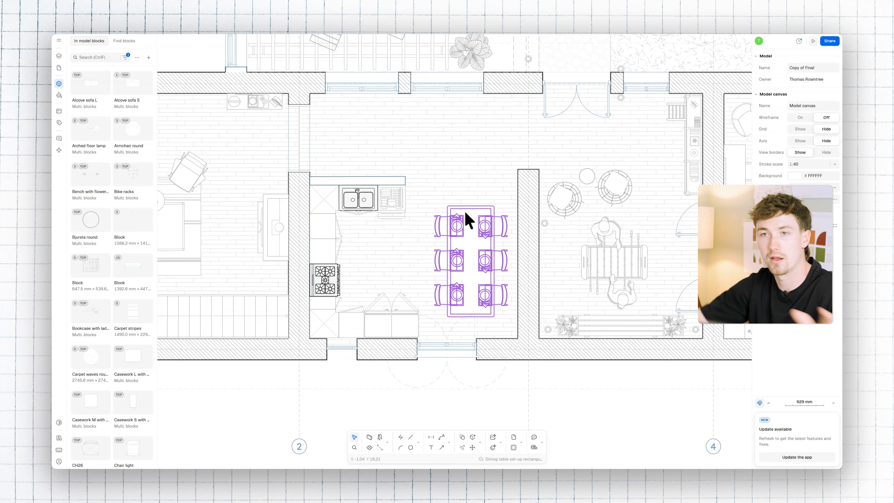
click(492, 245)
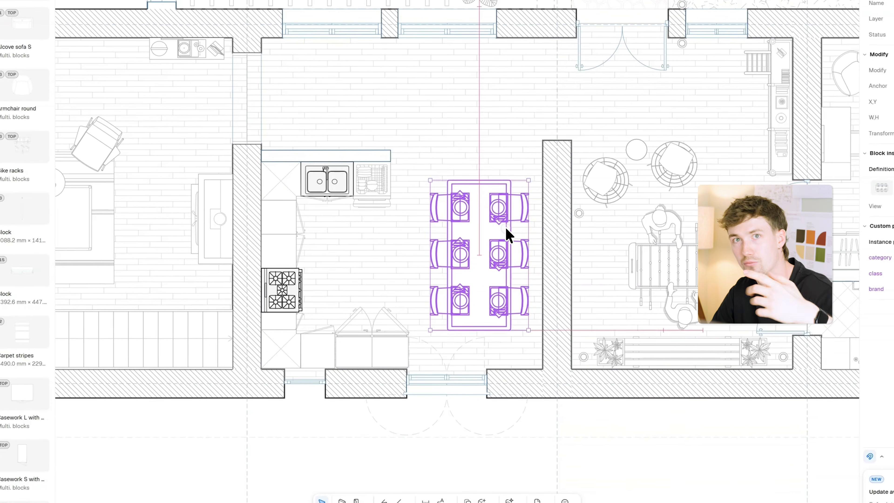
click(436, 118)
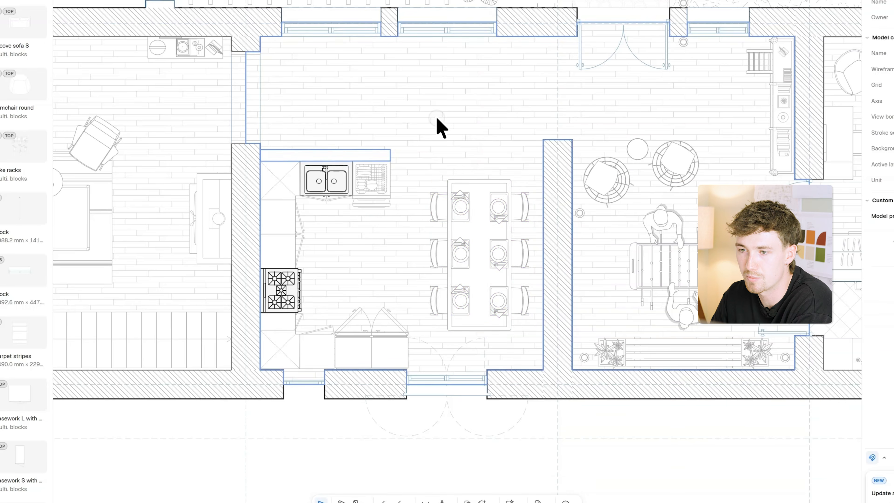
- Copy the double bed and sliding-door wardrobe from the neighbouring plan's bedroom into option 3's extension room between axes B and C
scroll(436, 118, down, 5)
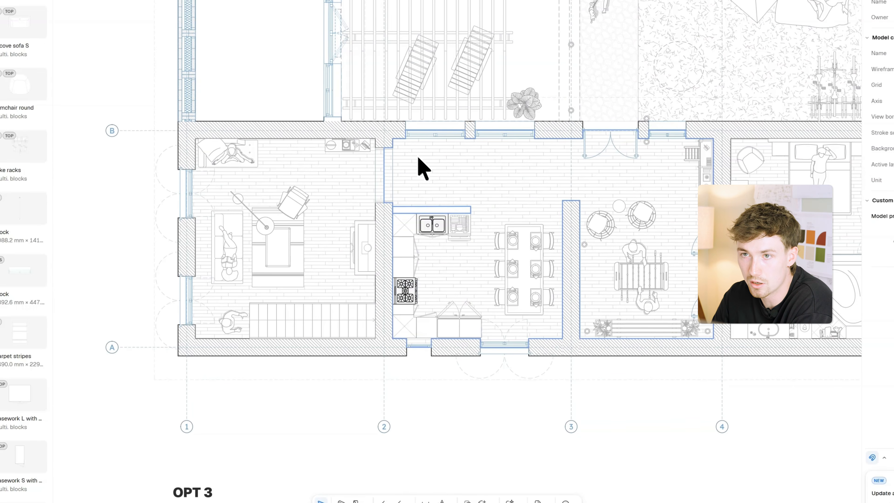
middle_drag(390, 98, 480, 230)
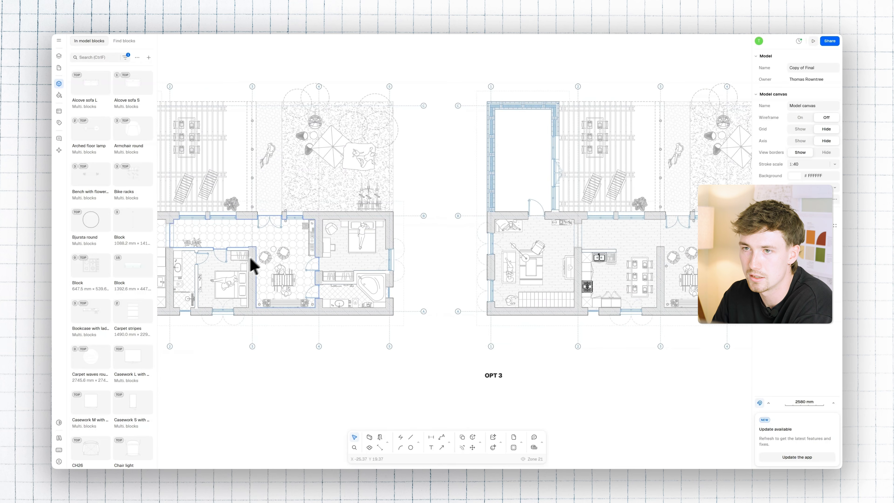
alt+drag(244, 275, 531, 135)
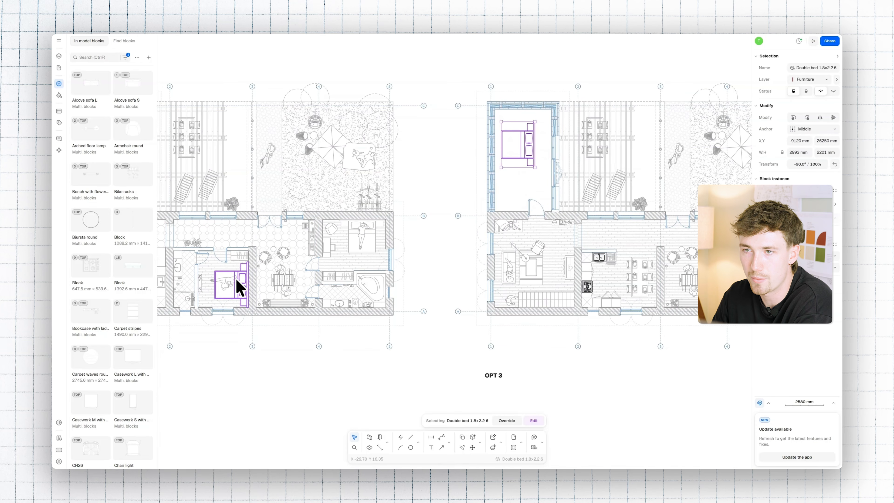
alt+drag(238, 257, 514, 184)
- Rotate the double bed 180° and place its headboard against the axis 1 wall of the extension, near the axis C corner
middle_drag(553, 191, 425, 211)
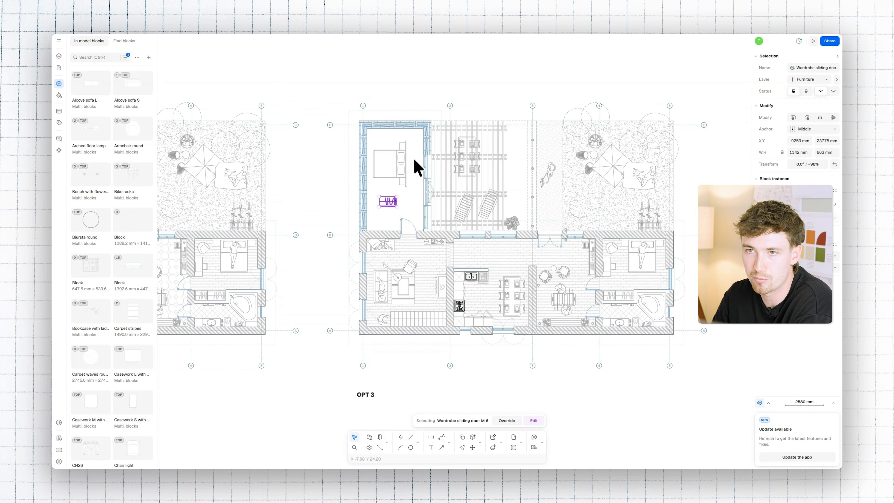
scroll(403, 148, up, 5)
click(408, 178)
drag(425, 160, 296, 251)
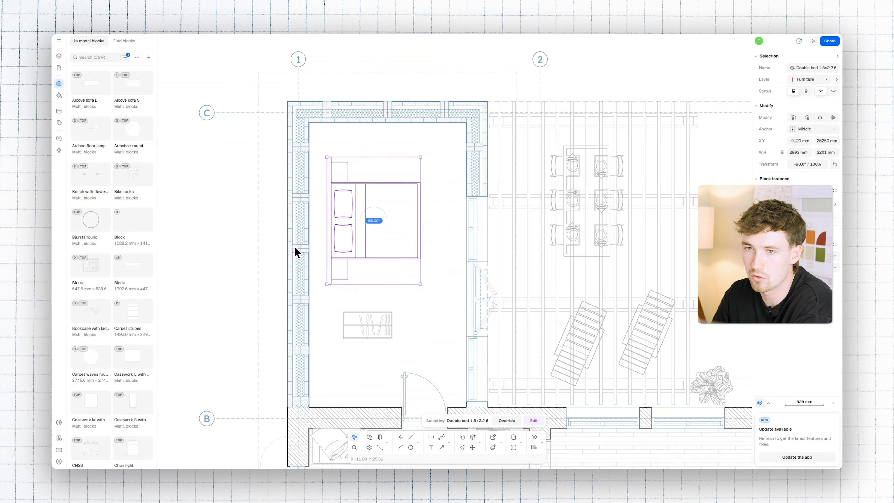
drag(343, 209, 330, 192)
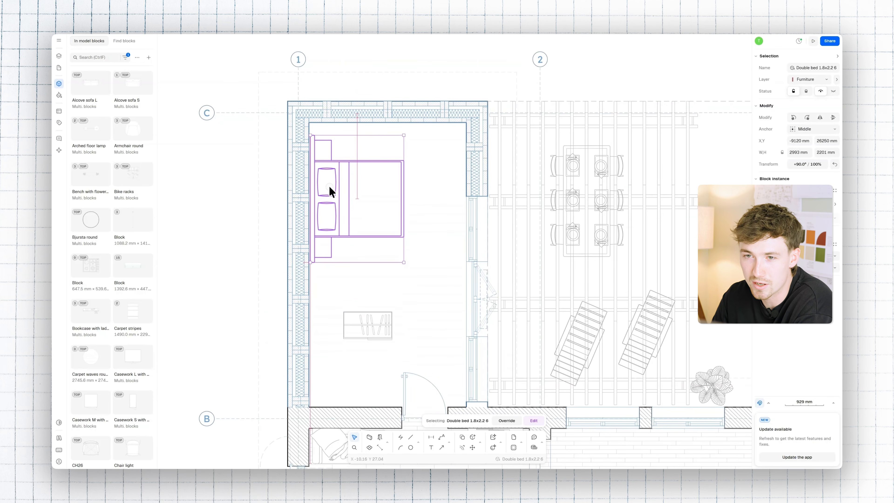
- Remove the sliding-door wardrobe from the extension room and shift the room's entrance door slightly towards the terrace-side wall
click(437, 211)
scroll(436, 211, down, 4)
middle_drag(436, 217, 433, 204)
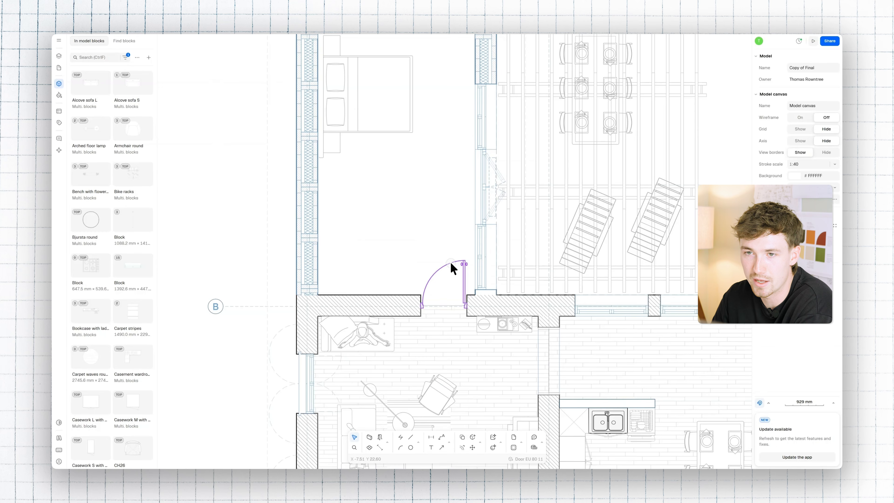
click(455, 262)
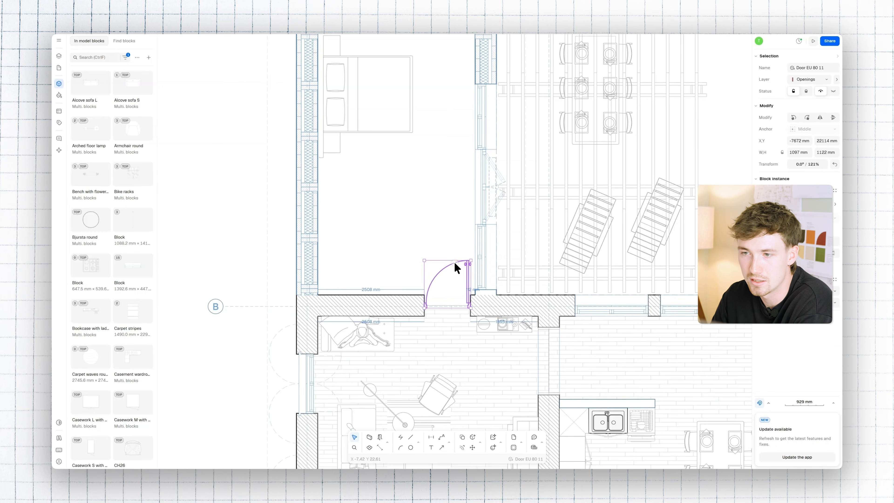
click(404, 216)
- Copy the washbasin unit, toilet and shower fittings from the neighbouring plan's small bathroom to the extension's axis 1 wall, above axis B
scroll(410, 247, down, 3)
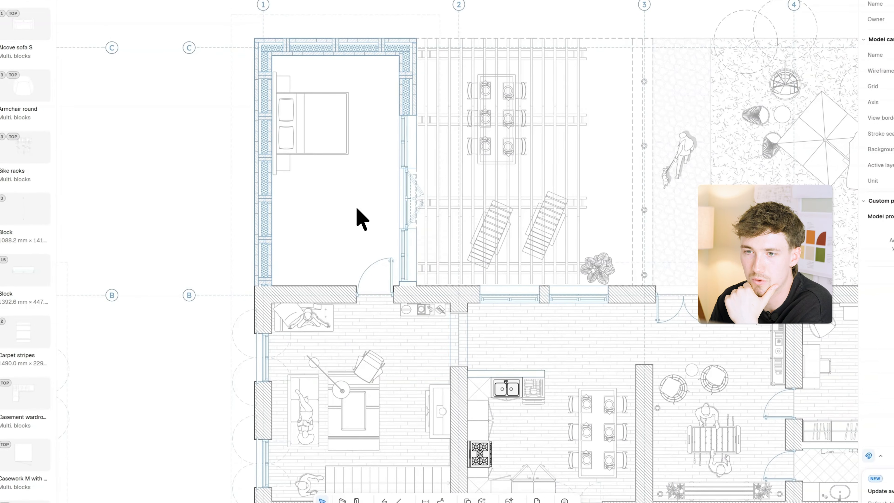
middle_drag(253, 268, 592, 192)
middle_drag(265, 275, 563, 254)
middle_drag(225, 332, 234, 314)
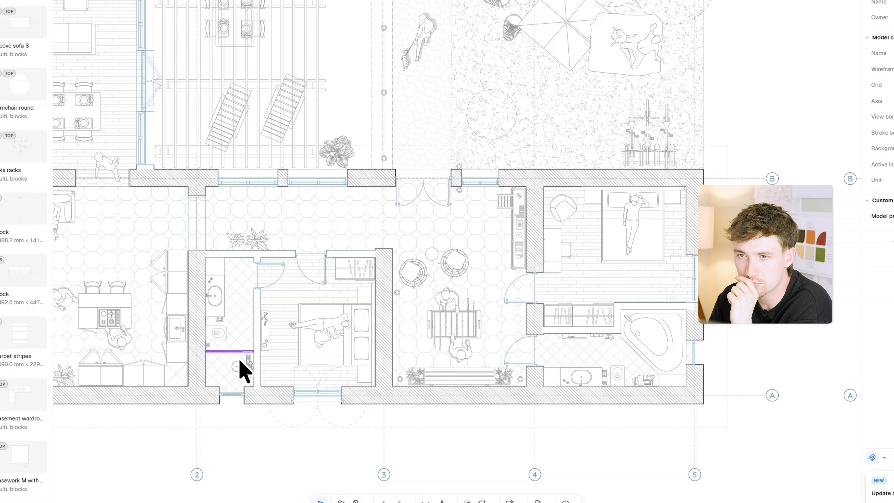
scroll(209, 339, up, 3)
click(226, 253)
shift+click(225, 316)
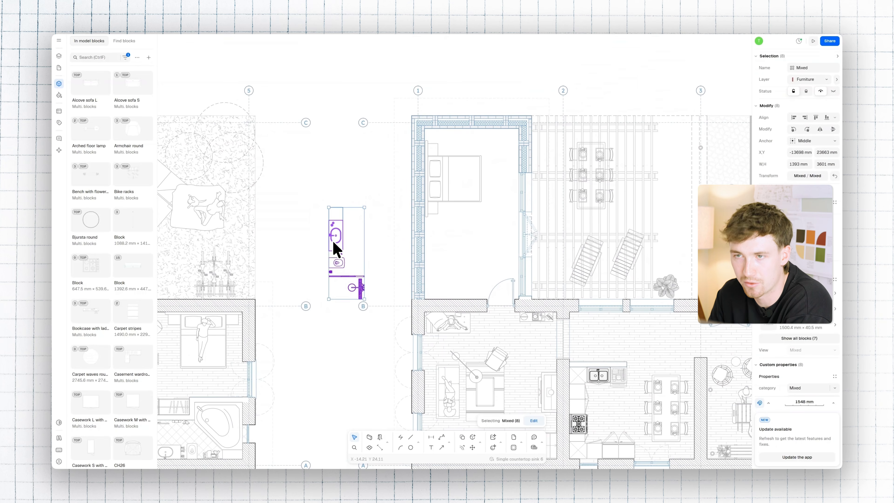
drag(336, 248, 434, 243)
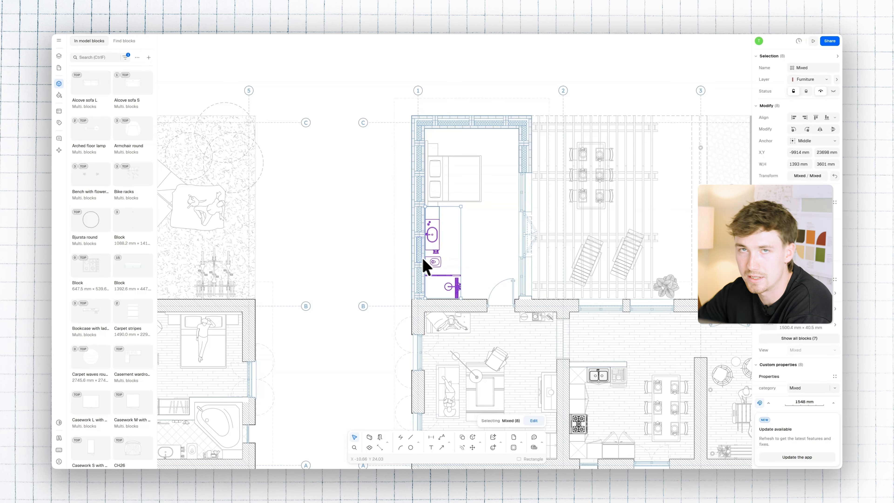
- Move the double bed outside the extension and rearrange the bathroom fittings so the toilet sits above the washbasin unit
scroll(384, 180, right, 3)
drag(366, 157, 280, 71)
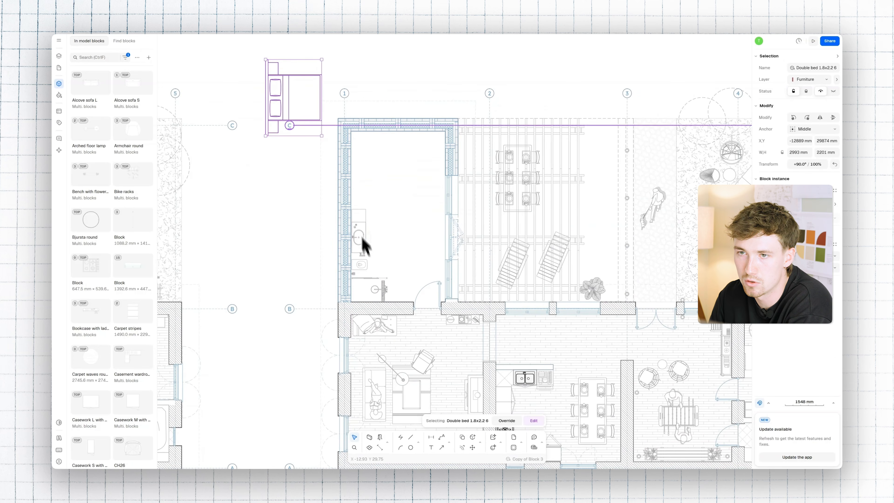
scroll(373, 243, up, 3)
click(410, 218)
scroll(395, 227, up, 3)
middle_drag(396, 232, 432, 302)
scroll(453, 324, down, 3)
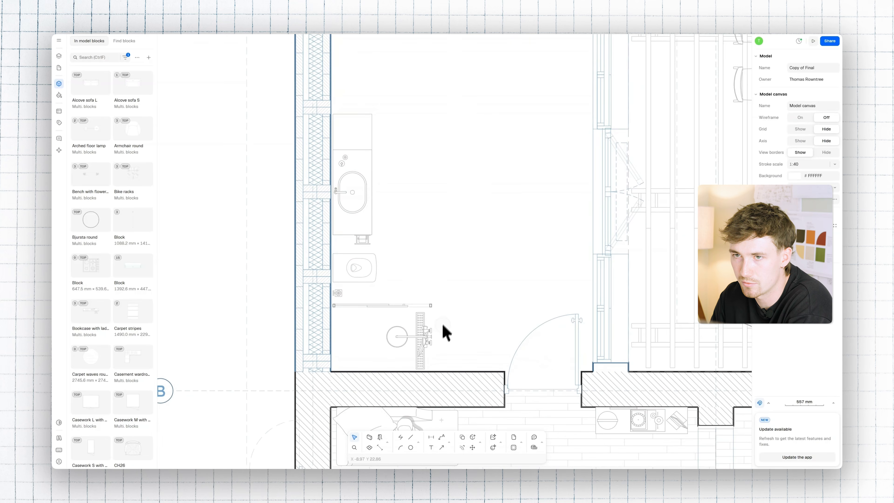
drag(365, 264, 366, 190)
shift+click(371, 139)
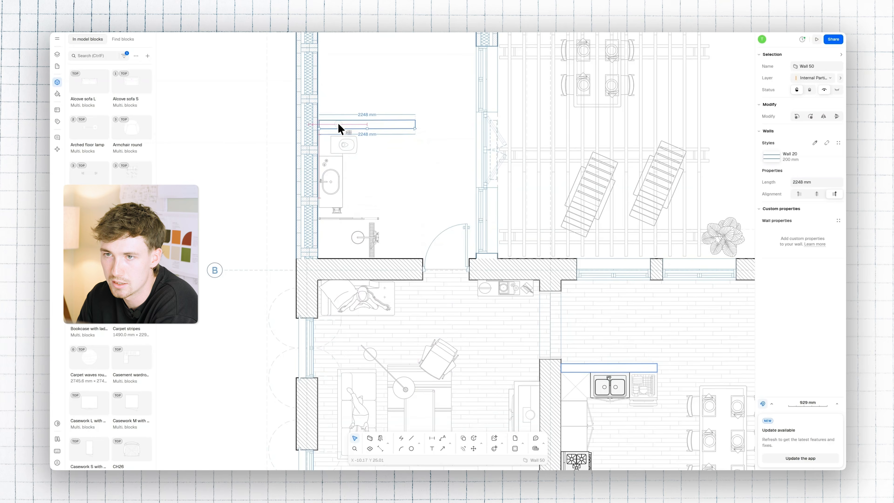
- Enclose the bathroom fittings with copies of the kitchen partition, one wall above the toilet and one perpendicular wall beside the fittings
drag(338, 123, 335, 124)
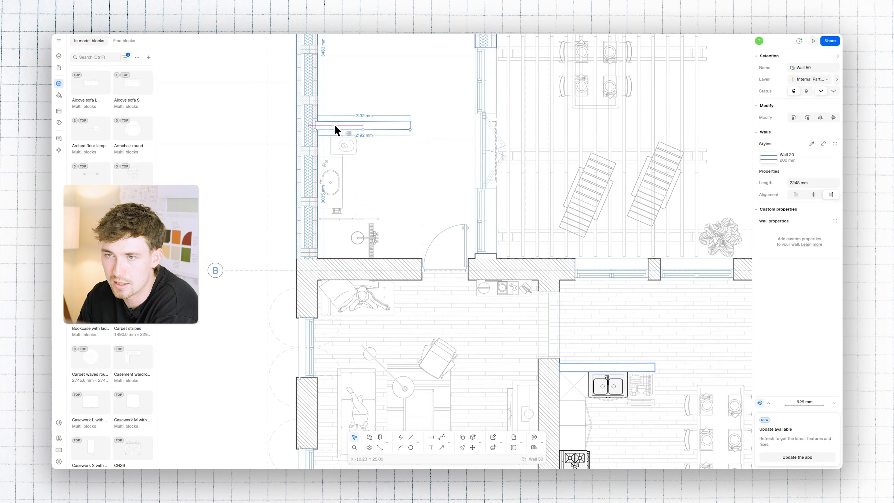
drag(365, 257, 368, 232)
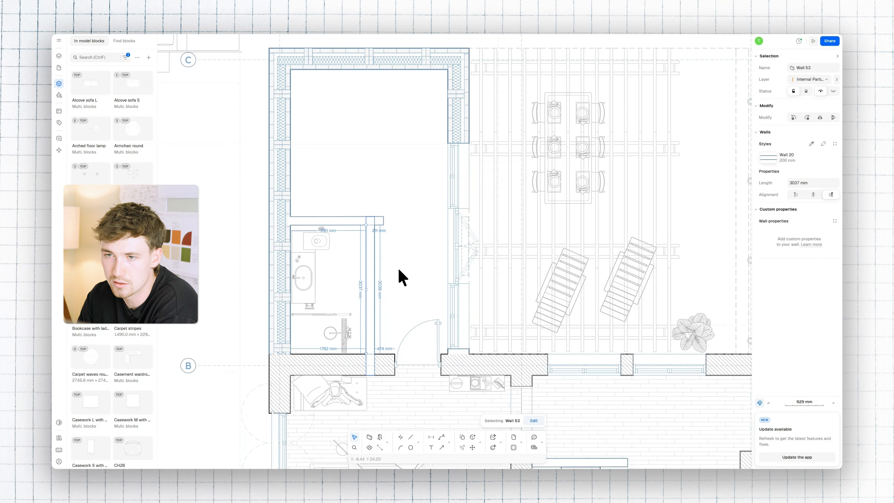
click(386, 312)
- Adjust the ends of the two bathroom partitions so they meet in a clean corner
drag(453, 166, 439, 165)
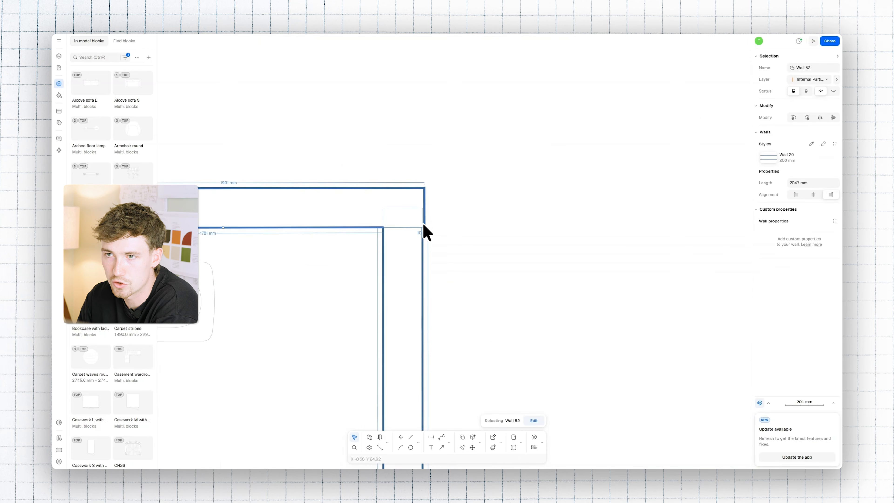
key(shift+t)
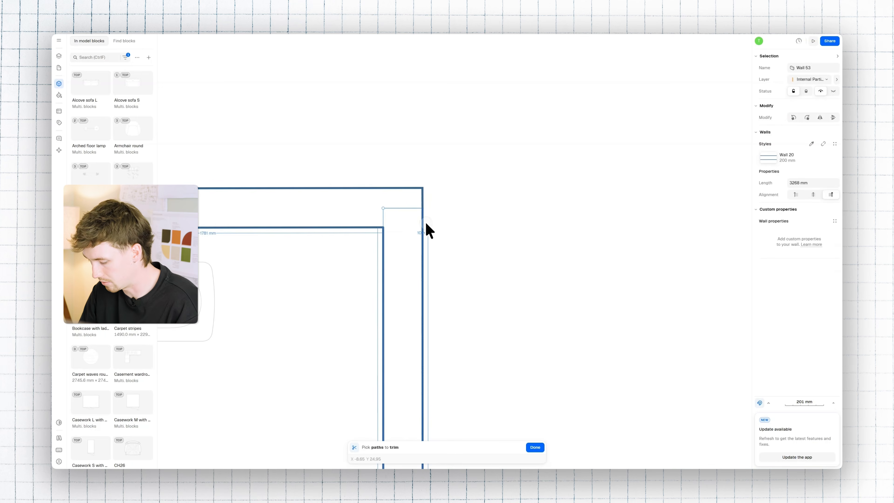
key(Escape)
middle_drag(458, 248, 484, 146)
scroll(453, 182, down, 6)
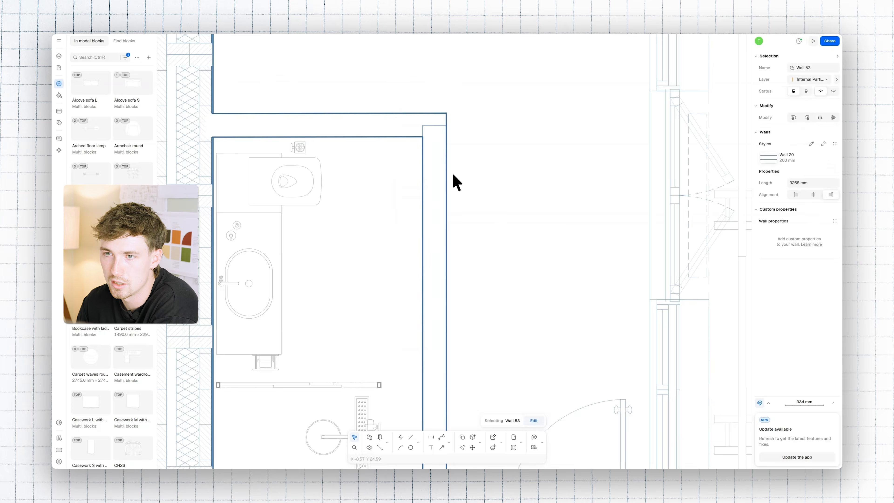
key(Escape)
middle_drag(470, 182, 459, 167)
click(483, 219)
scroll(434, 256, up, 5)
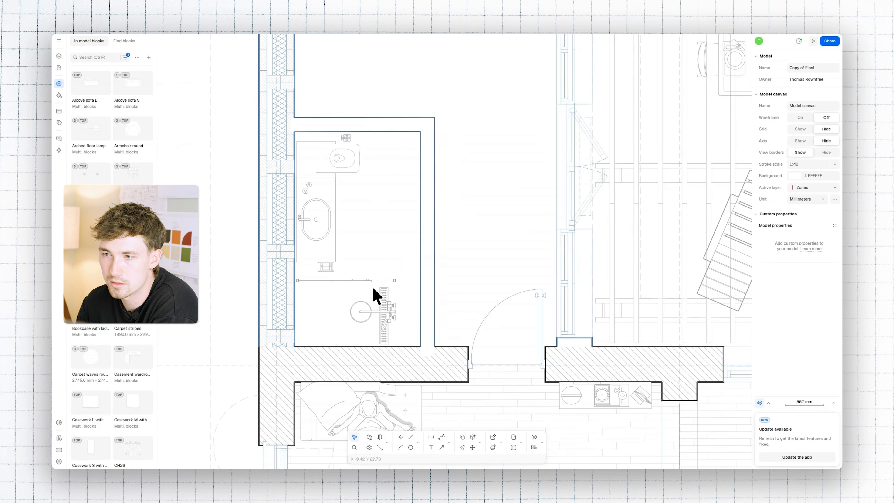
- Stretch the shower screen to the bathroom partition, then move the shower to the axis 1 wall and flip it horizontally
click(387, 275)
drag(431, 274, 454, 274)
drag(426, 333, 265, 325)
key(shift+h)
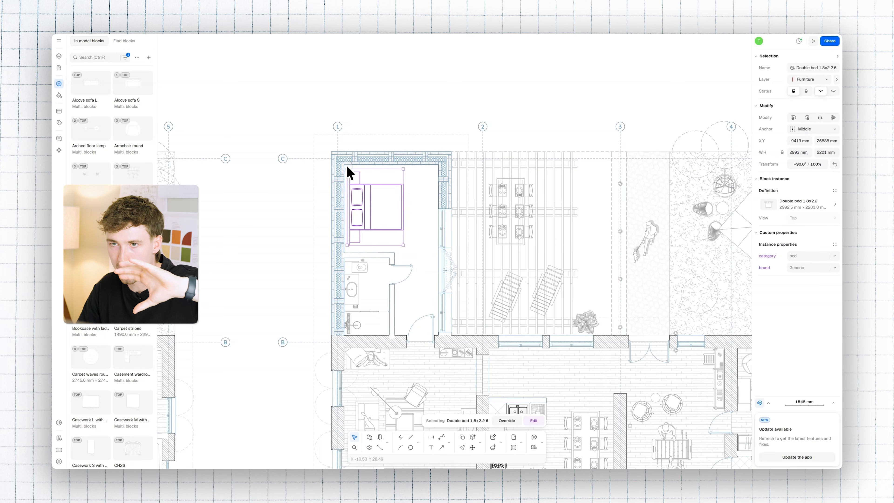
- Set the bed's headboard against the axis C wall and copy the 1200 mm sliding-door wardrobe from the axis 4–5 bedroom to the bathroom partition
drag(346, 165, 412, 175)
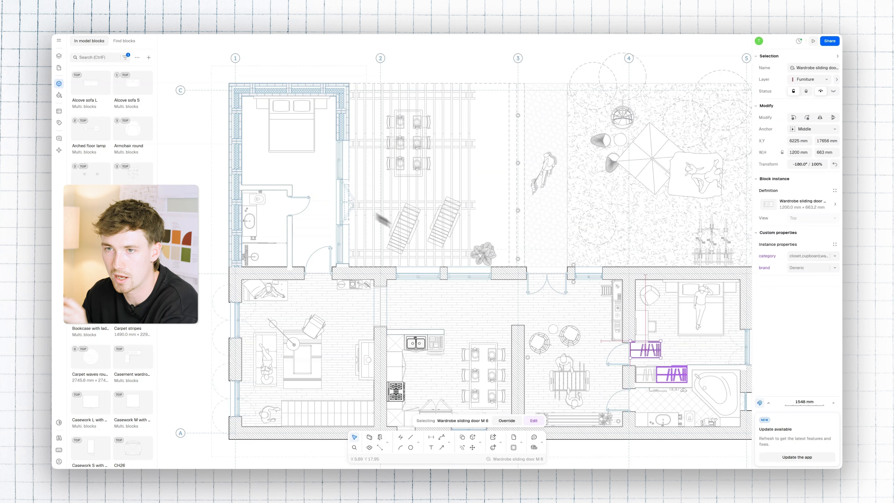
drag(645, 365, 249, 186)
scroll(248, 186, up, 5)
drag(299, 167, 293, 165)
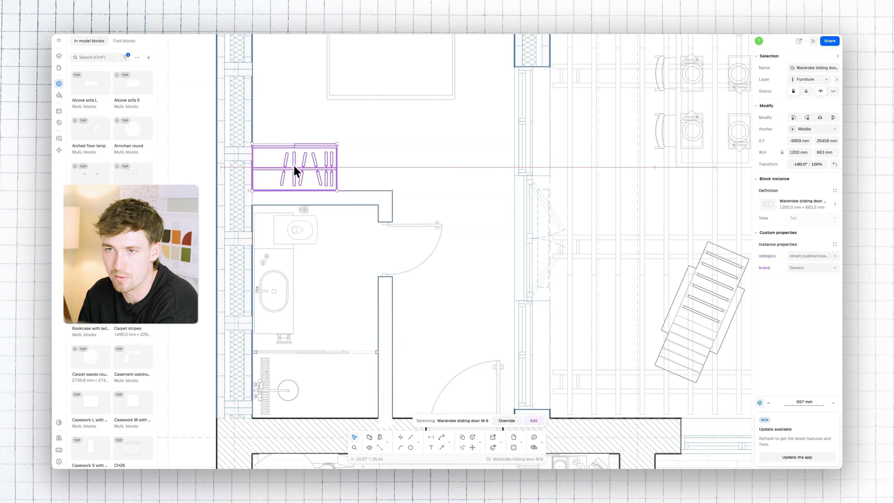
- Copy the small 800 mm sliding-door wardrobe from the axis 4–5 bedroom and place it beside the medium wardrobe in the extension
scroll(314, 163, down, 5)
click(365, 176)
scroll(365, 175, down, 5)
alt+drag(565, 280, 392, 187)
scroll(343, 162, up, 5)
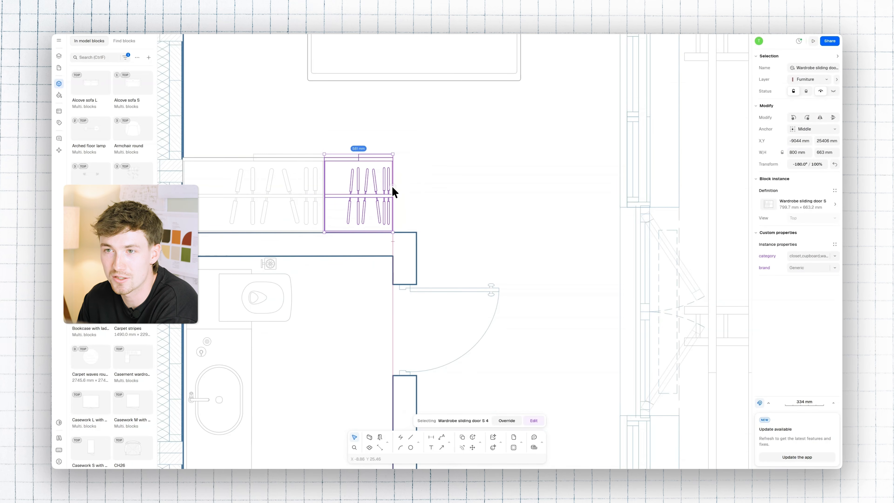
click(411, 265)
click(433, 206)
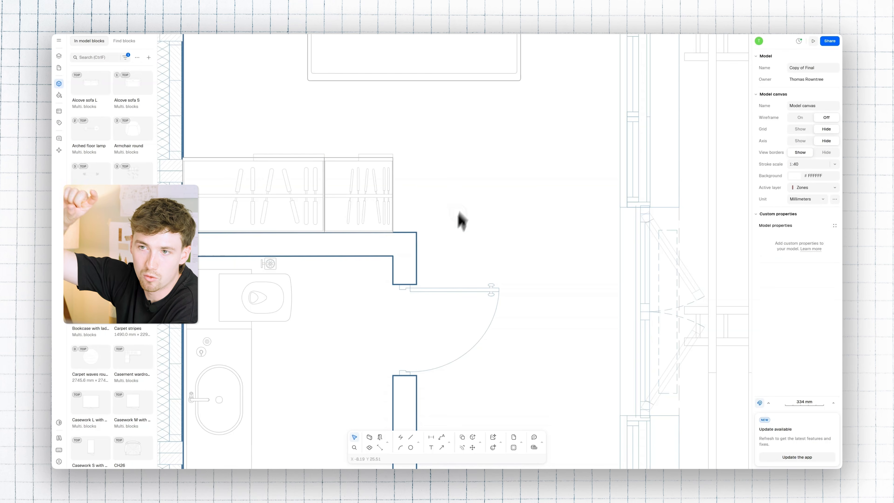
- Draw a 100 mm thick wall about 650 mm long from the bathroom partition corner to the wardrobes' front edge
click(369, 436)
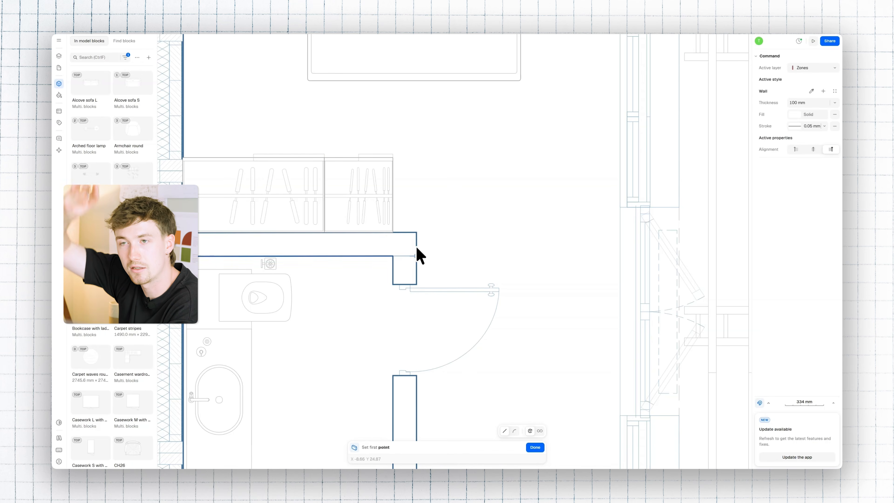
click(415, 234)
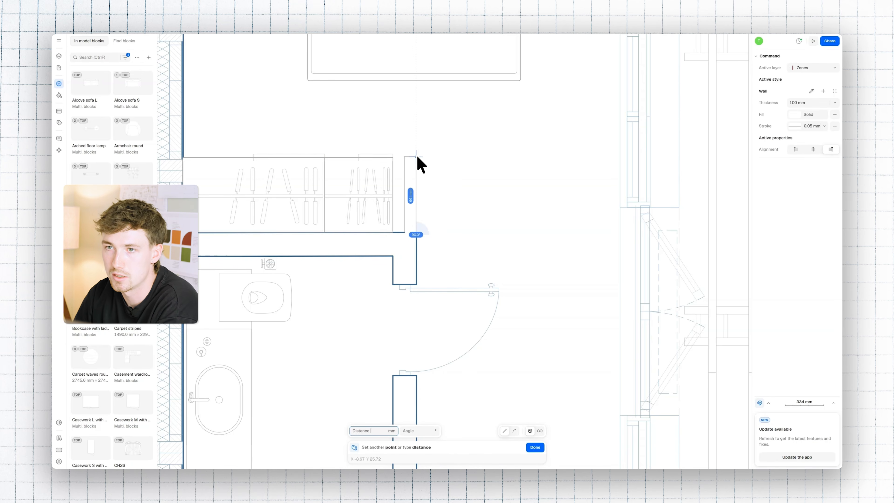
key(Return)
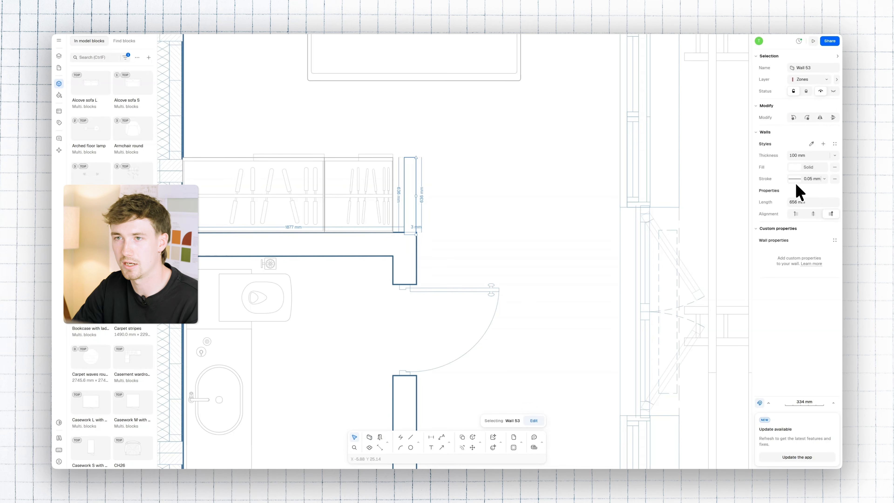
- Stretch the small wardrobe sideways to close the gap to the new short wall
click(380, 184)
drag(390, 180, 402, 183)
key(Escape)
- Compare the short wall's style and stroke options with the bathroom partition's and examine where the two walls meet
click(407, 256)
click(833, 157)
click(407, 208)
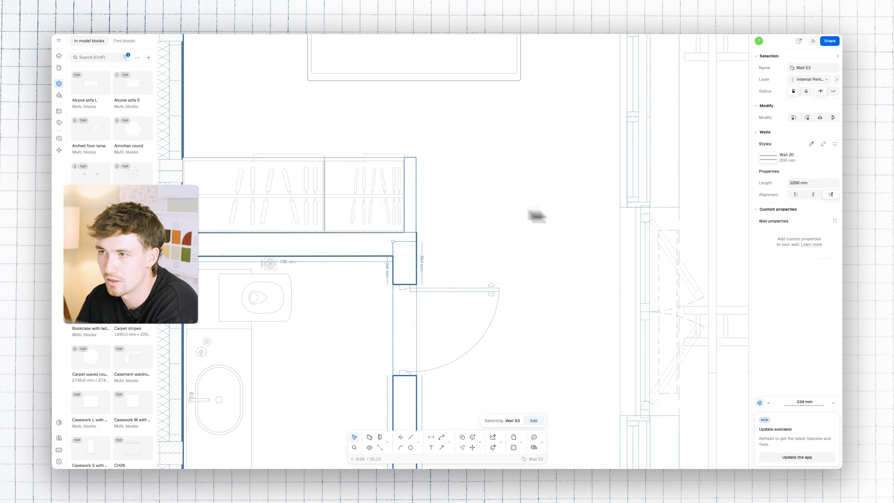
click(824, 179)
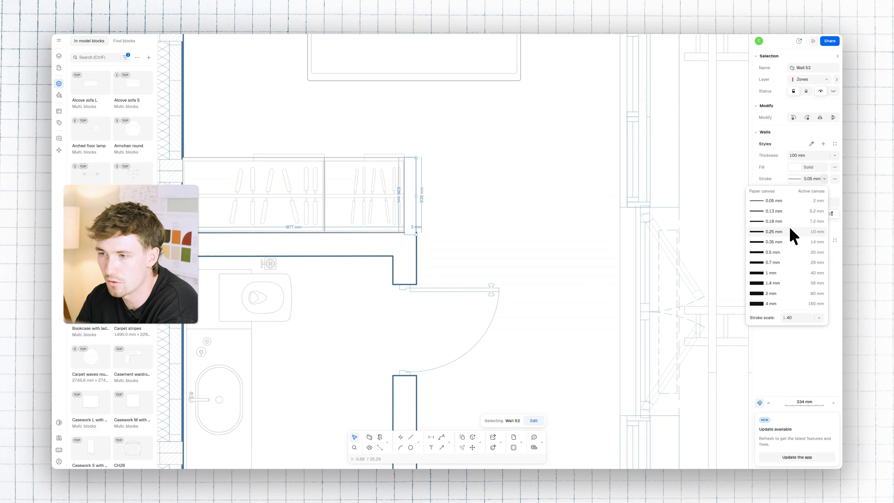
click(511, 247)
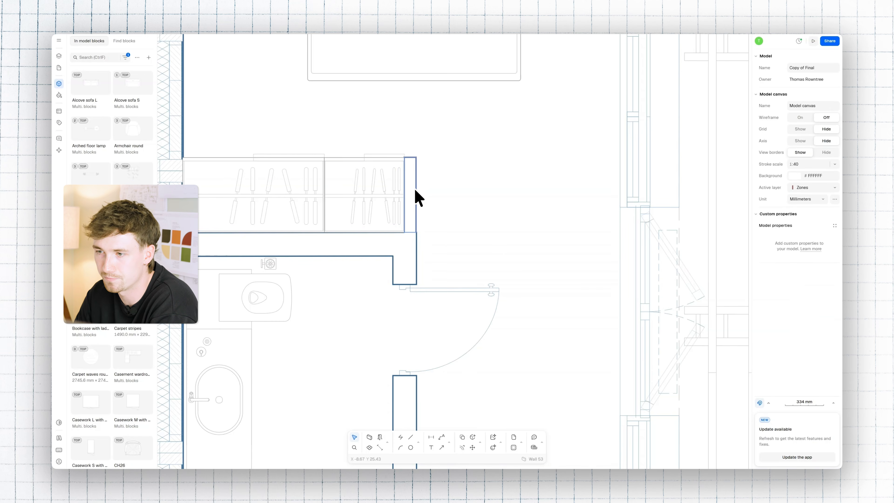
scroll(416, 191, up, 5)
click(430, 214)
double_click(431, 215)
click(417, 235)
- Create floor zones in the new bathroom and extension bedroom, reusing the hatches of the existing bathroom and bedroom between axes 4 and 5
scroll(419, 236, down, 8)
scroll(434, 206, down, 2)
middle_drag(440, 207, 408, 213)
scroll(412, 239, down, 6)
click(424, 234)
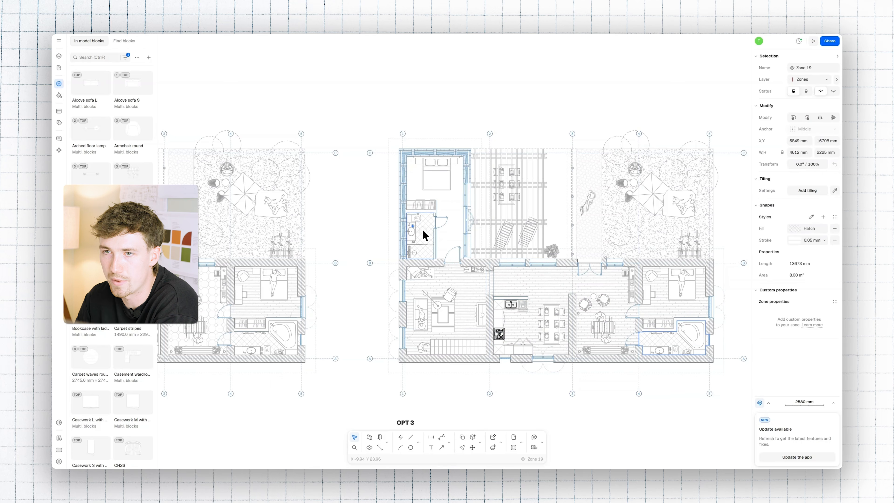
click(456, 221)
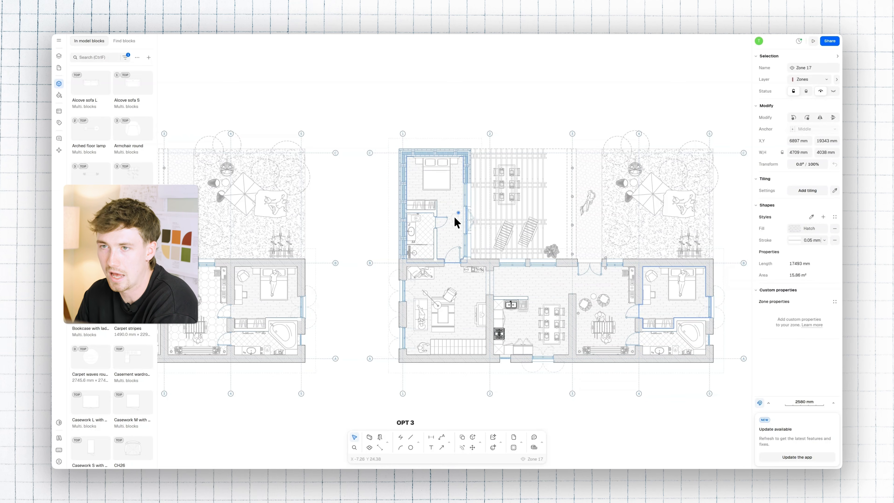
click(394, 183)
- Annotate option 3's extension freehand with arrows through the glazed wall towards the terrace, a cross near the bathroom door and a line along the end wall
scroll(452, 192, up, 3)
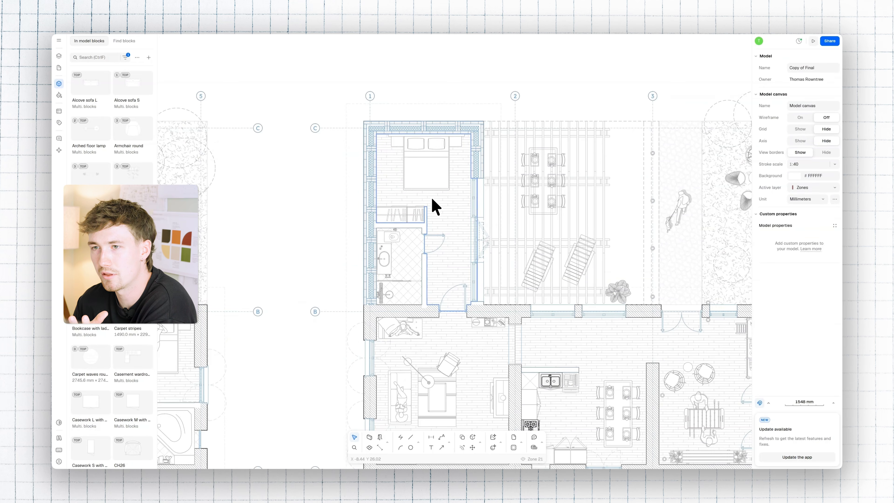
middle_drag(461, 212, 445, 217)
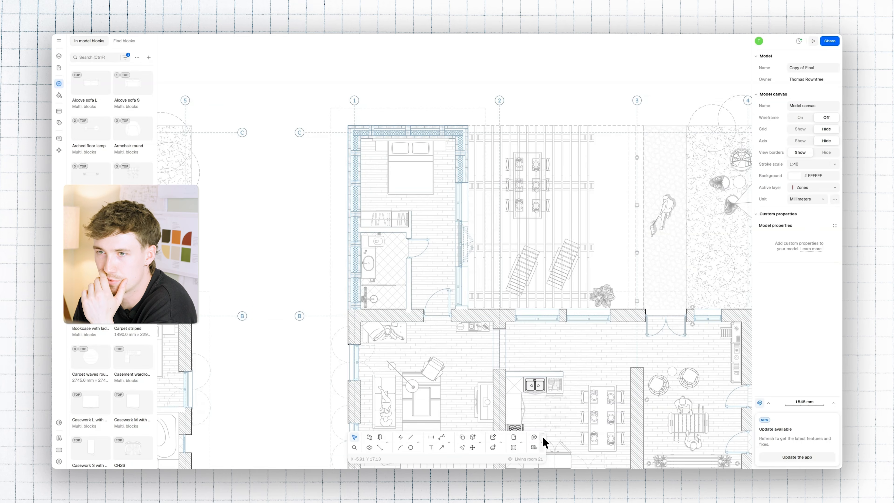
click(542, 437)
click(557, 406)
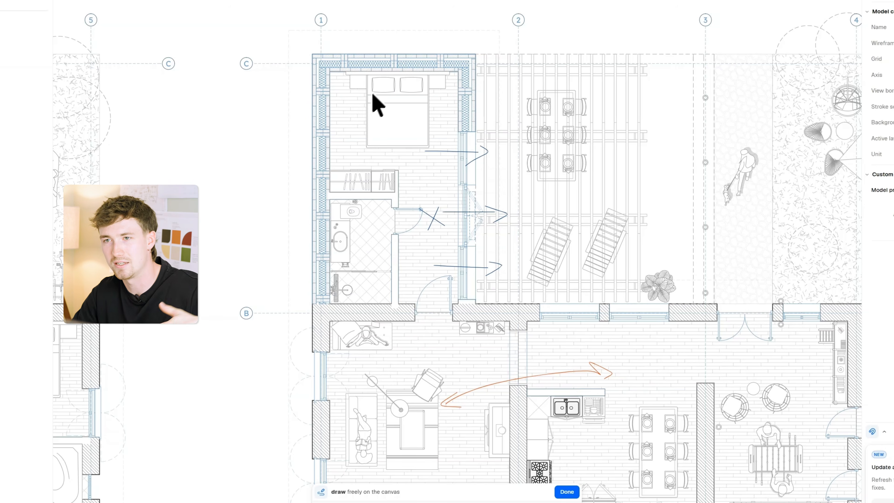
drag(288, 61, 447, 78)
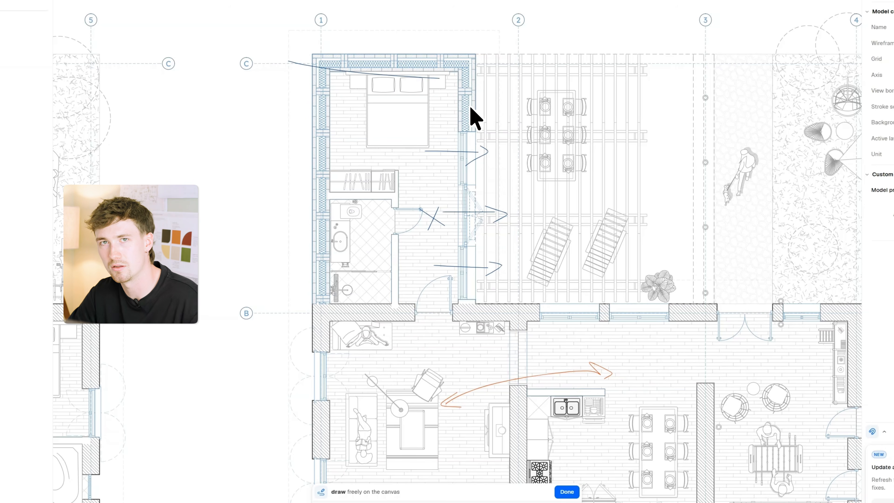
click(567, 491)
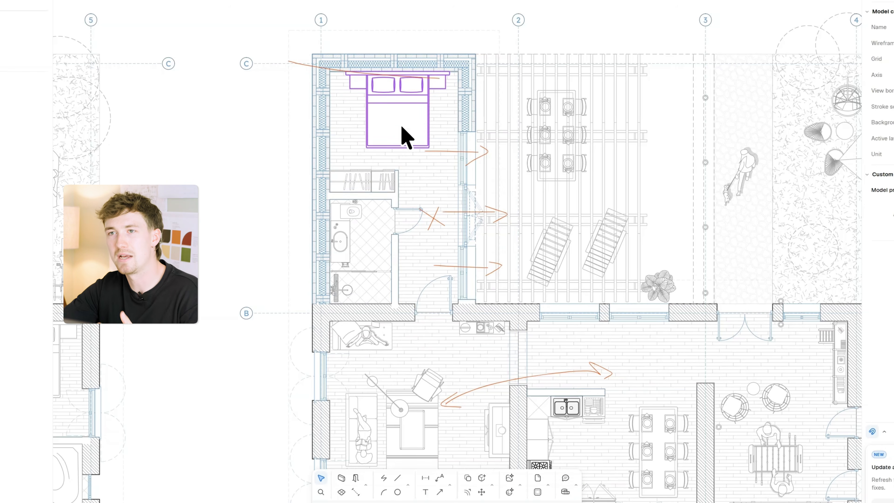
- Outline the extension with a second freehand annotation, adding an arrow and a handwritten note beside it, and hide the comments
mouse_move(471, 287)
mouse_down()
mouse_move(349, 329)
mouse_move(315, 88)
mouse_move(292, 320)
mouse_up()
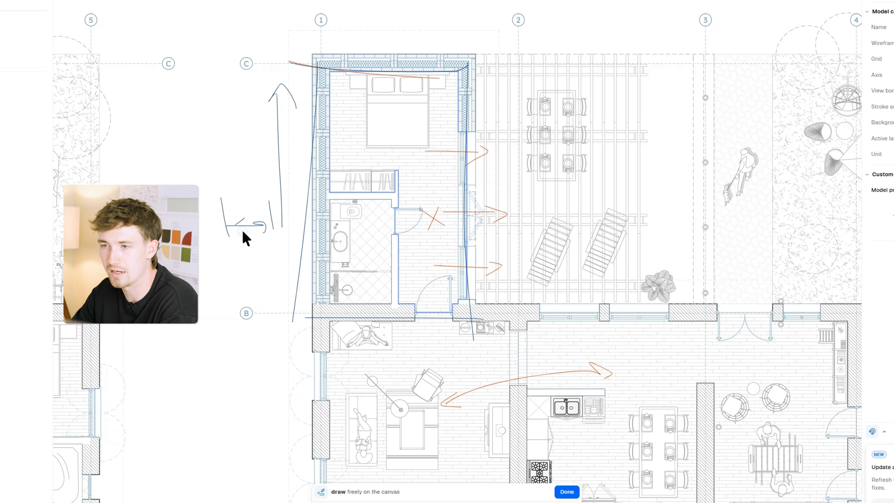
click(571, 492)
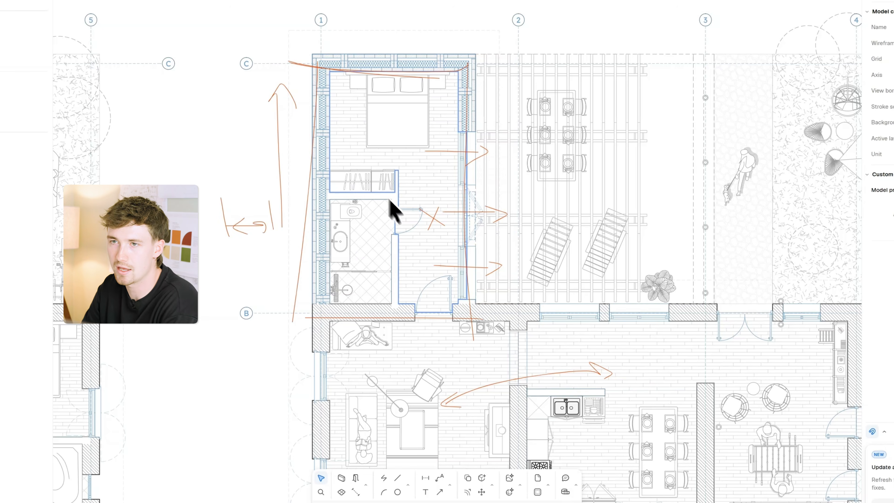
ctrl+scroll(393, 210, down, 5)
scroll(397, 141, down, 2)
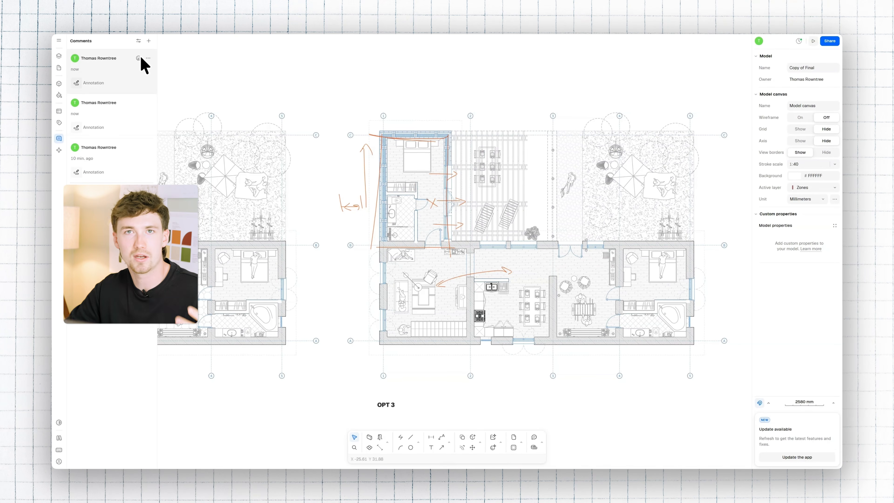
click(59, 141)
scroll(421, 219, down, 6)
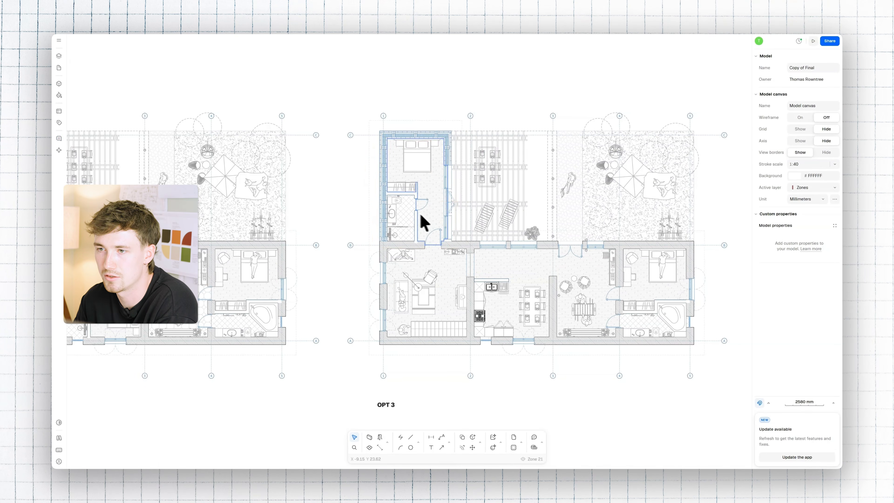
- Switch to the paper canvas and examine the OPT 1 sheet, its plan view and its title block
scroll(479, 234, up, 3)
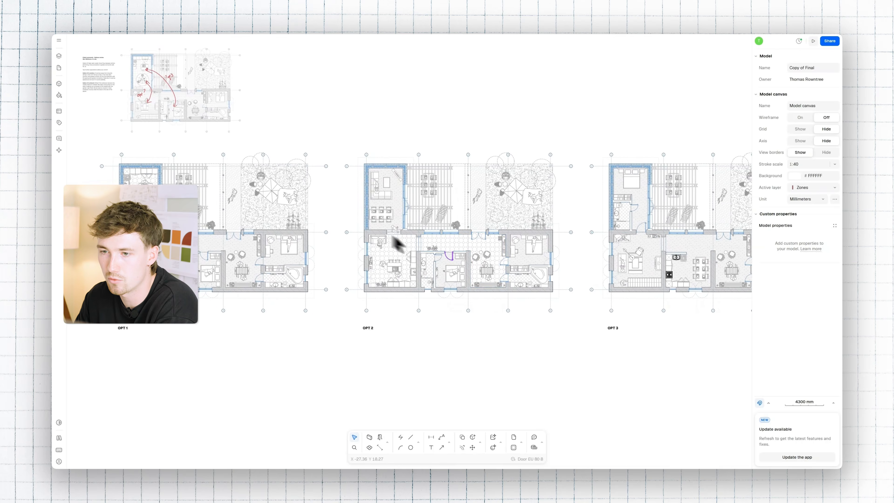
click(59, 58)
click(160, 99)
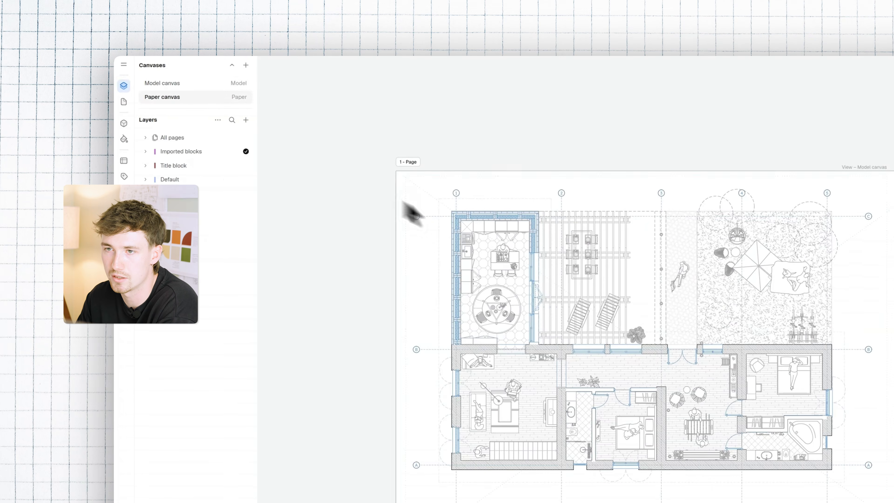
scroll(555, 248, down, 8)
scroll(419, 250, up, 8)
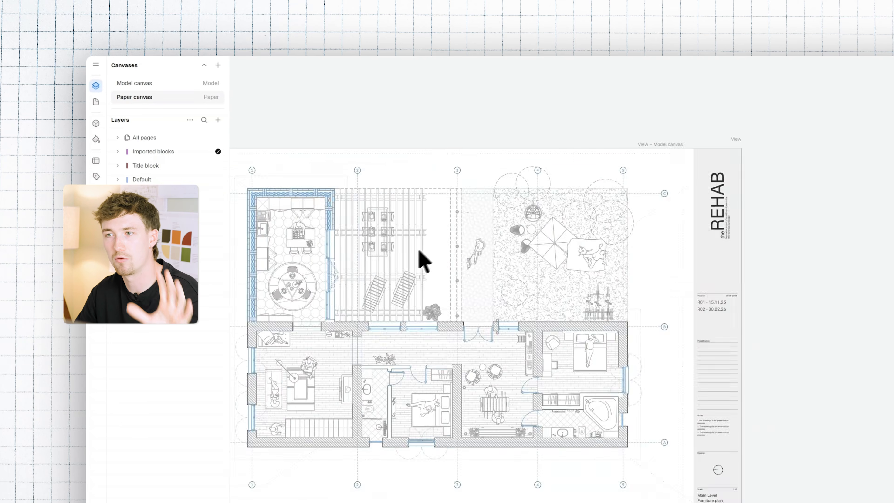
scroll(418, 250, up, 6)
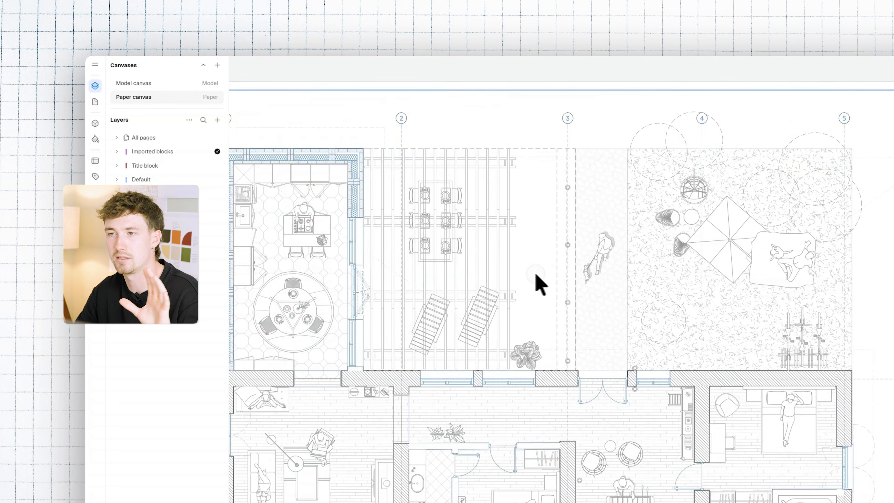
scroll(535, 273, down, 6)
scroll(630, 316, up, 8)
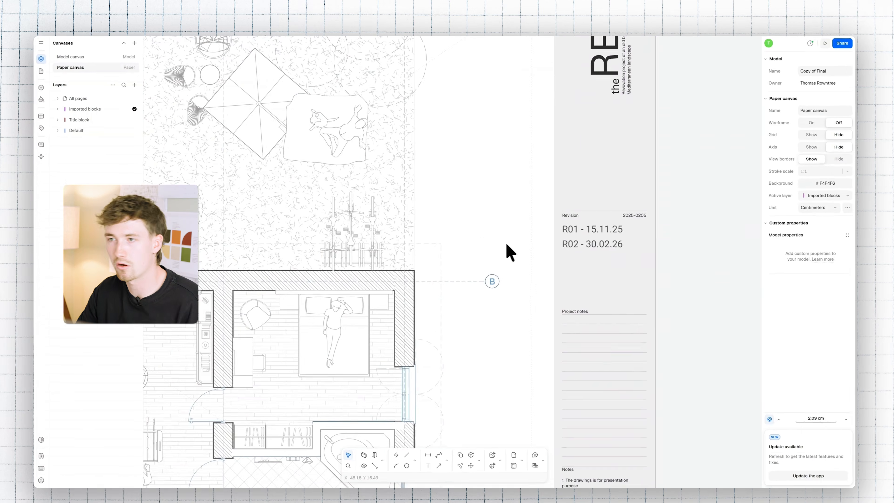
scroll(506, 306, down, 8)
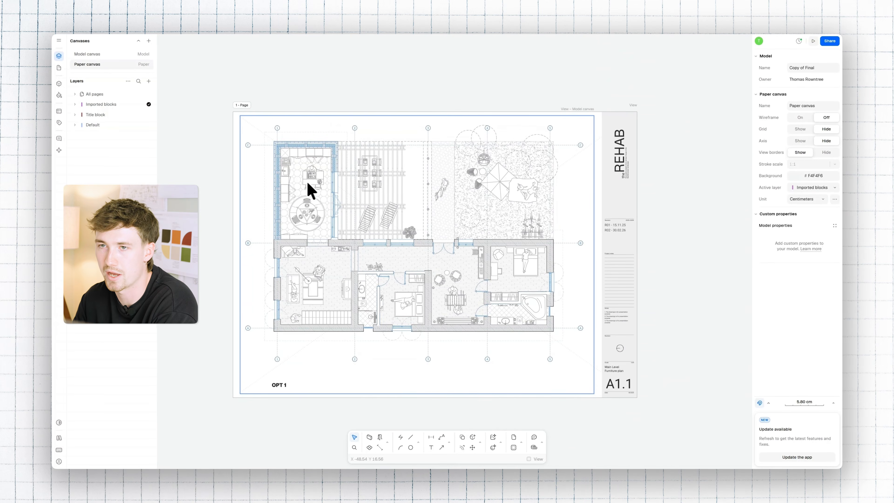
- Add a new page in A2 format and align it beside the existing OPT 1 sheet
scroll(283, 196, down, 4)
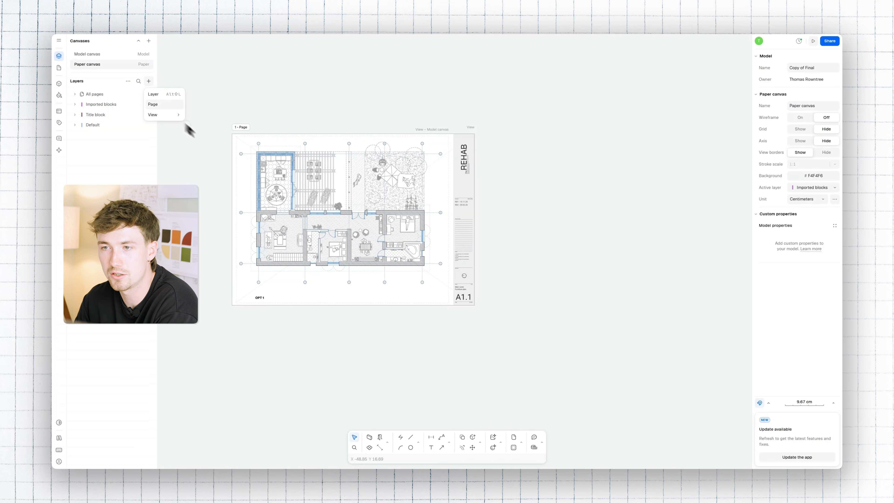
click(152, 104)
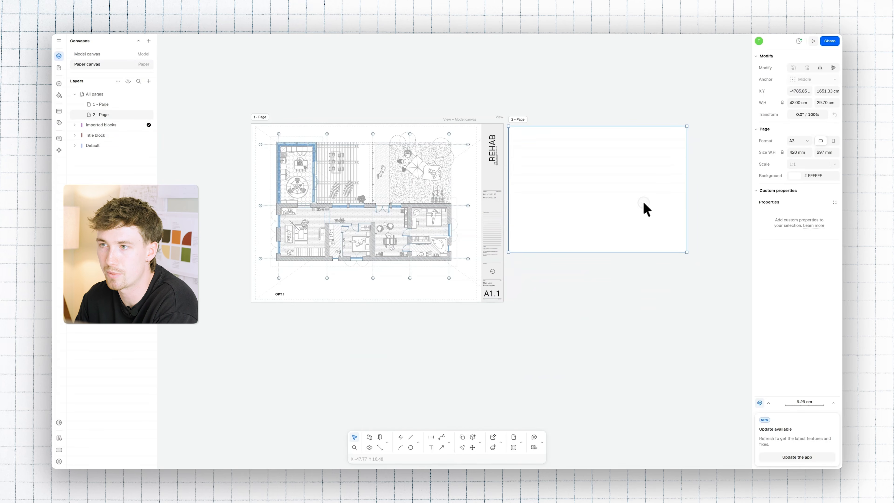
click(799, 141)
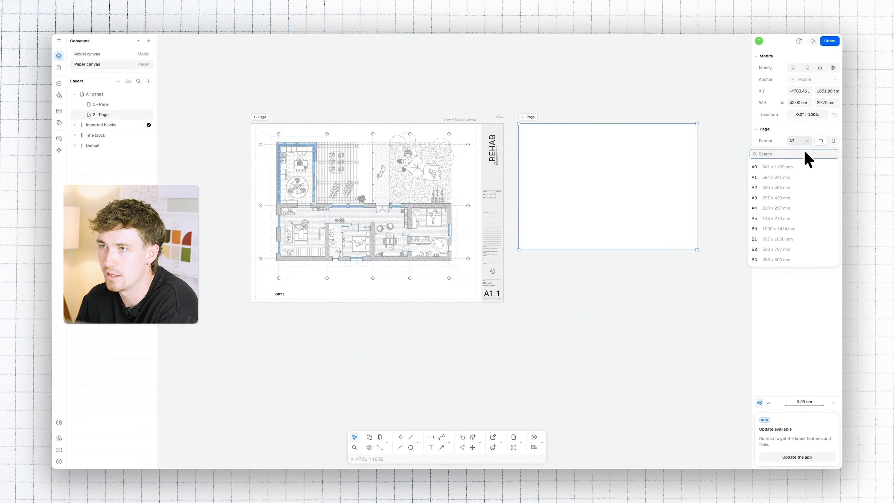
click(772, 187)
drag(614, 193, 631, 214)
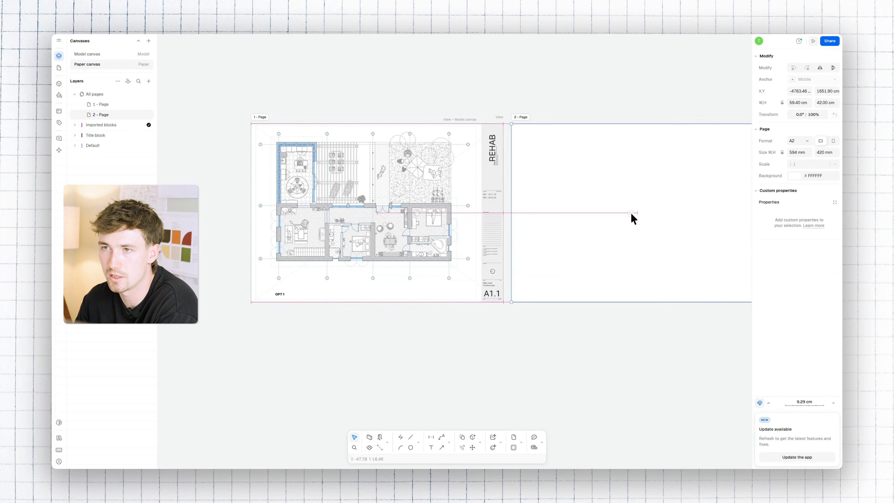
click(559, 99)
- Delete the new blank A2 page
scroll(625, 177, down, 3)
middle_drag(626, 177, 499, 197)
click(544, 170)
key(Delete)
- Duplicate the complete OPT 1 sheet, with its plan view and title block, twice to make a row of three pages
drag(549, 129, 293, 290)
alt+drag(354, 217, 509, 214)
alt+drag(508, 213, 665, 209)
click(627, 161)
middle_drag(627, 161, 475, 182)
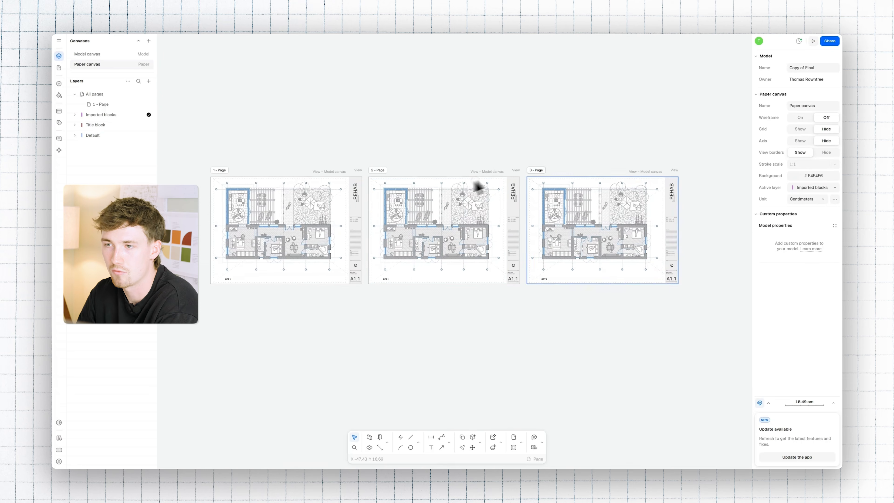
- Shift the model content in page 2's view so that the sheet shows the OPT 2 plan
scroll(414, 218, up, 3)
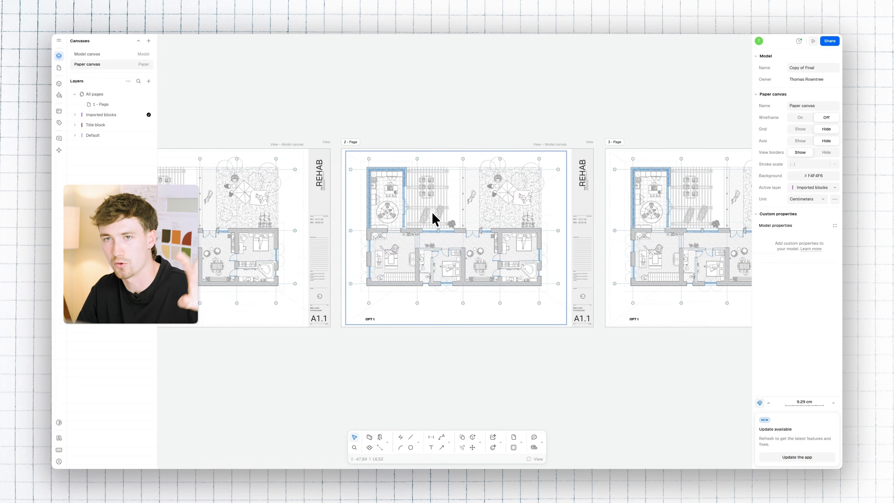
double_click(435, 219)
mouse_move(484, 207)
mouse_down()
mouse_move(326, 204)
mouse_move(472, 205)
mouse_up()
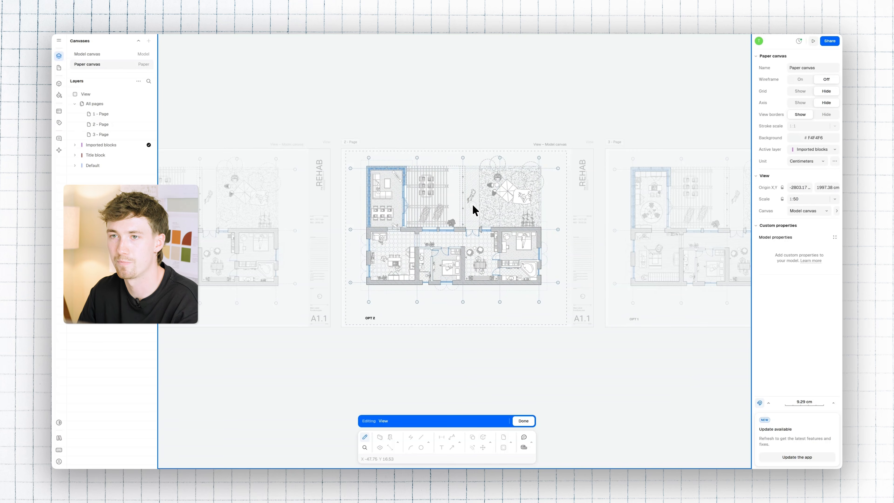
double_click(586, 384)
- Shift the model content in page 3's view so that the sheet shows the OPT 3 plan
scroll(454, 232, right, 6)
double_click(469, 218)
mouse_move(496, 212)
mouse_down()
mouse_move(385, 211)
mouse_move(395, 213)
mouse_up()
drag(511, 212, 400, 212)
drag(515, 217, 405, 219)
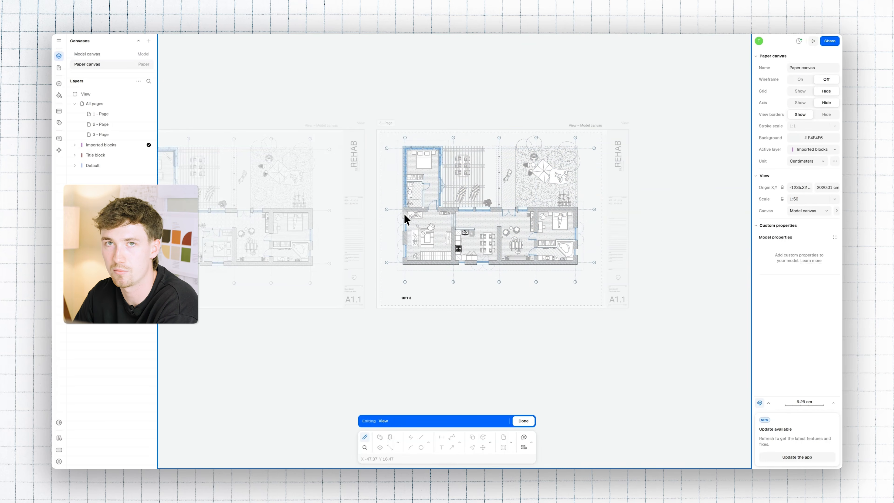
double_click(564, 358)
- Examine the finished sheets and the extent of the plan view on page 1
scroll(493, 330, left, 6)
scroll(466, 285, down, 4)
scroll(404, 246, up, 4)
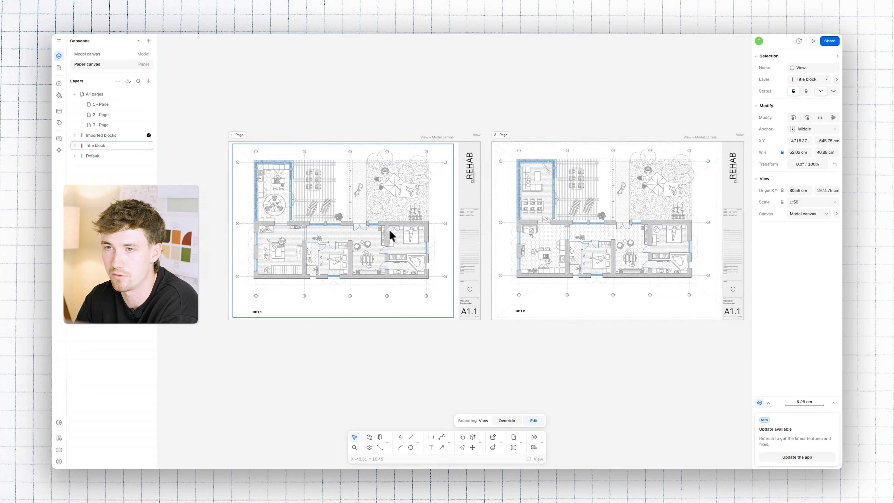
scroll(399, 233, up, 4)
scroll(409, 231, left, 2)
click(413, 226)
scroll(418, 233, left, 1)
scroll(391, 227, up, 4)
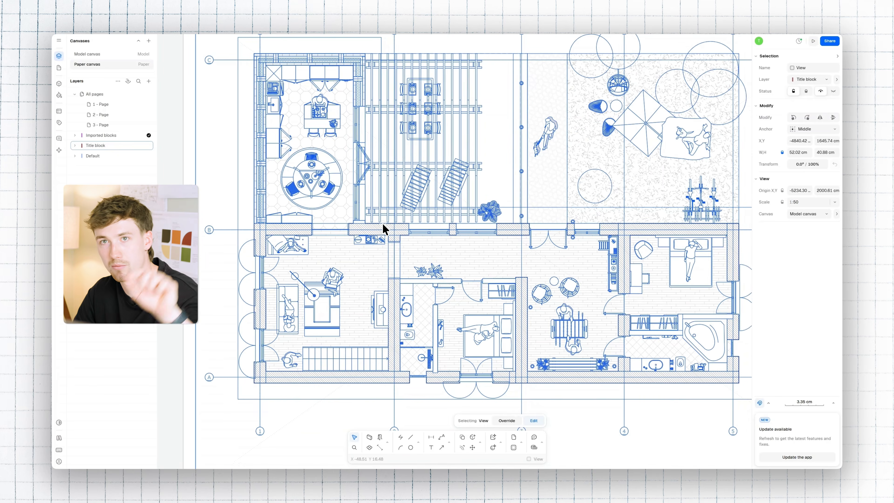
scroll(390, 225, left, 1)
key(Escape)
- Add a new view of the model canvas and place it in the empty space beside page 1
mouse_move(154, 114)
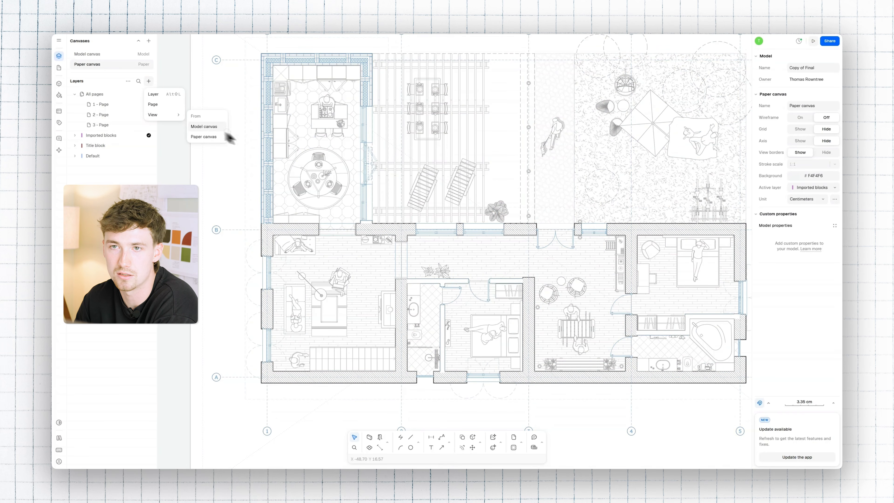
click(218, 127)
scroll(525, 213, down, 5)
drag(519, 209, 290, 165)
scroll(454, 195, left, 5)
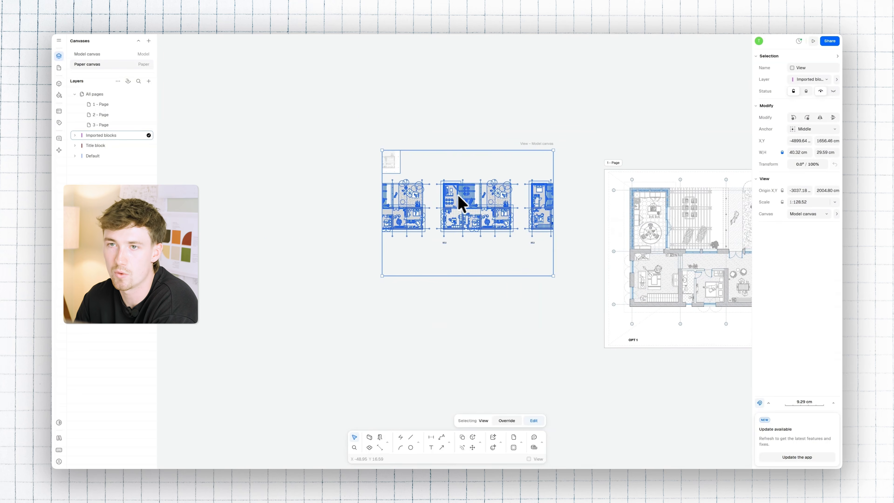
scroll(425, 200, up, 3)
- Widen the new view to about 51.3 cm and set its scale to 1:100
drag(366, 176, 288, 175)
click(828, 202)
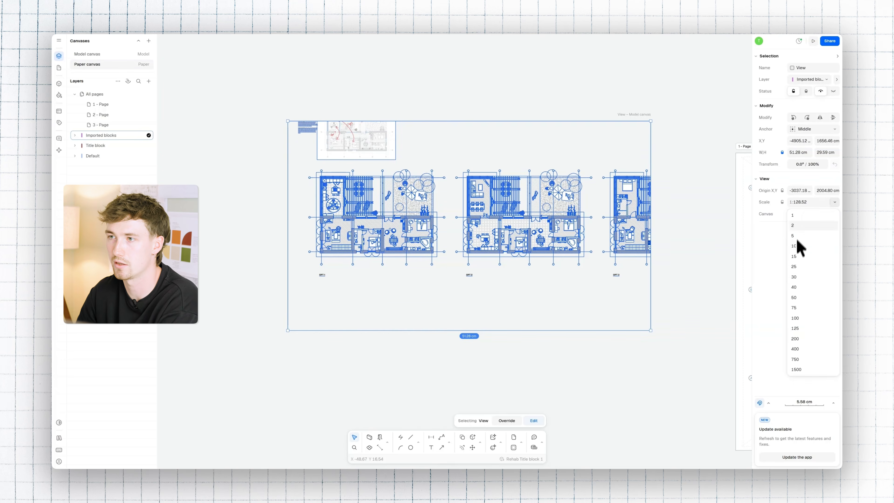
click(805, 281)
click(835, 202)
click(806, 292)
click(834, 202)
click(800, 319)
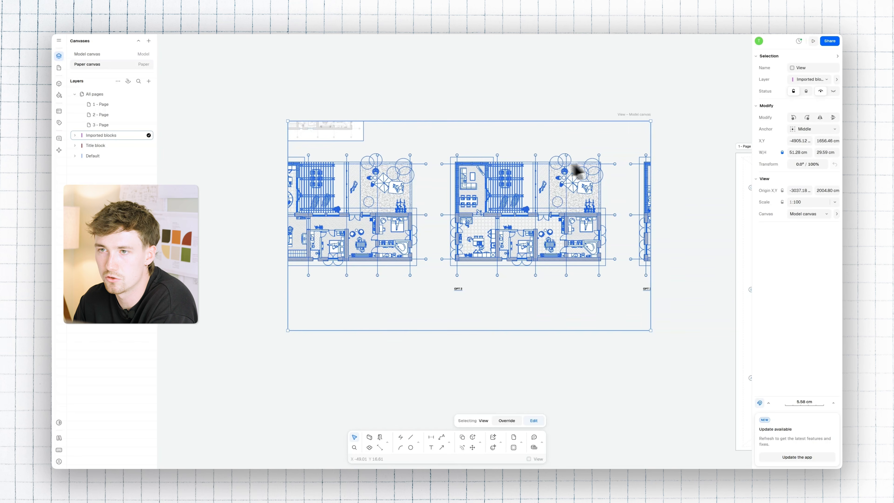
- Narrow the new view to about 20.3 cm to crop out options 2 and 3, and extend its opposite edge outwards around OPT 1
drag(650, 156, 431, 161)
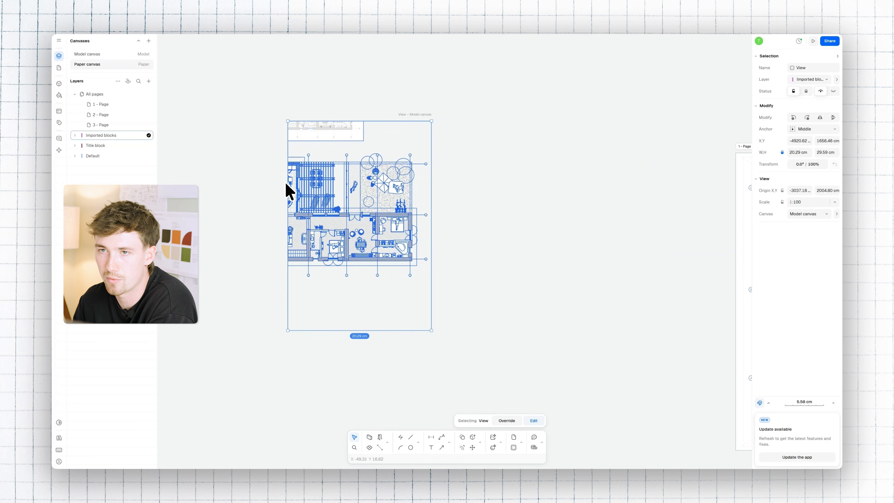
click(248, 183)
click(294, 160)
drag(288, 156, 217, 159)
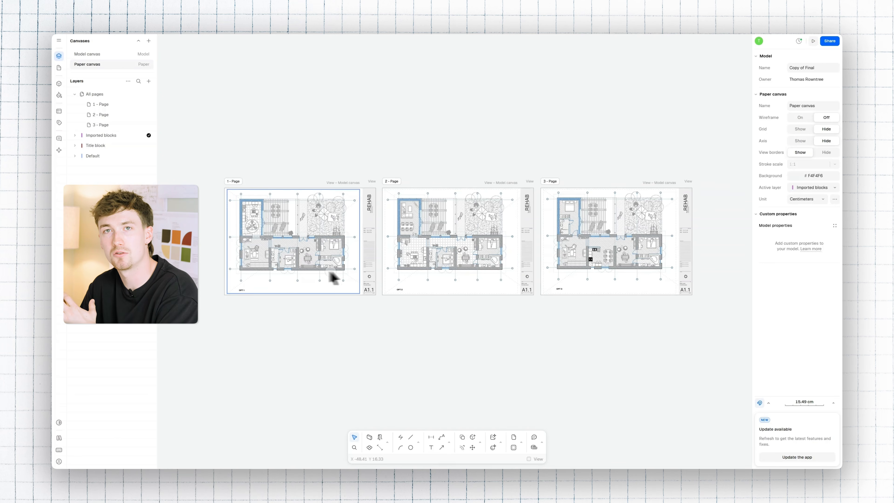
- Review the three option sheets side by side, checking their plans and title blocks
scroll(331, 273, left, 3)
scroll(344, 278, up, 5)
scroll(347, 278, right, 9)
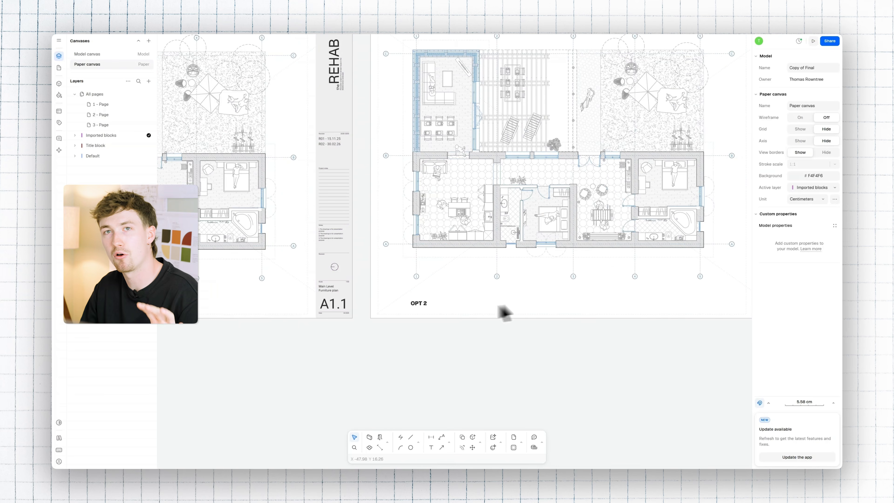
scroll(493, 302, left, 3)
scroll(458, 299, right, 2)
scroll(425, 306, down, 5)
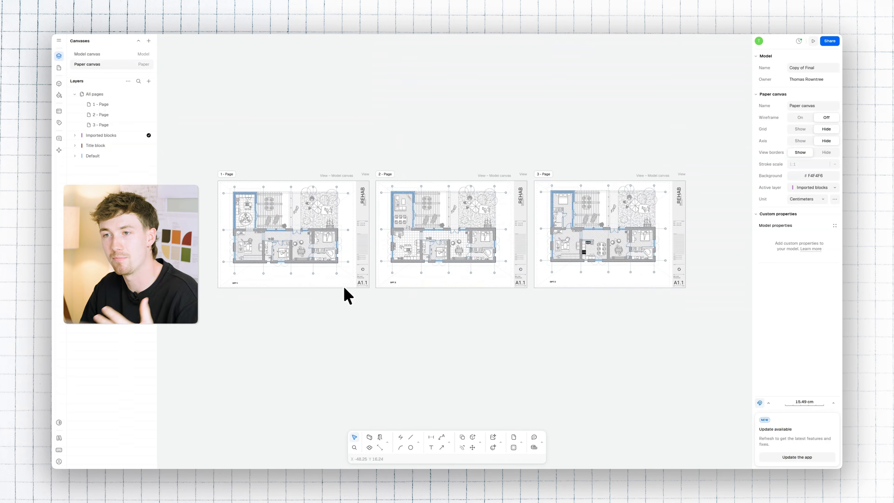
scroll(347, 287, up, 6)
scroll(373, 231, down, 5)
scroll(414, 286, right, 5)
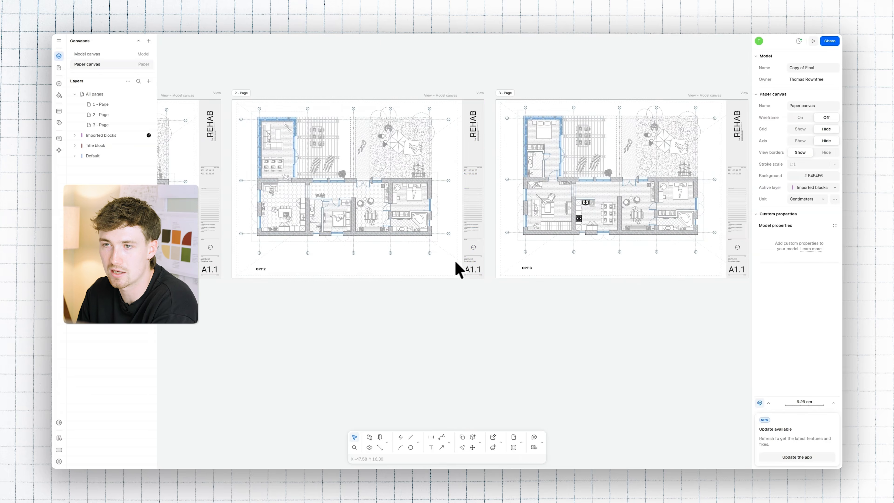
- Set the page number in the page 2 title block to A1.2
scroll(457, 269, up, 3)
double_click(477, 274)
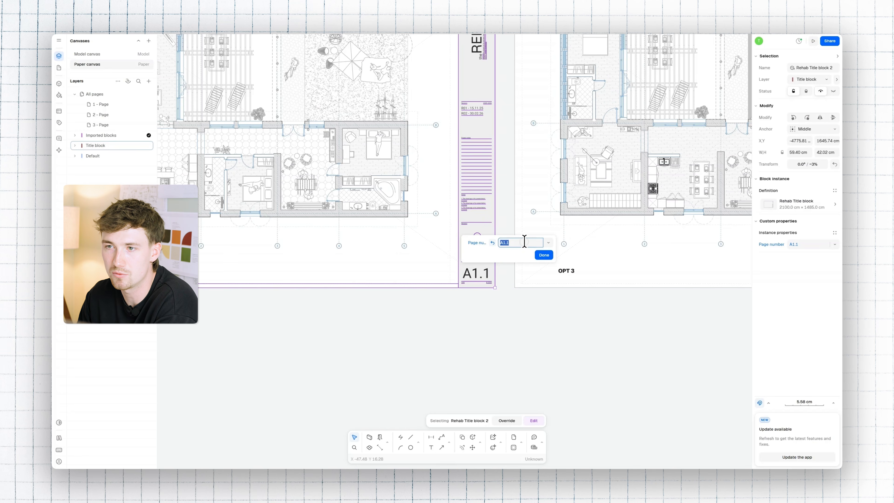
click(544, 254)
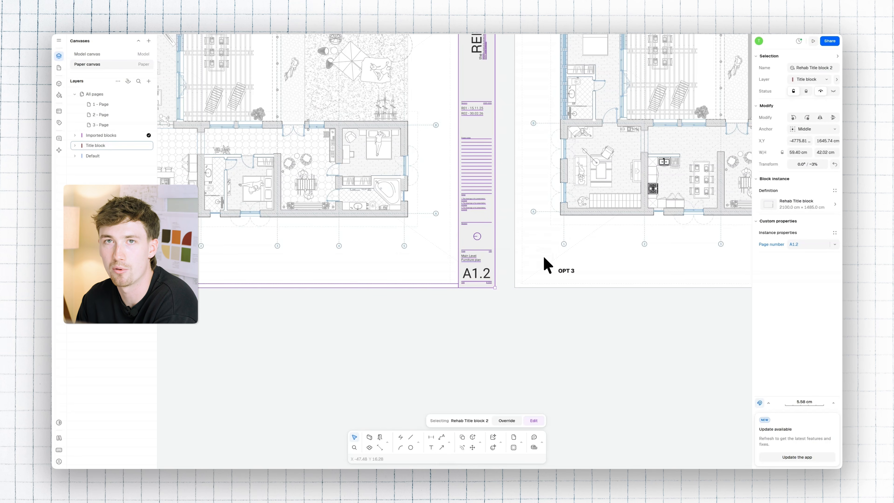
- Set the page number in the page 3 title block to A1.3
scroll(387, 256, down, 4)
scroll(539, 269, up, 4)
double_click(628, 266)
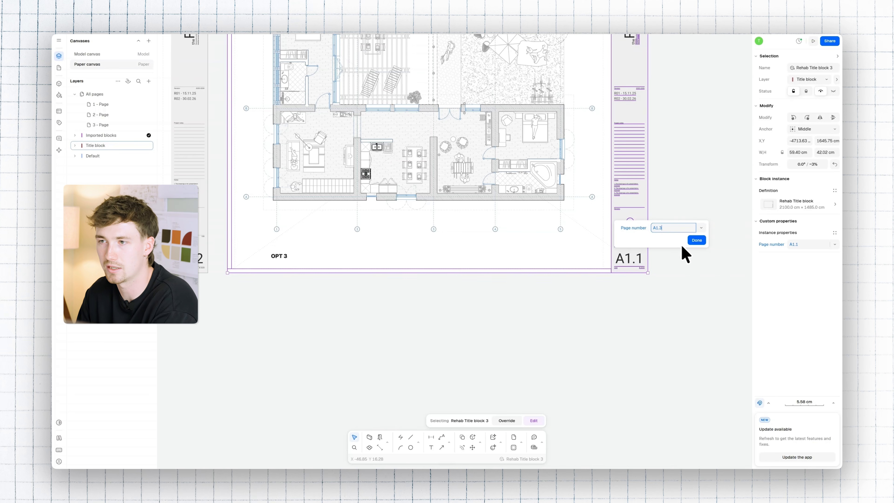
click(696, 240)
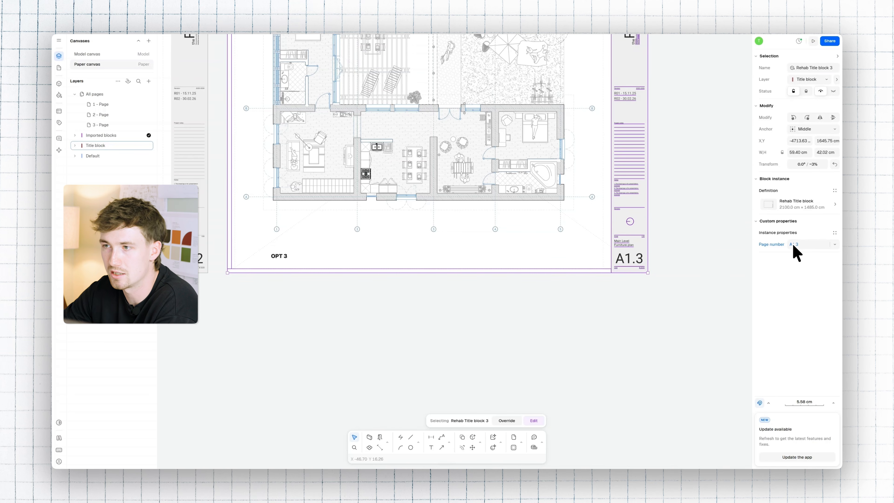
- Edit the title block on page 3 and duplicate its R02 revision line directly below the original
scroll(588, 315, down, 3)
scroll(626, 259, up, 5)
click(626, 259)
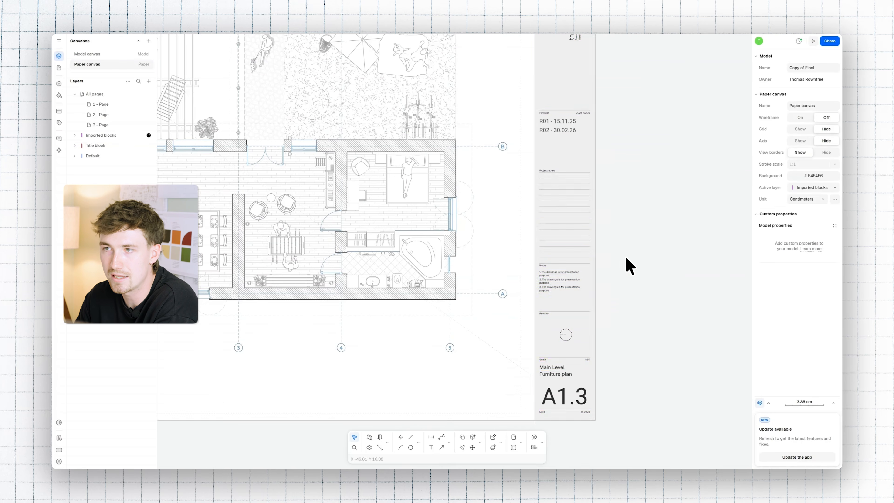
middle_drag(555, 315, 546, 353)
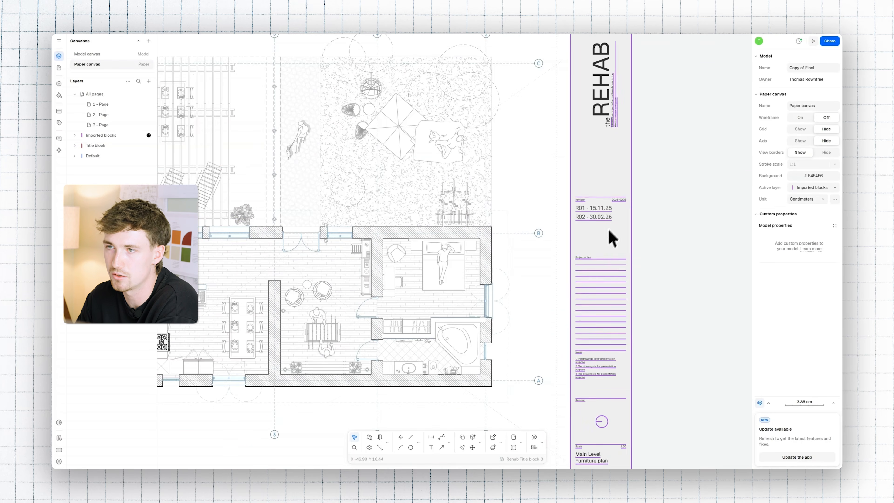
scroll(608, 225, up, 8)
double_click(578, 234)
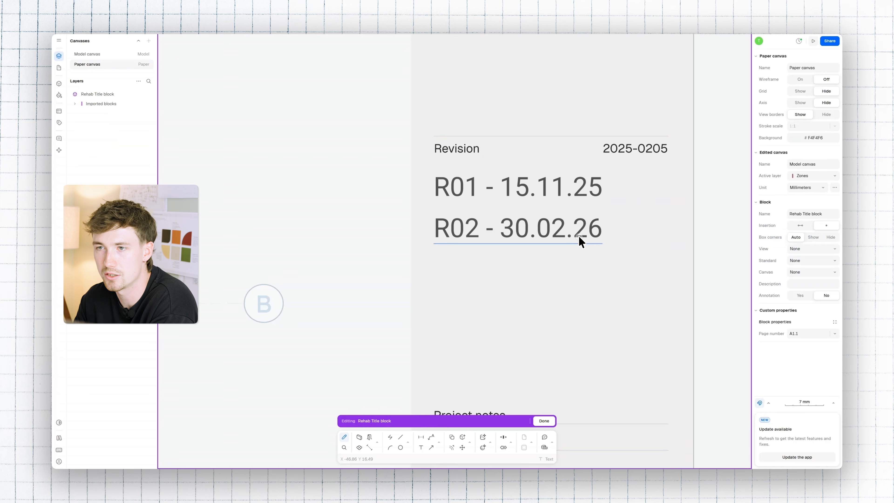
alt+drag(552, 229, 547, 275)
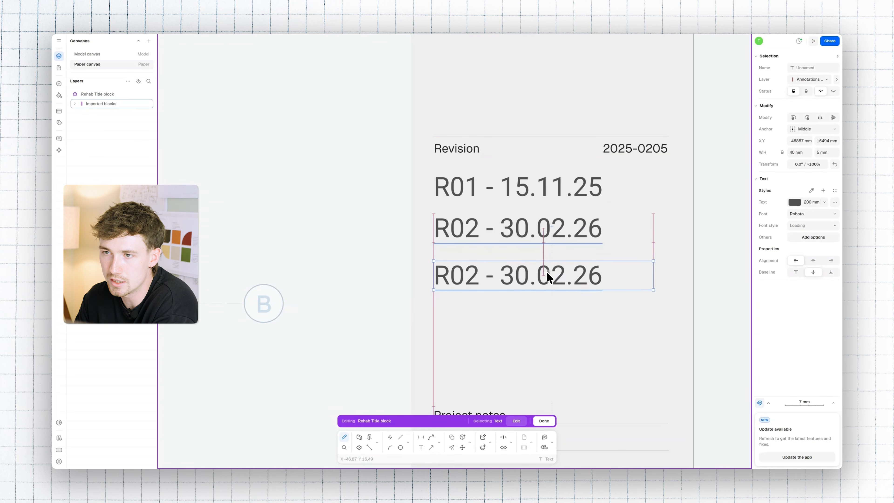
- Change the copied revision line to "R03 - 20.05.26" and finish editing the title block
double_click(476, 277)
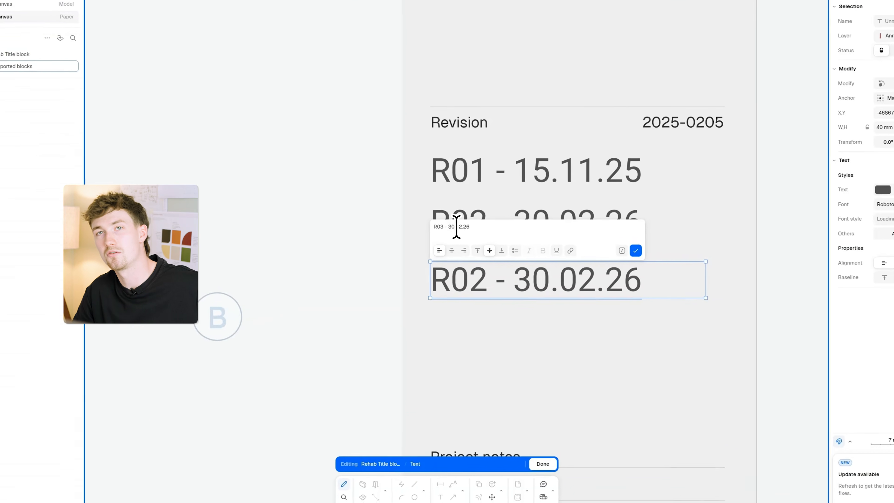
key(BackSpace)
key(BackSpace)
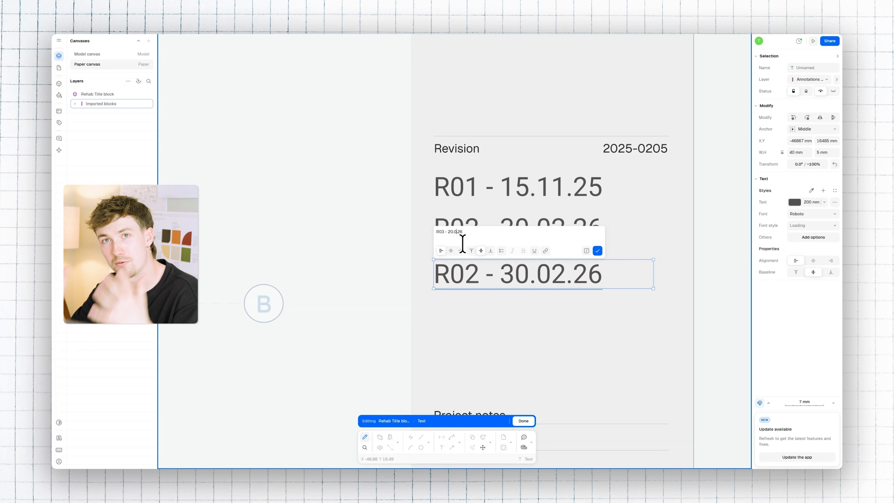
click(598, 252)
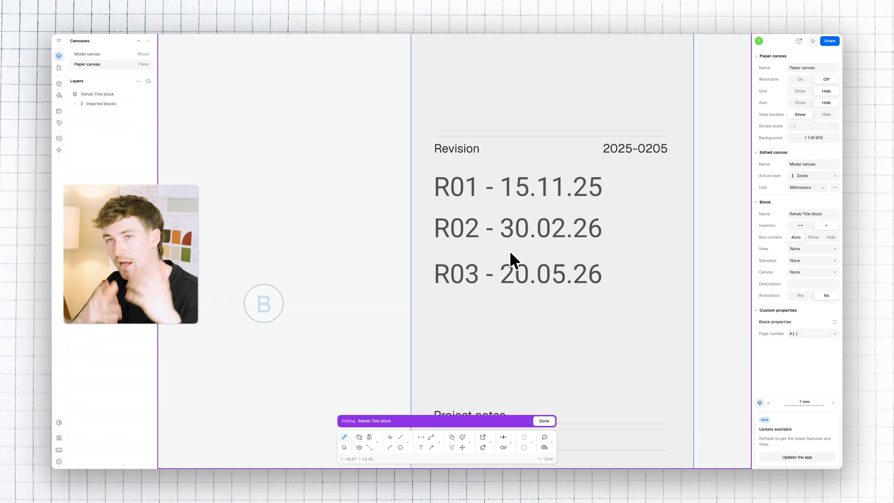
key(Escape)
- Review the title blocks across all three sheets, checking their revision lists and page numbers
scroll(525, 278, down, 6)
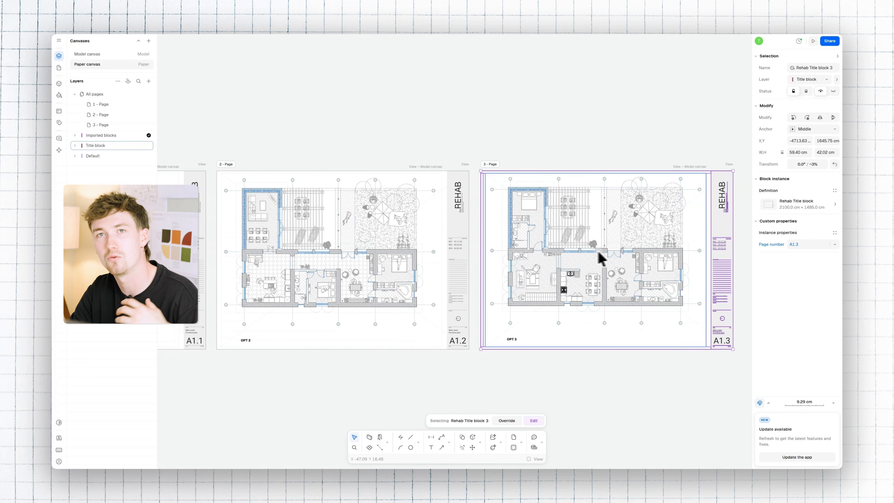
scroll(480, 259, up, 5)
scroll(358, 255, down, 5)
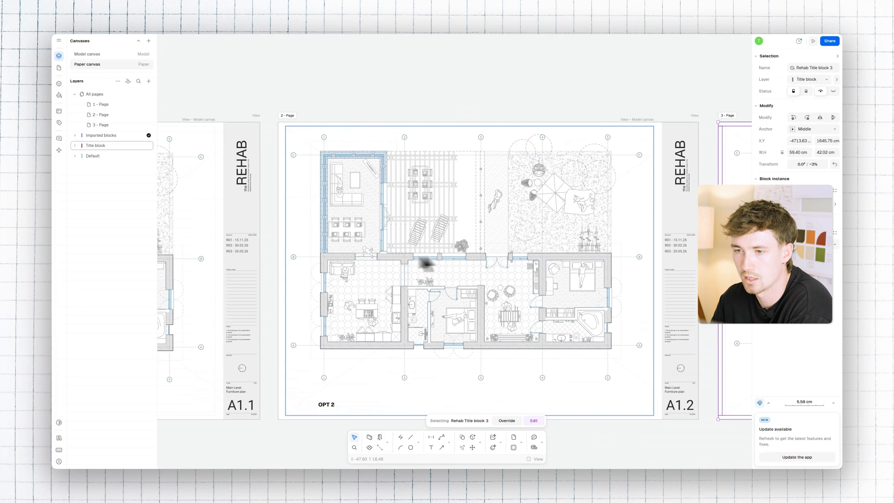
scroll(401, 262, up, 3)
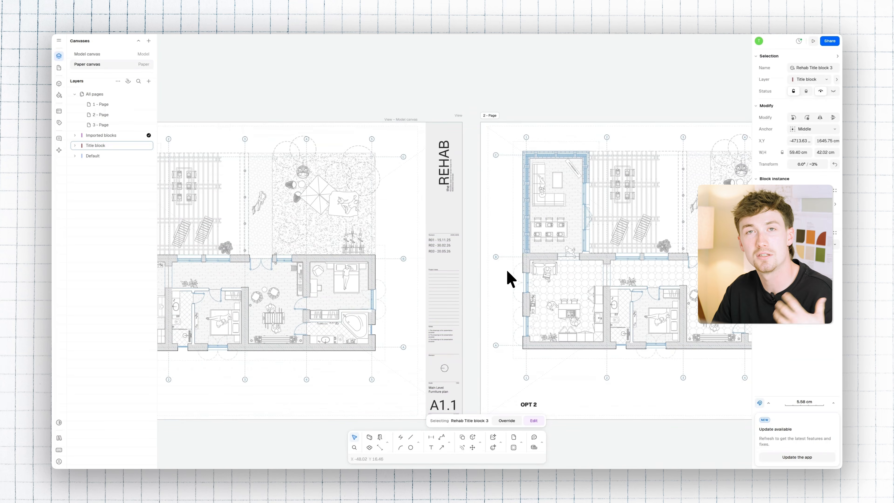
scroll(507, 279, down, 3)
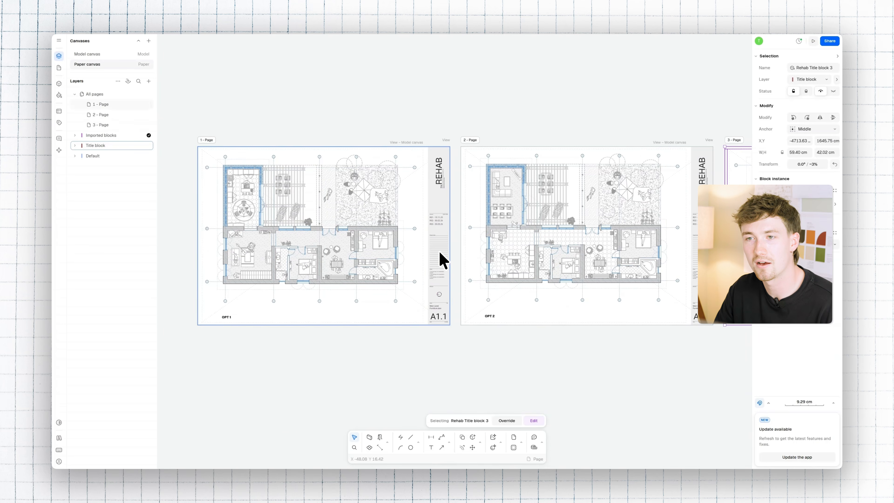
scroll(471, 247, down, 5)
scroll(452, 243, left, 1)
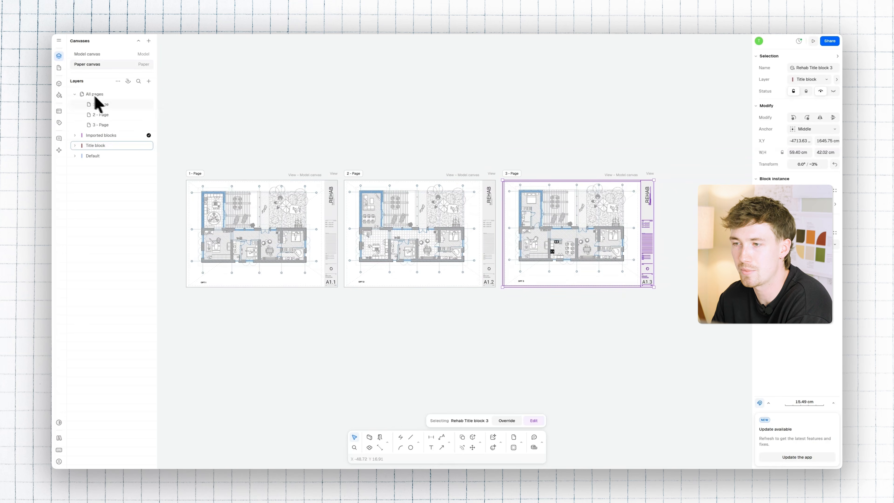
- Set up a page export as PDF covering all pages, with the image quality at High (300dpi)
click(62, 67)
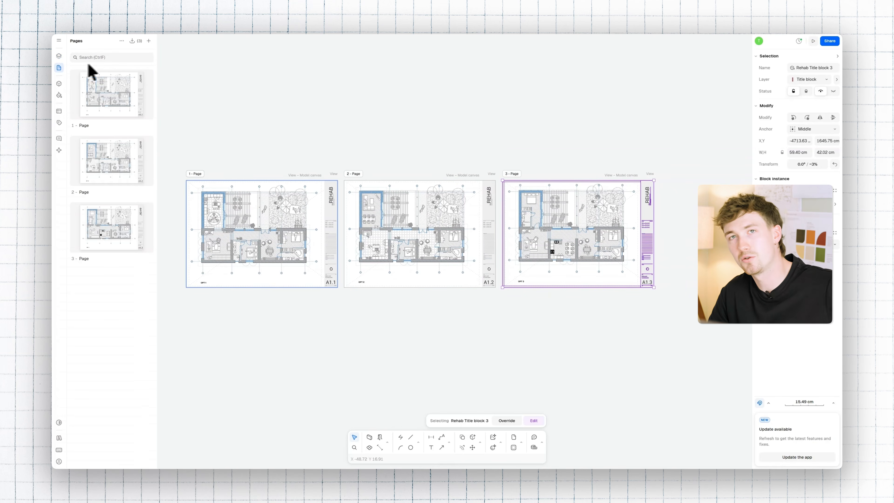
click(132, 41)
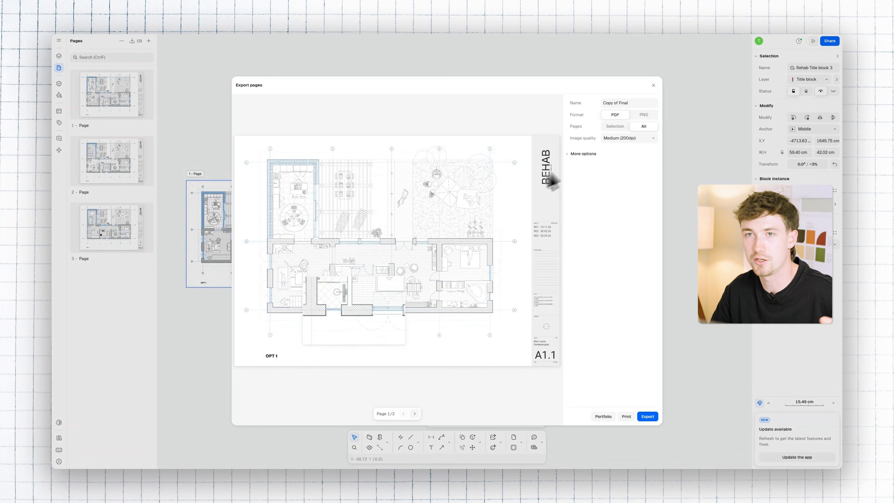
click(616, 126)
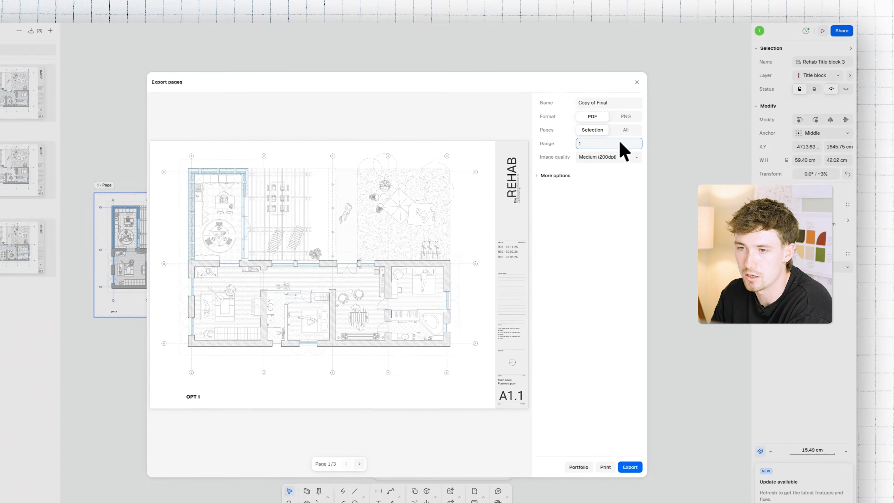
click(643, 126)
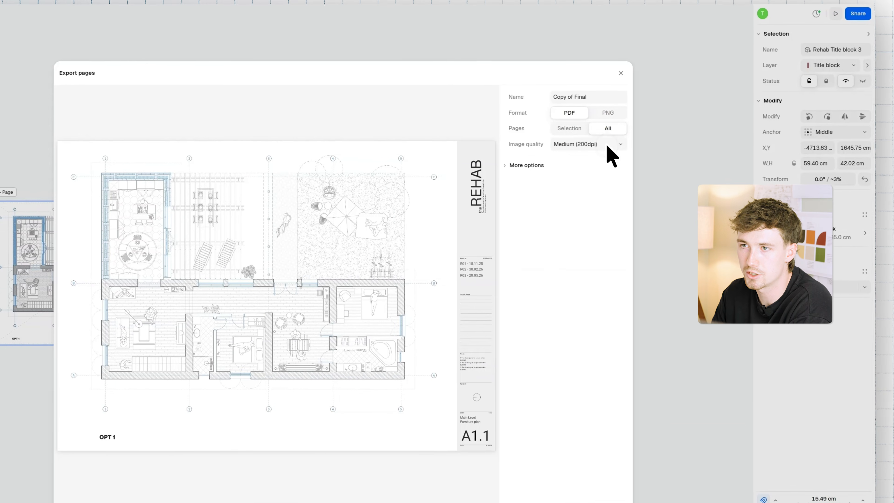
click(638, 138)
click(593, 160)
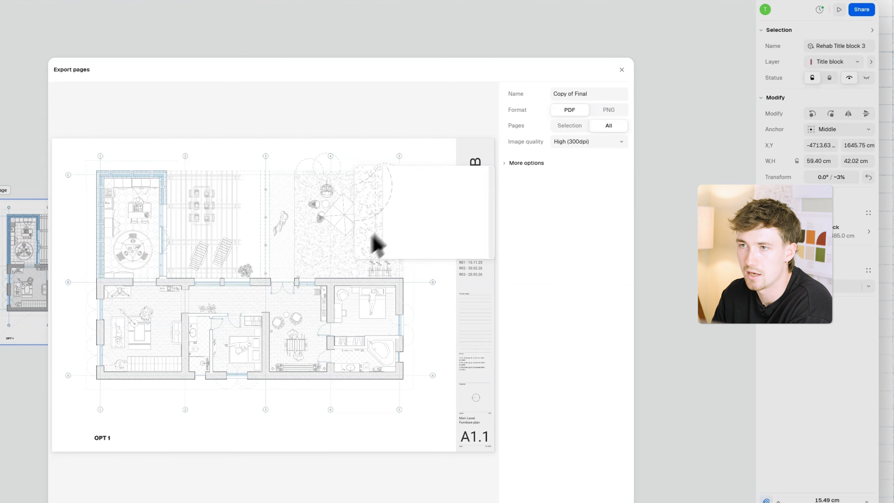